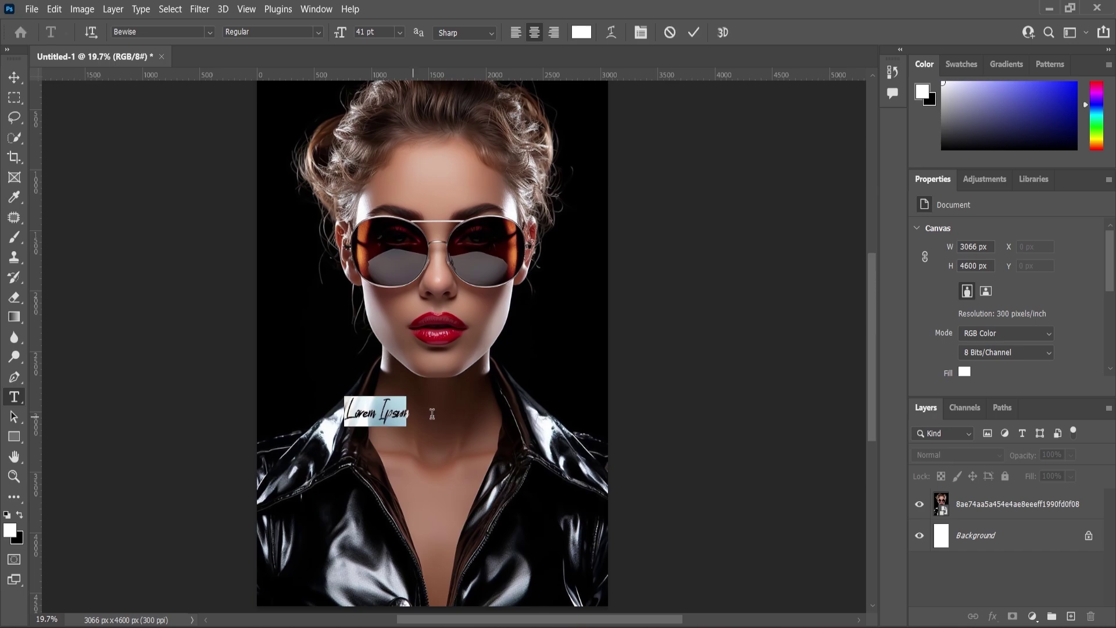
Step: Replace the placeholder text below the woman's chin with TEQUILA, copied from the Content text file
key(BackSpace)
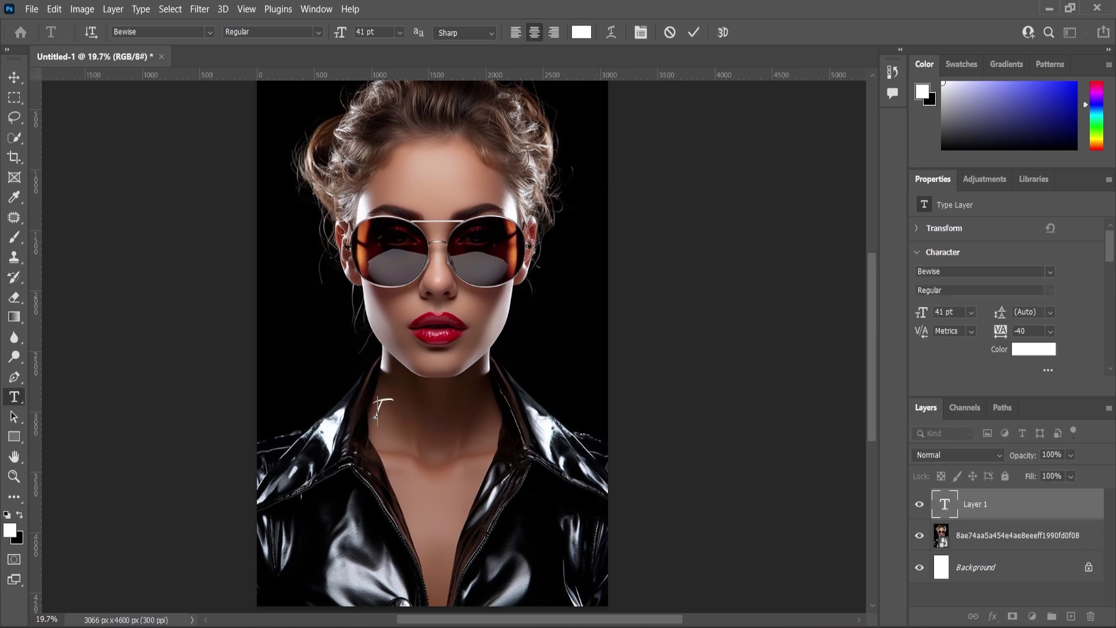
key(alt+Tab)
double_click(328, 169)
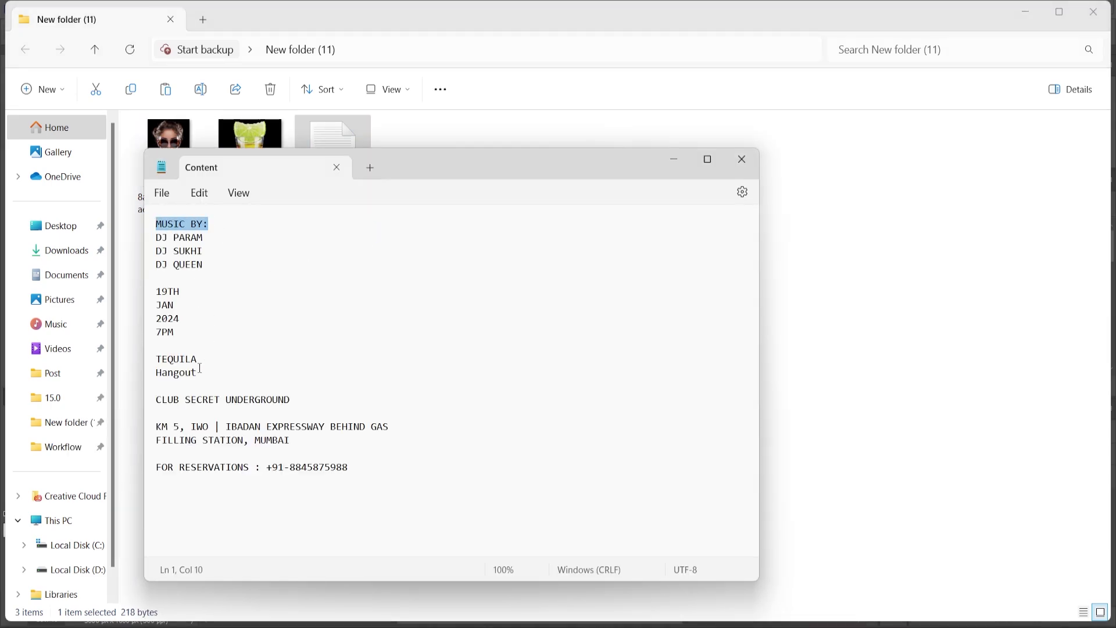
drag(197, 359, 148, 358)
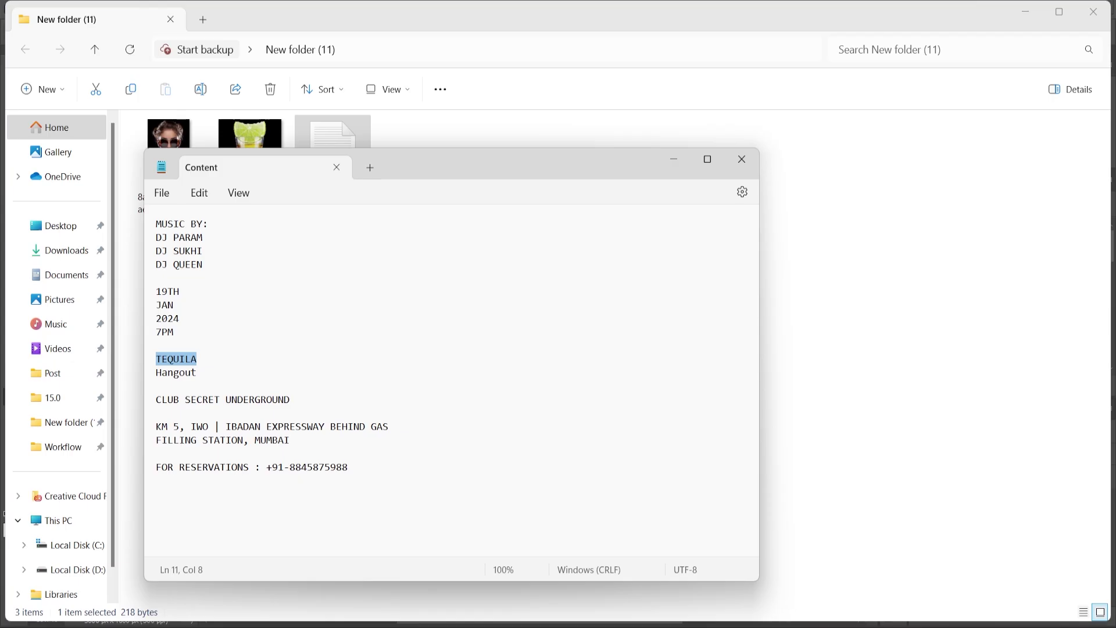
key(alt+Tab)
scroll(380, 406, up, 3)
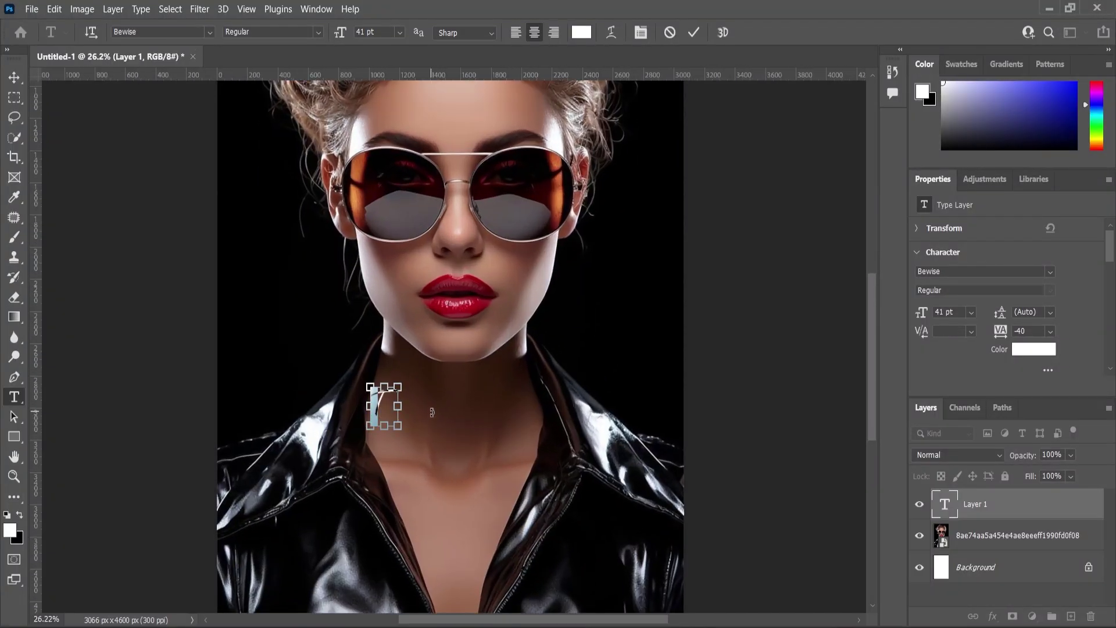
text(TEQUILA)
Step: Set the TEQUILA text in the Impact font and scale it up to about 276%
text(im)
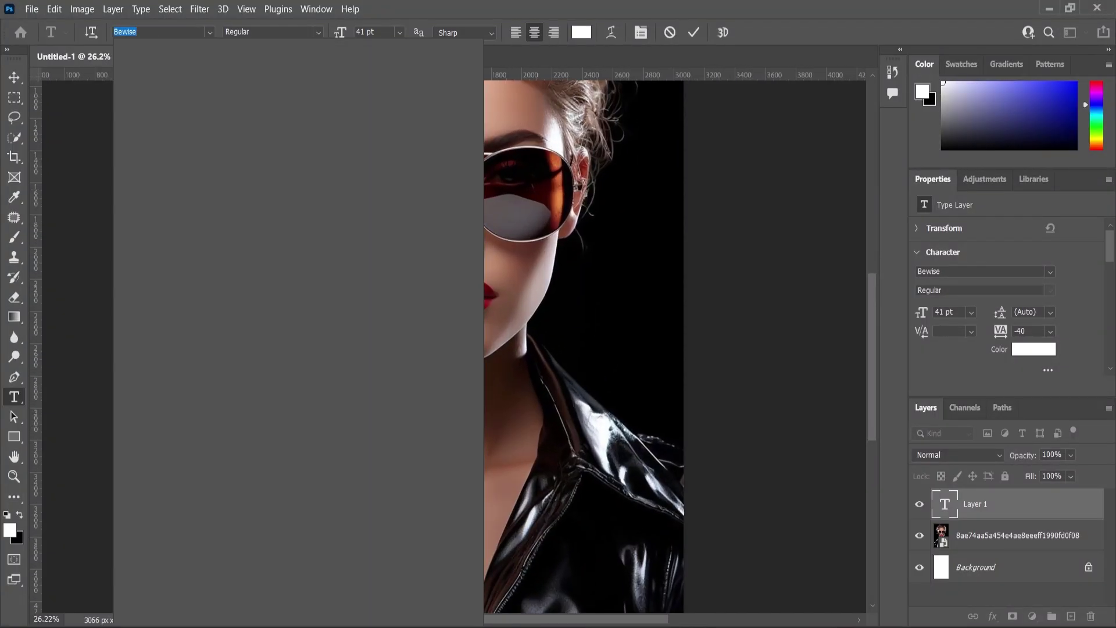
click(195, 85)
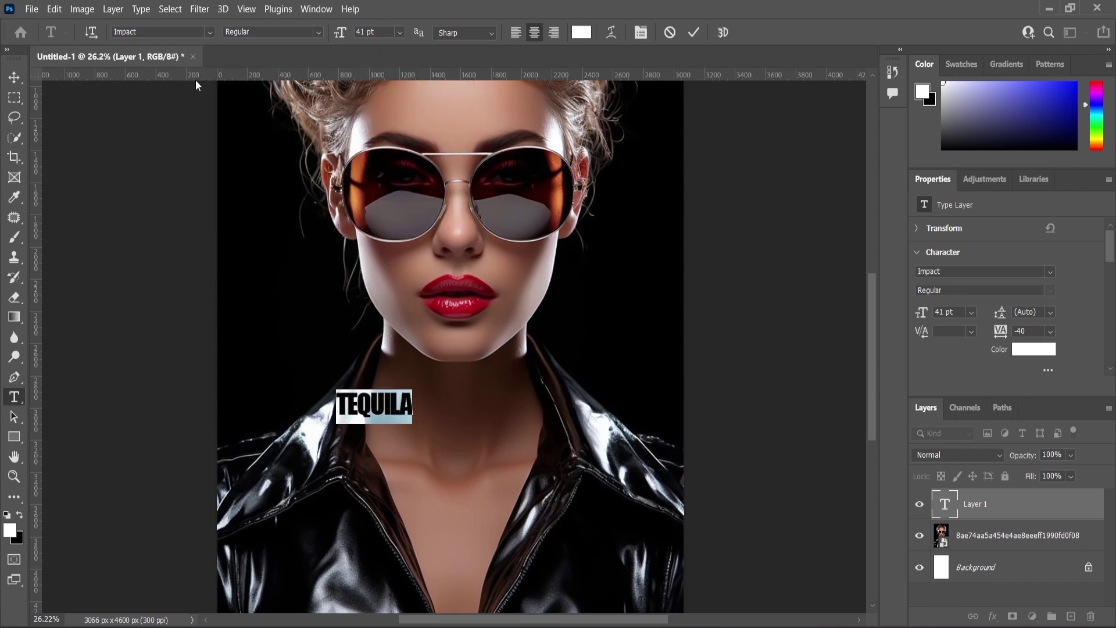
click(14, 80)
key(ctrl+t)
drag(414, 389, 494, 361)
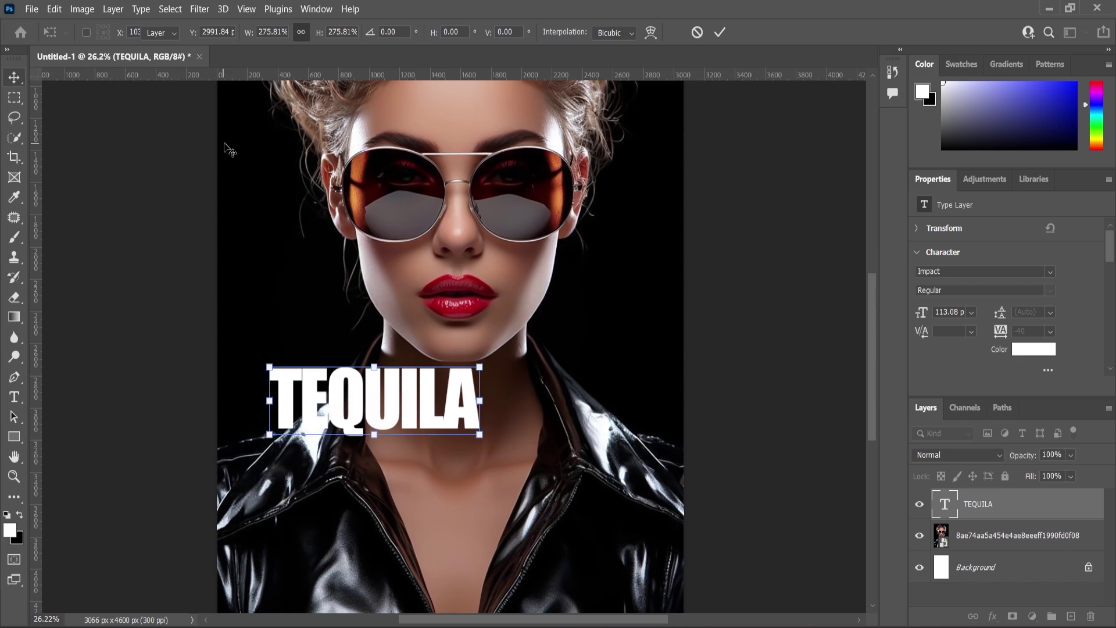
key(Return)
Step: Center the TEQUILA text horizontally on the canvas and move it down slightly to the base of the neck
key(ctrl+a)
click(332, 33)
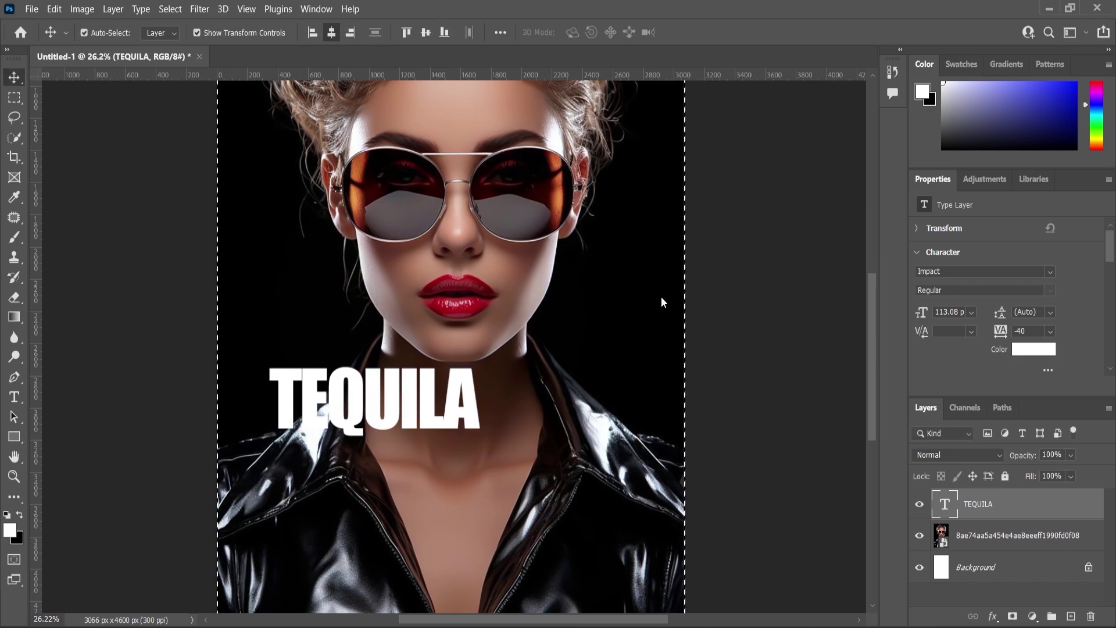
key(ctrl+d)
click(752, 348)
scroll(488, 332, down, 4)
scroll(469, 381, up, 2)
click(470, 383)
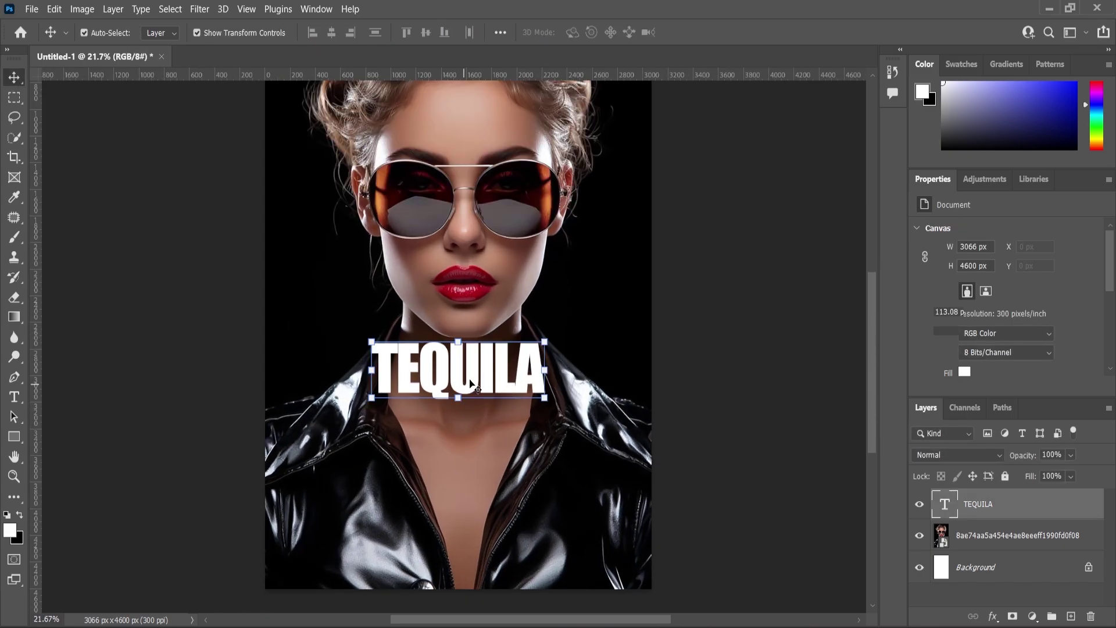
drag(470, 383, 472, 399)
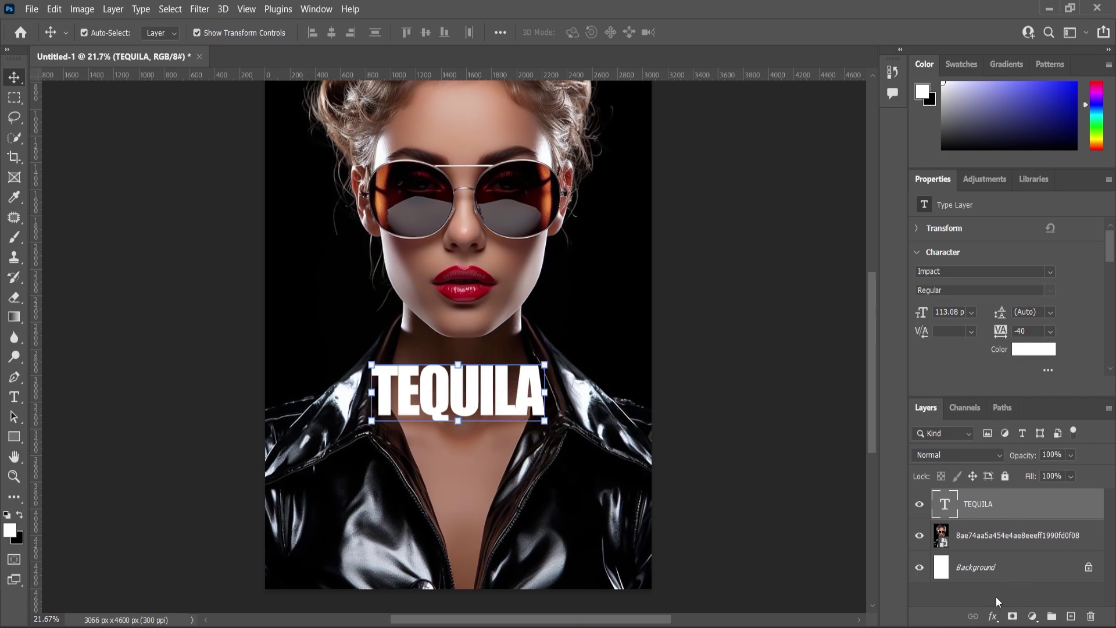
Step: Apply a linear yellow-white-lime Gradient Overlay to the TEQUILA text with a -3° angle and 39% scale
click(995, 616)
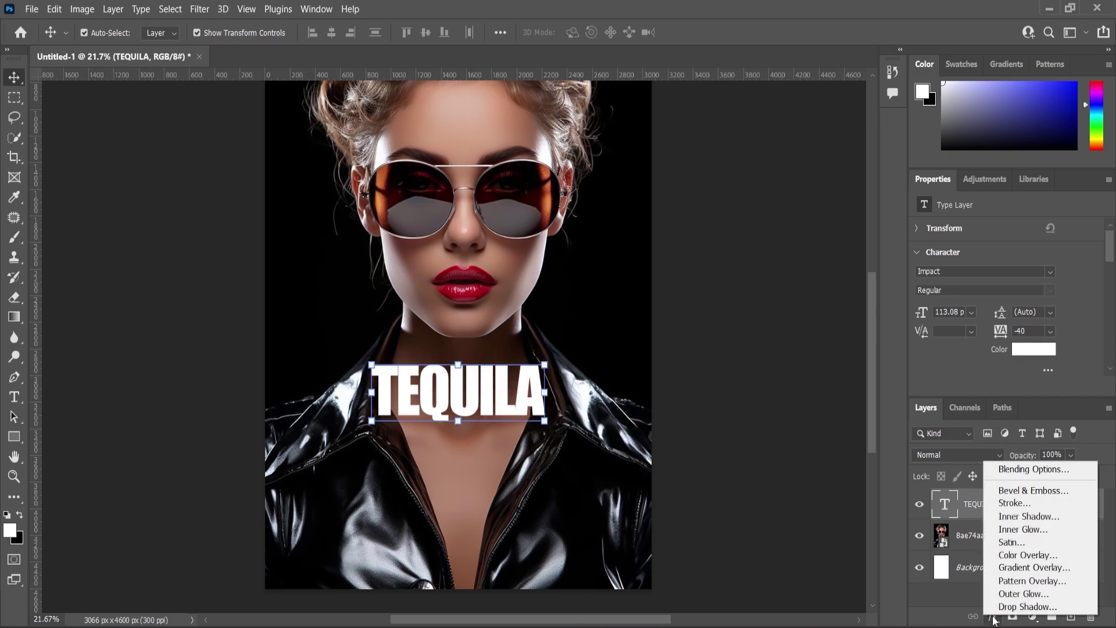
click(1023, 568)
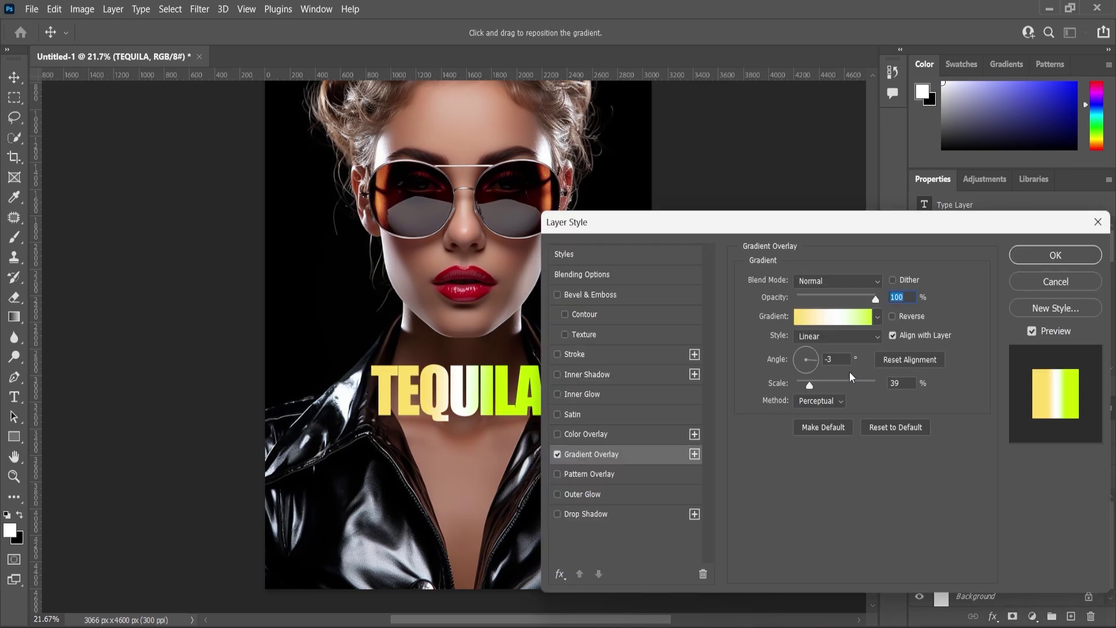
click(810, 241)
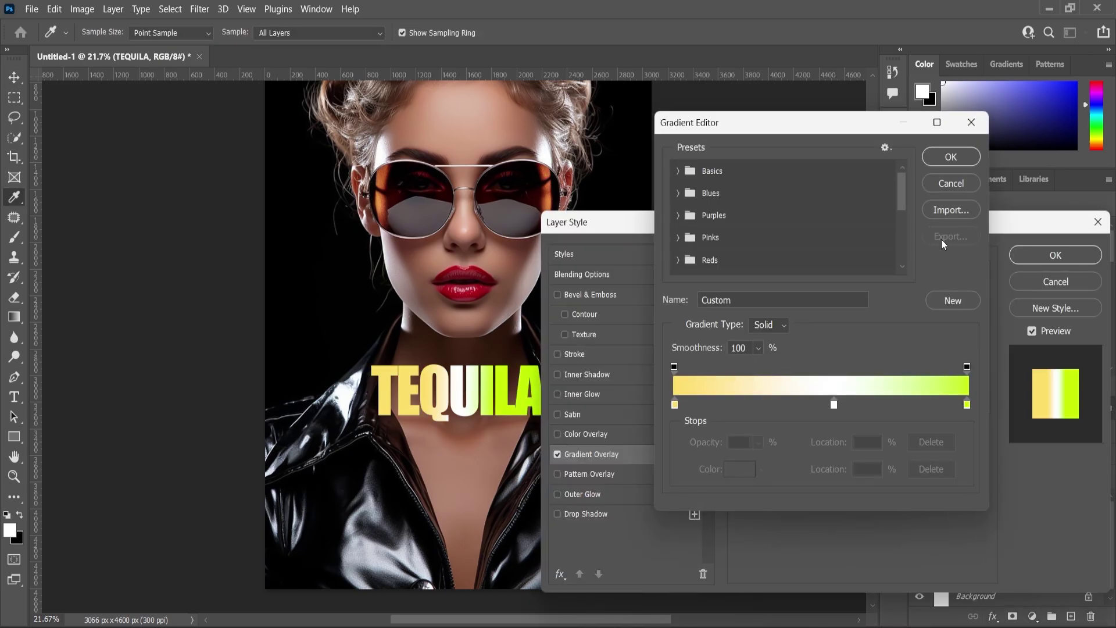
click(939, 158)
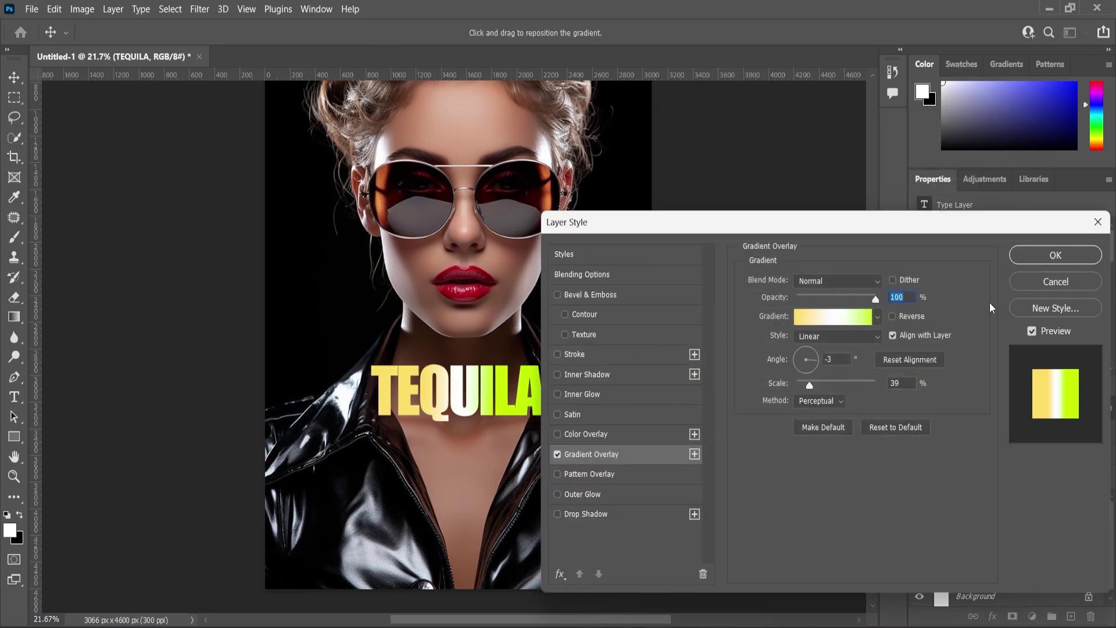
click(1055, 254)
Step: Enlarge the TEQUILA text around its center until it spans just over half of the poster's width
scroll(543, 389, up, 2)
key(ctrl+t)
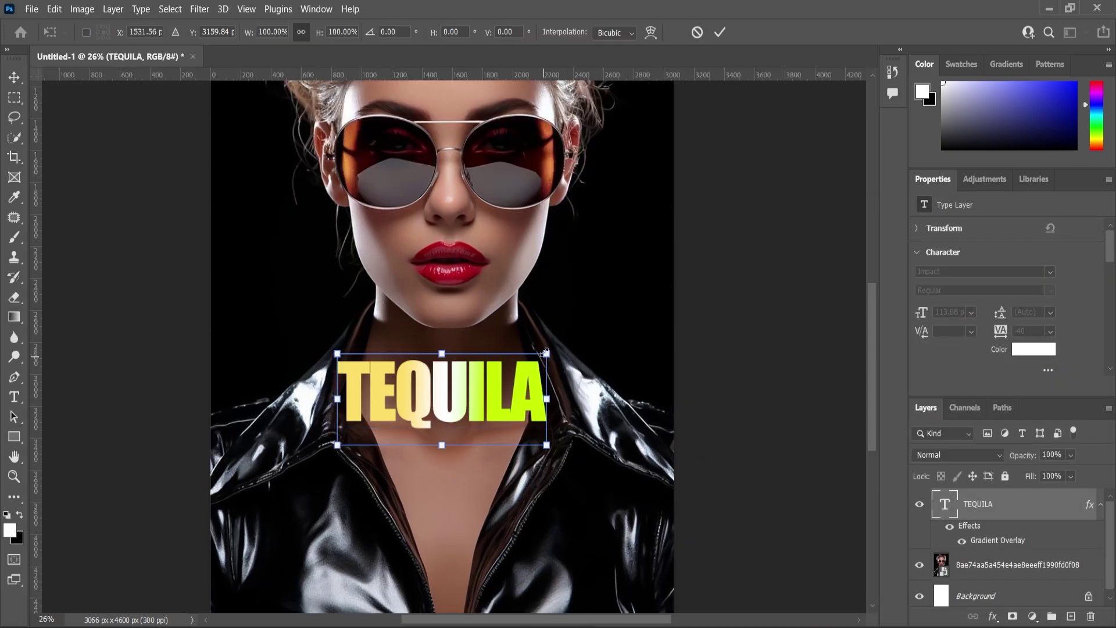
drag(550, 352, 573, 341)
click(681, 322)
scroll(489, 379, down, 4)
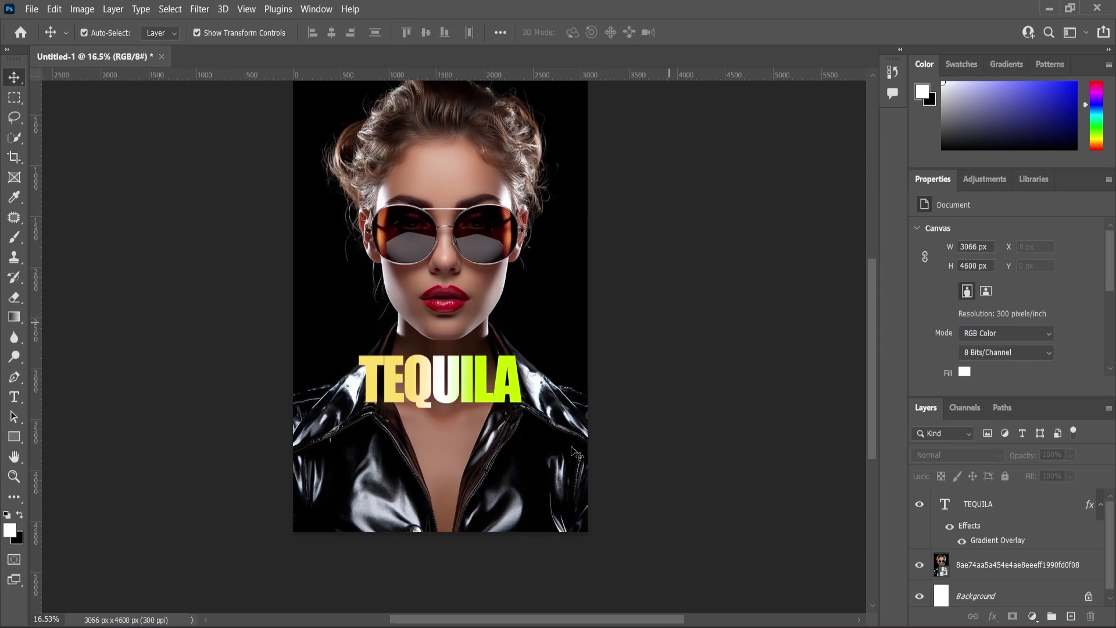
Step: Copy Hangout from the Content text file and add it as a new text layer below TEQUILA
key(alt+Tab)
drag(197, 373, 160, 373)
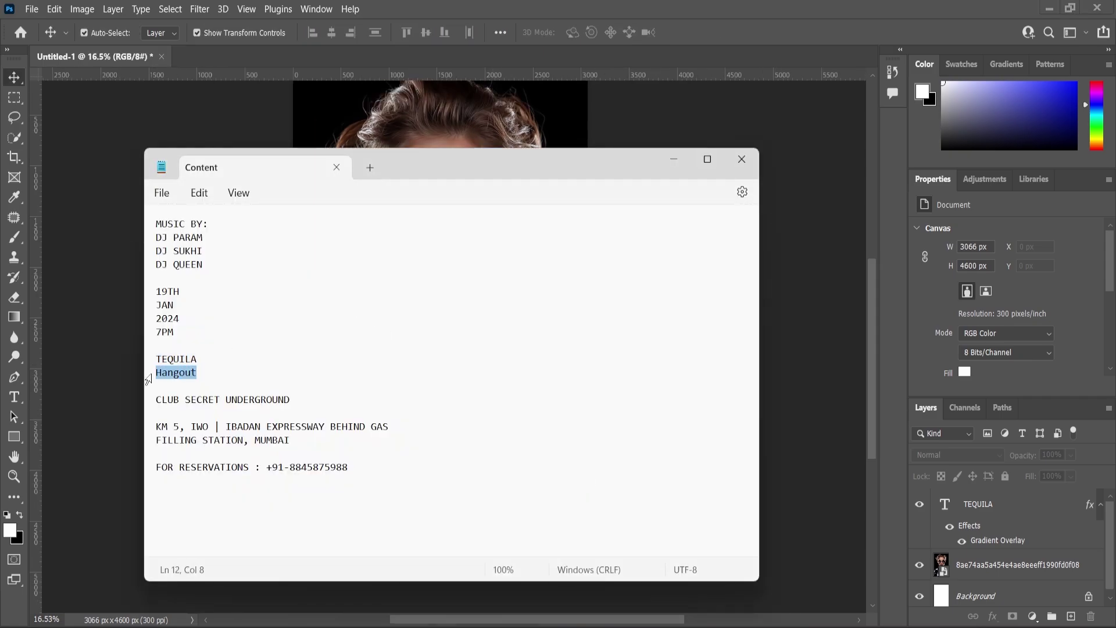
click(111, 372)
scroll(409, 435, up, 4)
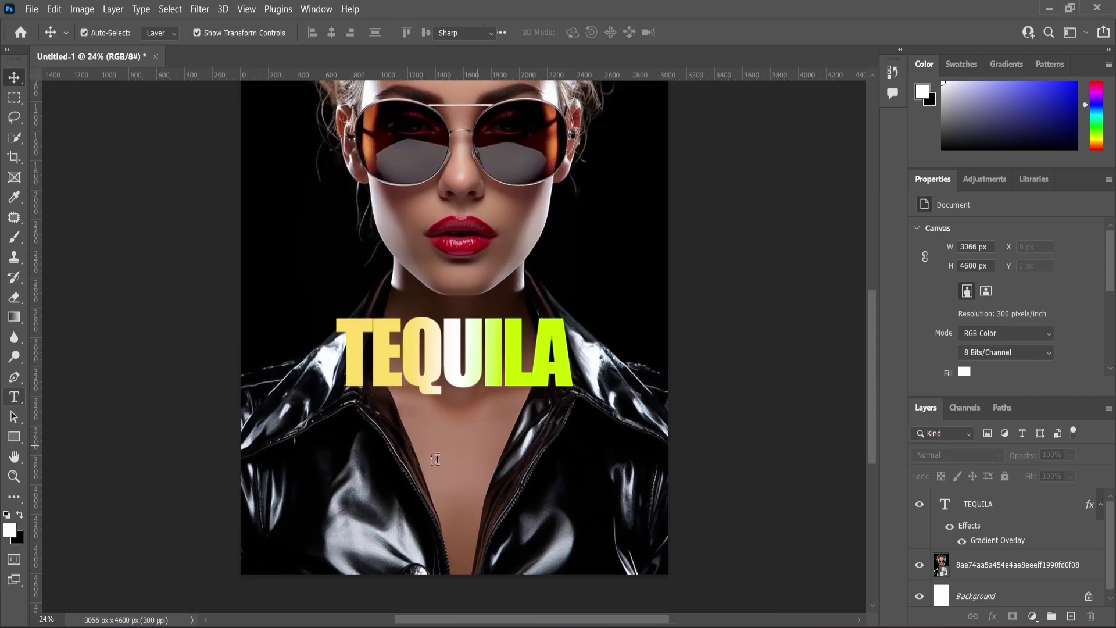
click(417, 462)
text(Hangout)
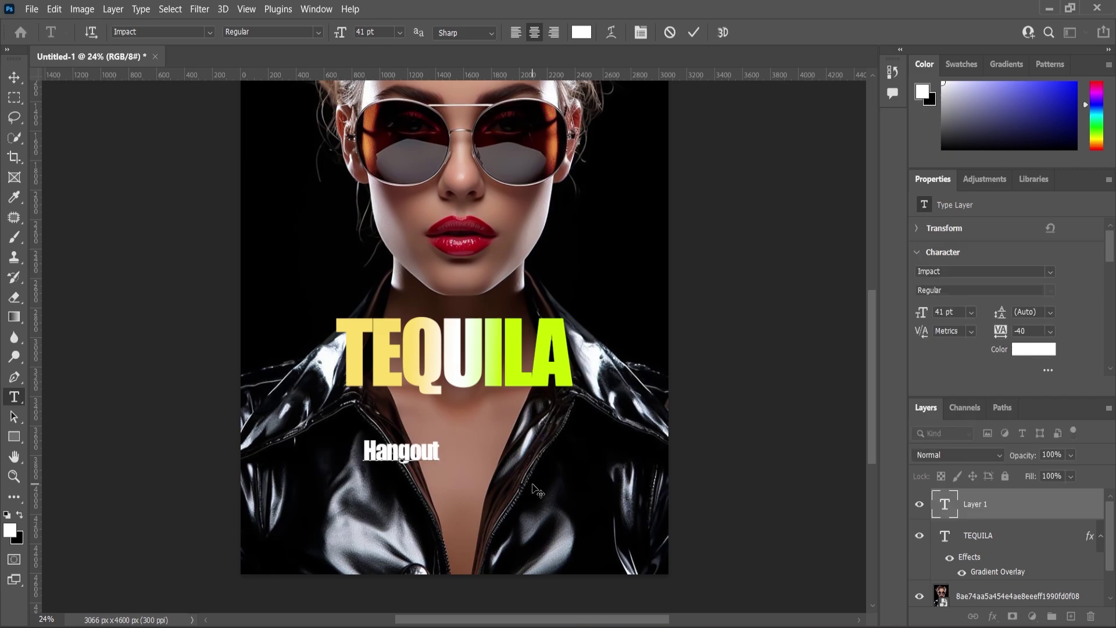
Step: Set the Hangout text in the Bewise font and enlarge it into a large script line beneath TEQUILA
key(ctrl+a)
click(209, 32)
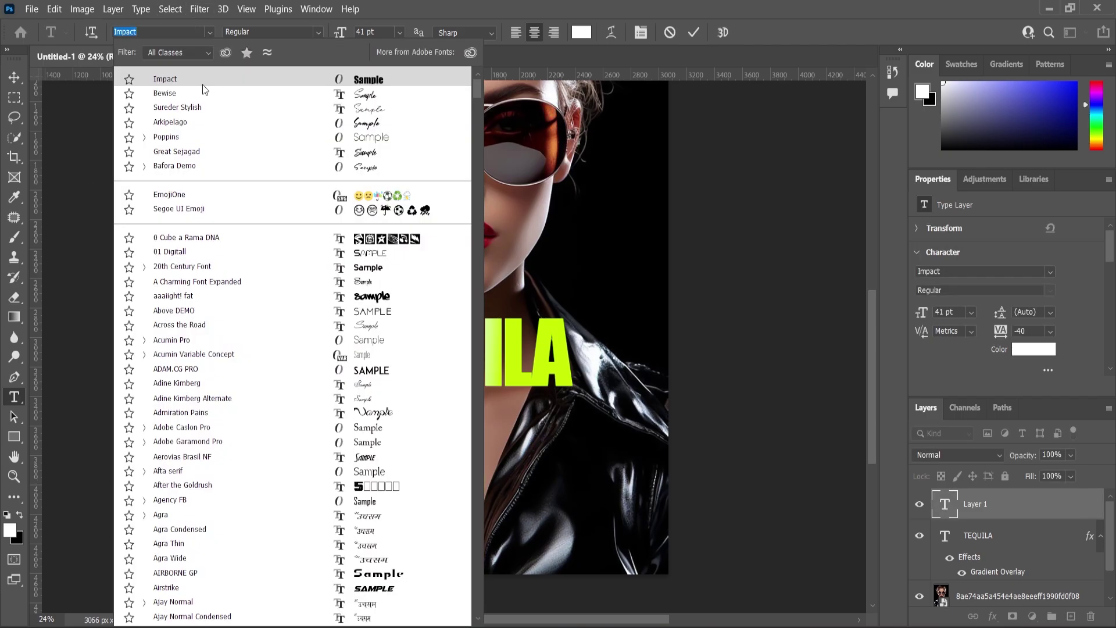
click(186, 93)
click(20, 76)
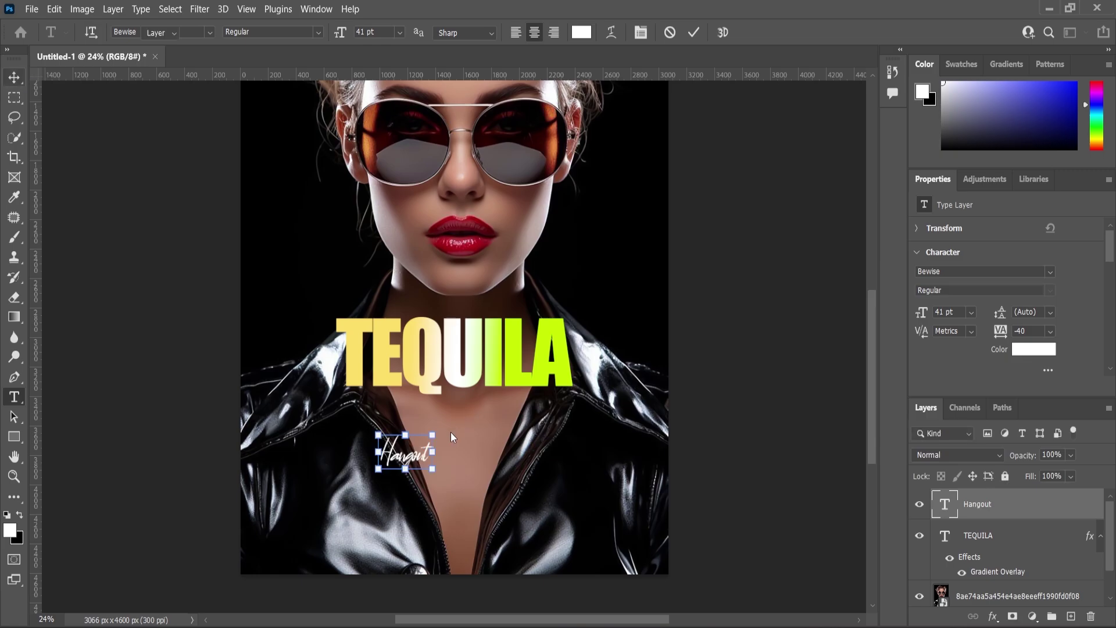
drag(433, 434, 495, 407)
key(Return)
Step: Move the Hangout text up to overlap the lower part of TEQUILA and scale it to about 130%
scroll(487, 461, up, 1)
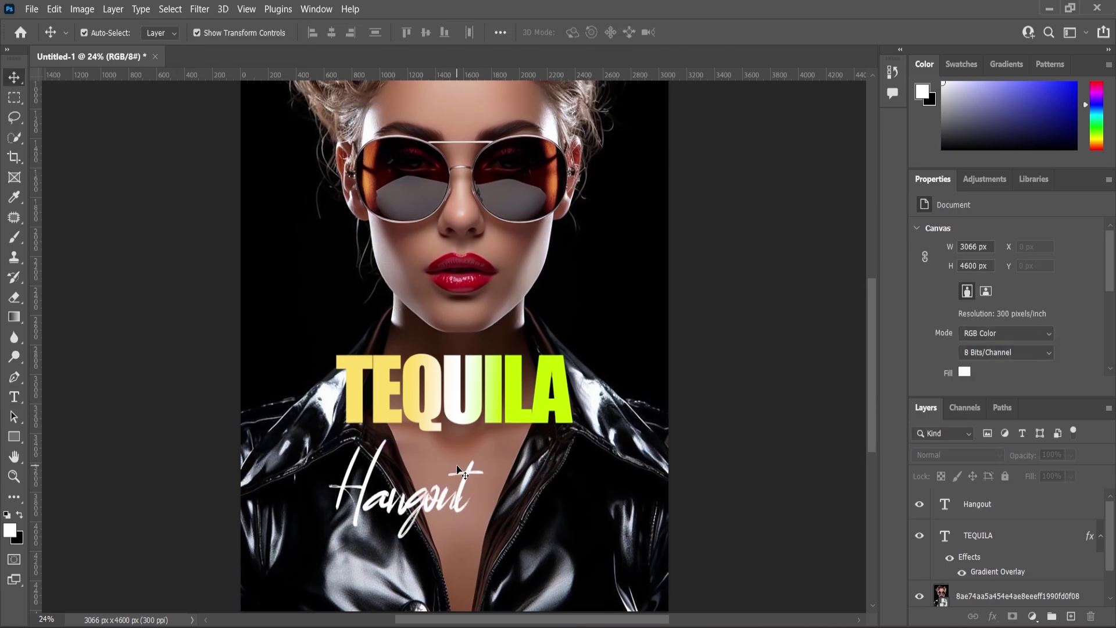
drag(462, 488, 505, 448)
drag(523, 491, 550, 510)
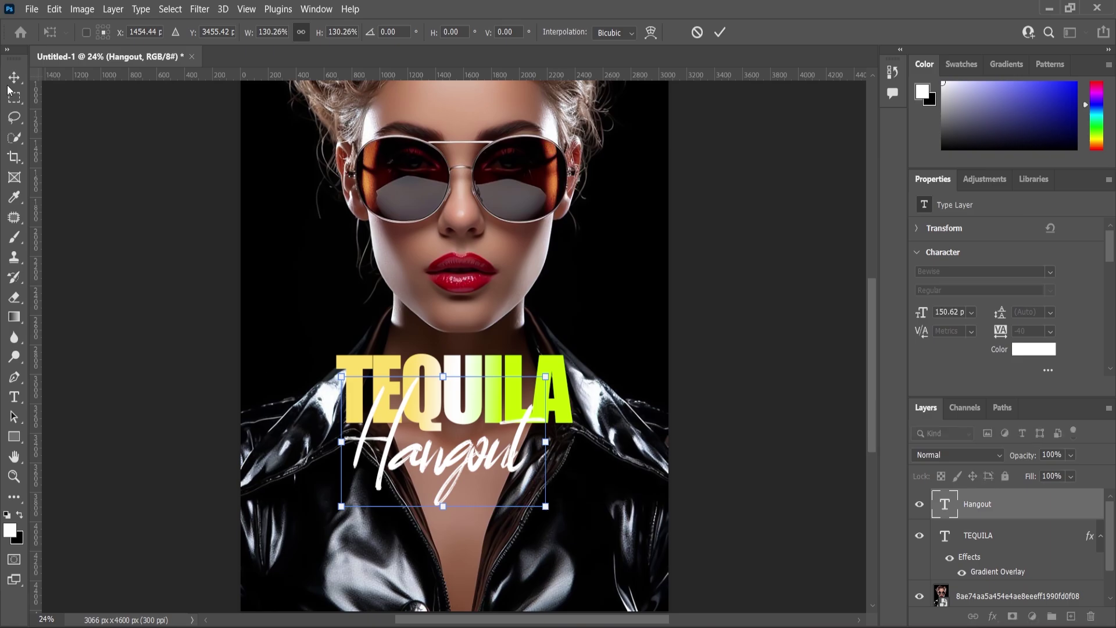
key(Return)
Step: Center the Hangout text horizontally on the canvas
scroll(508, 420, down, 3)
scroll(508, 419, up, 3)
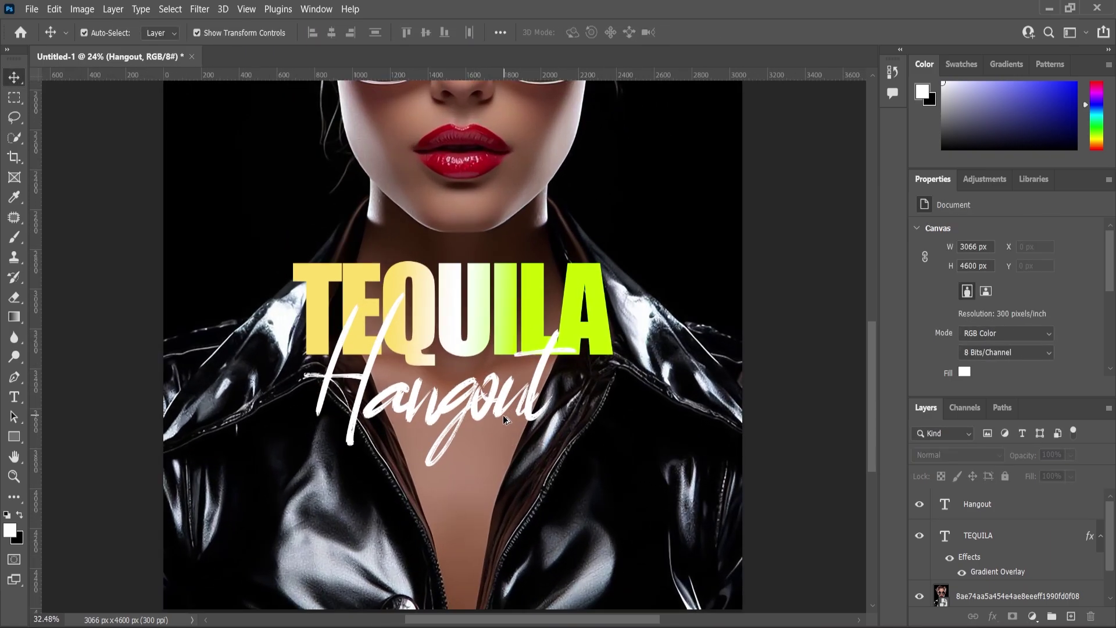
click(503, 413)
click(332, 37)
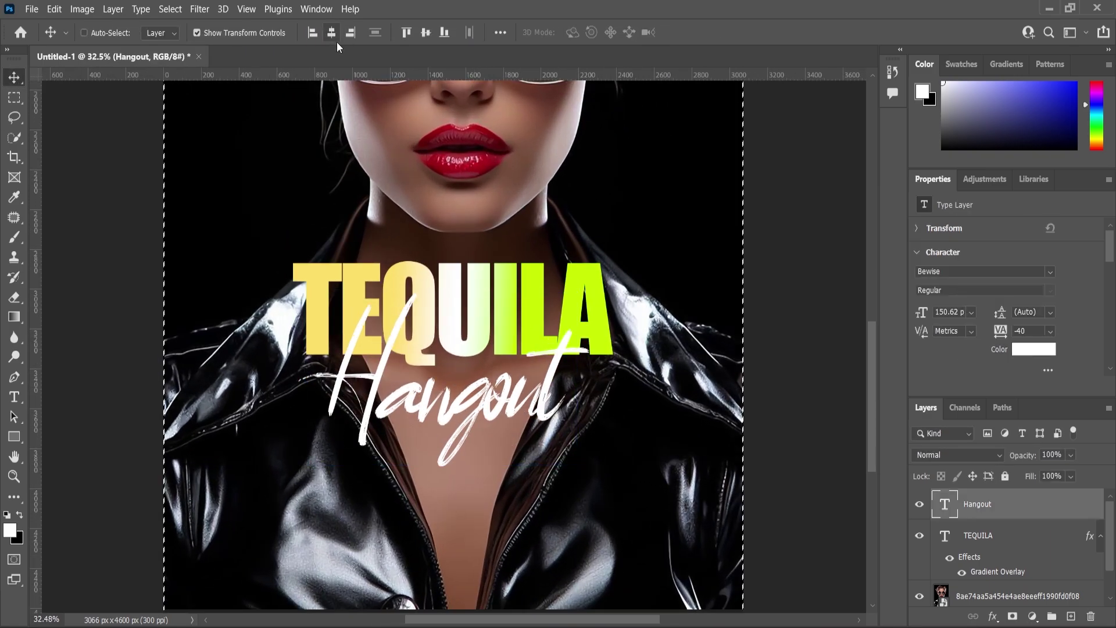
Step: Add a black Multiply Drop Shadow to the Hangout text with 95% opacity, 90° angle, 8 px distance and 25 px size
scroll(519, 394, up, 1)
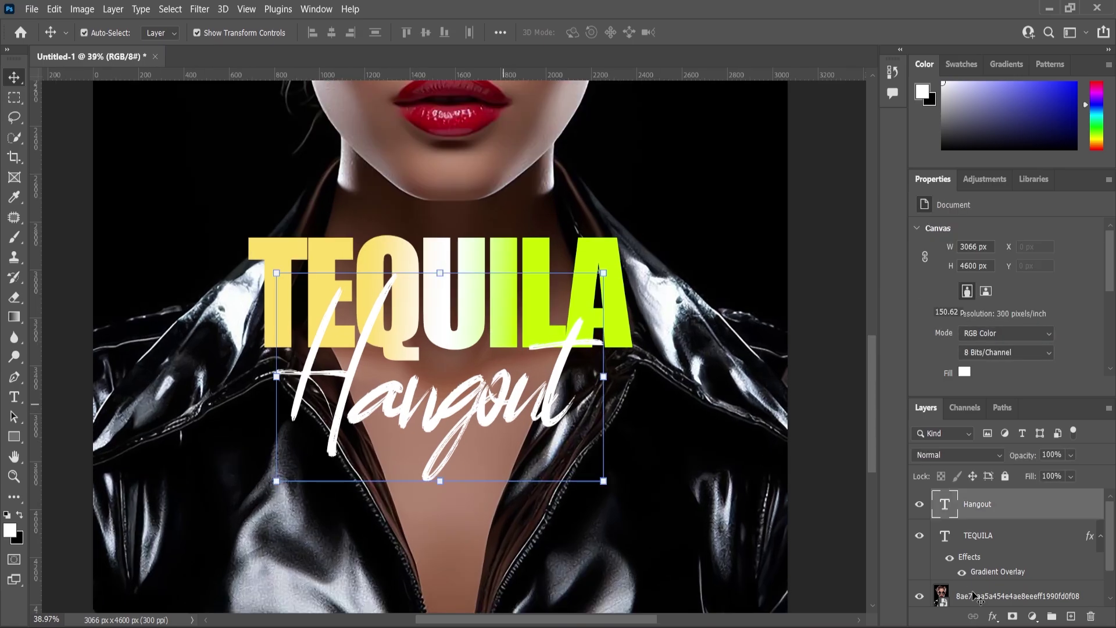
click(934, 405)
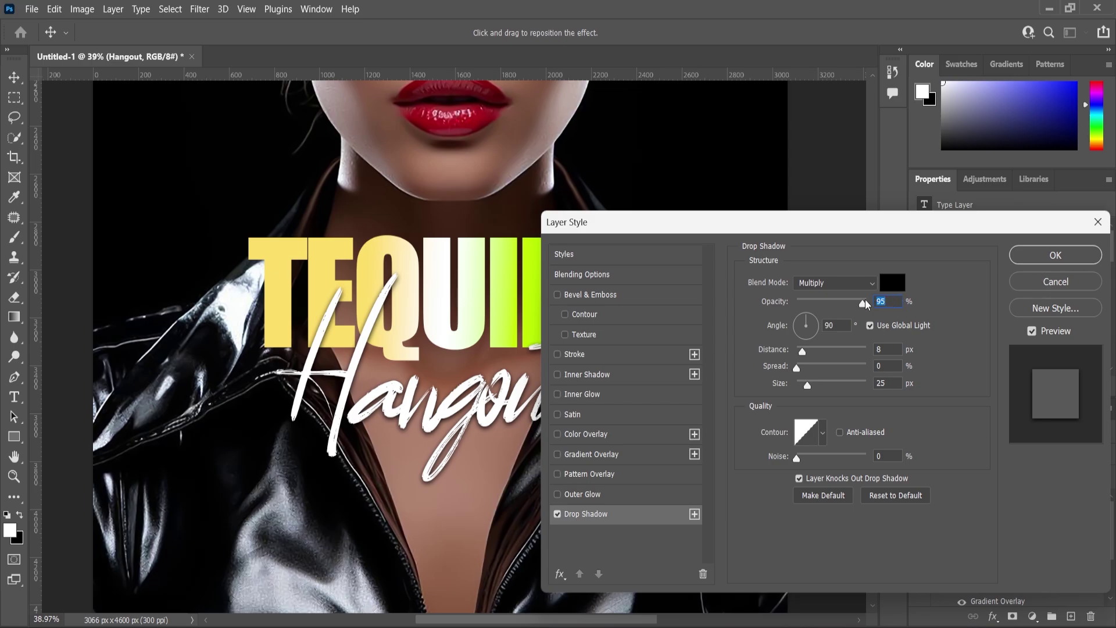
click(1043, 258)
Step: Scale the Hangout text to about 104% and nudge it slightly up and right over TEQUILA
scroll(612, 320, down, 2)
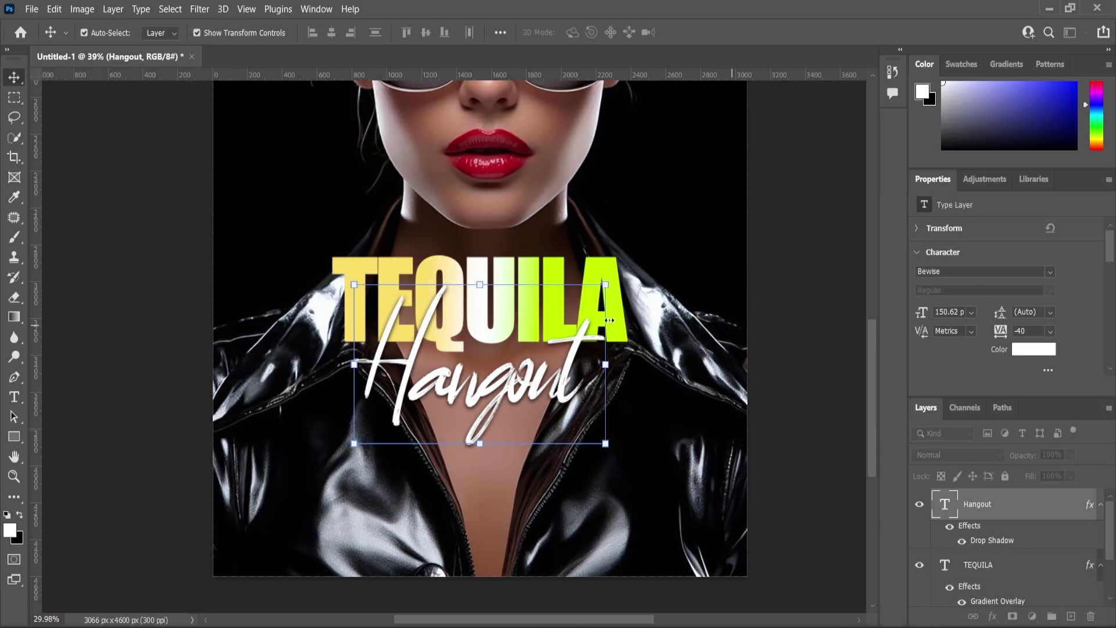
click(606, 286)
drag(607, 285, 611, 281)
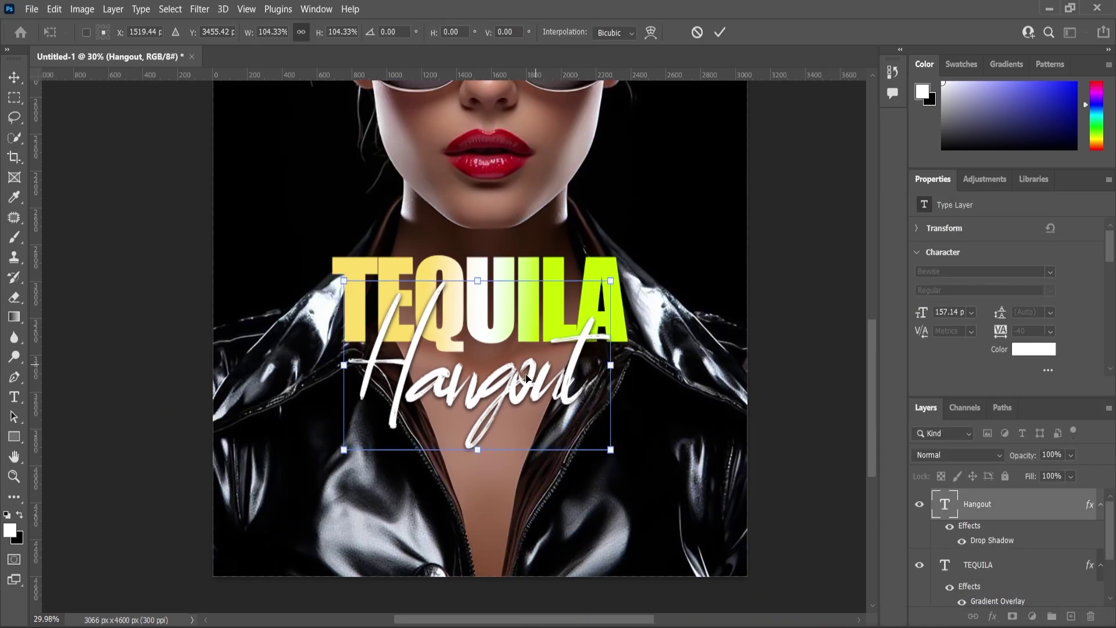
drag(525, 376, 525, 370)
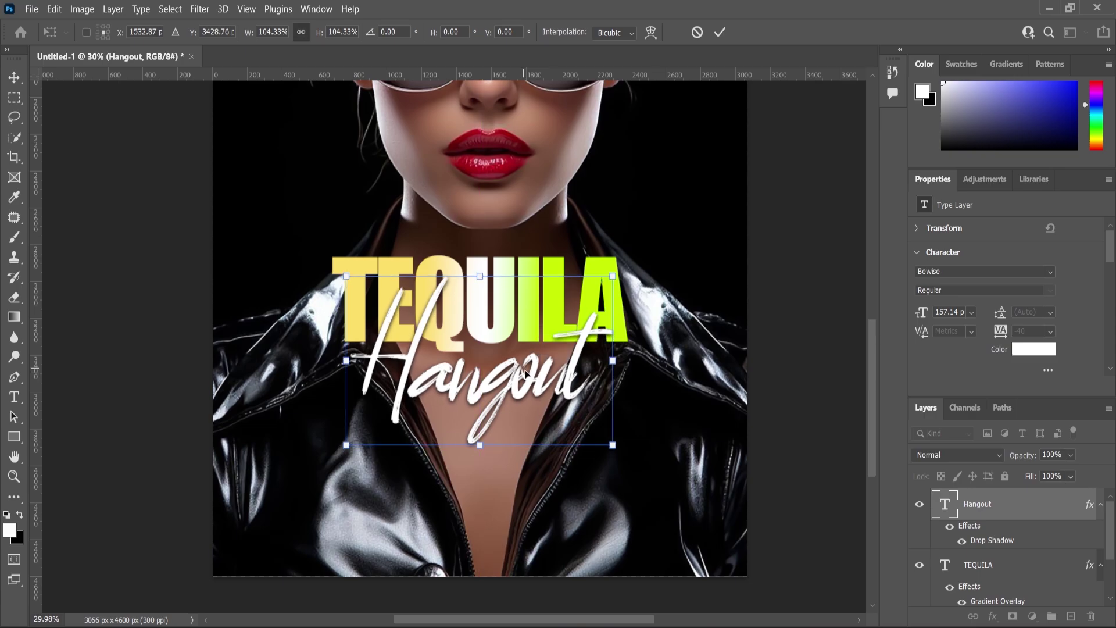
click(16, 80)
click(74, 193)
scroll(501, 319, down, 6)
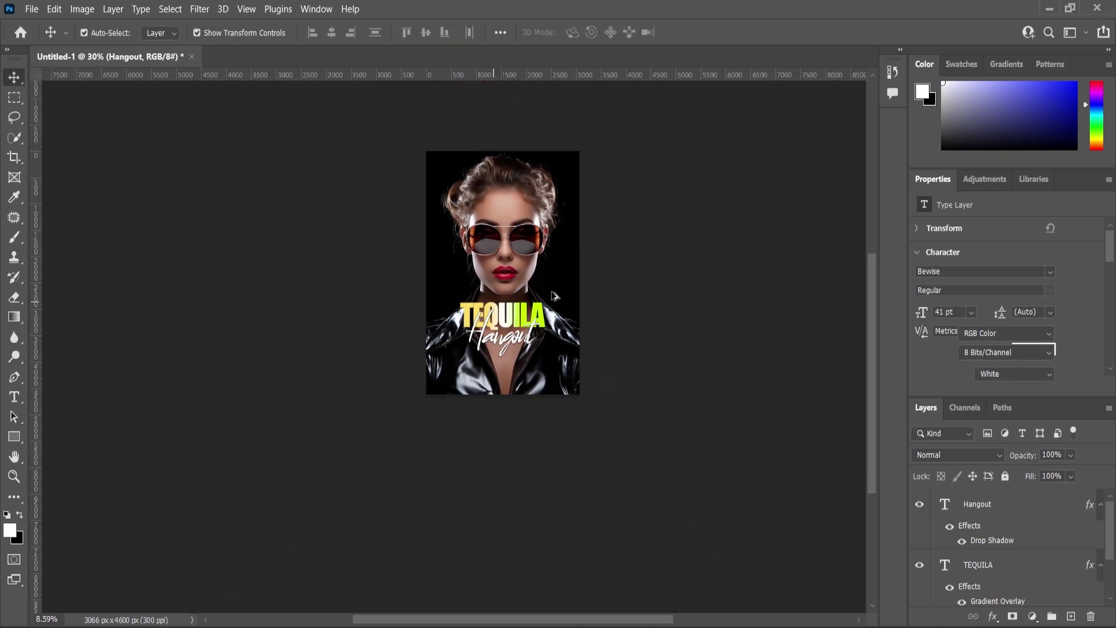
Step: Place the pngimg.com - tequila_PNG6 shot glass image on the poster's lower right area, scaled to about 42%
scroll(544, 262, up, 3)
scroll(541, 258, up, 3)
scroll(514, 253, down, 3)
scroll(520, 408, up, 4)
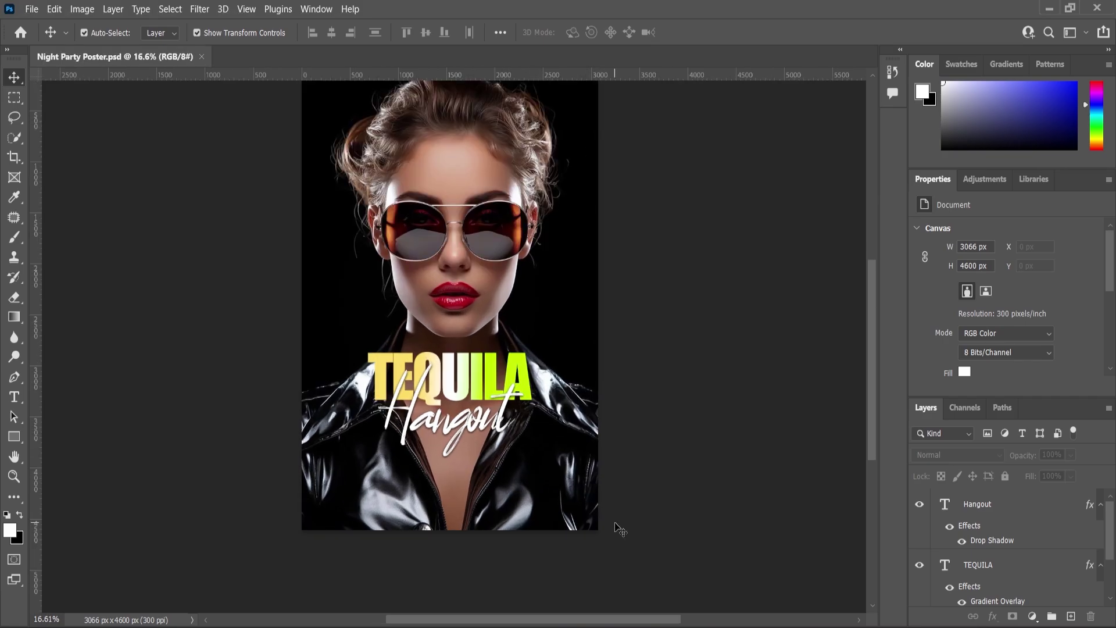
key(alt+Tab)
drag(250, 164, 561, 431)
drag(483, 394, 595, 519)
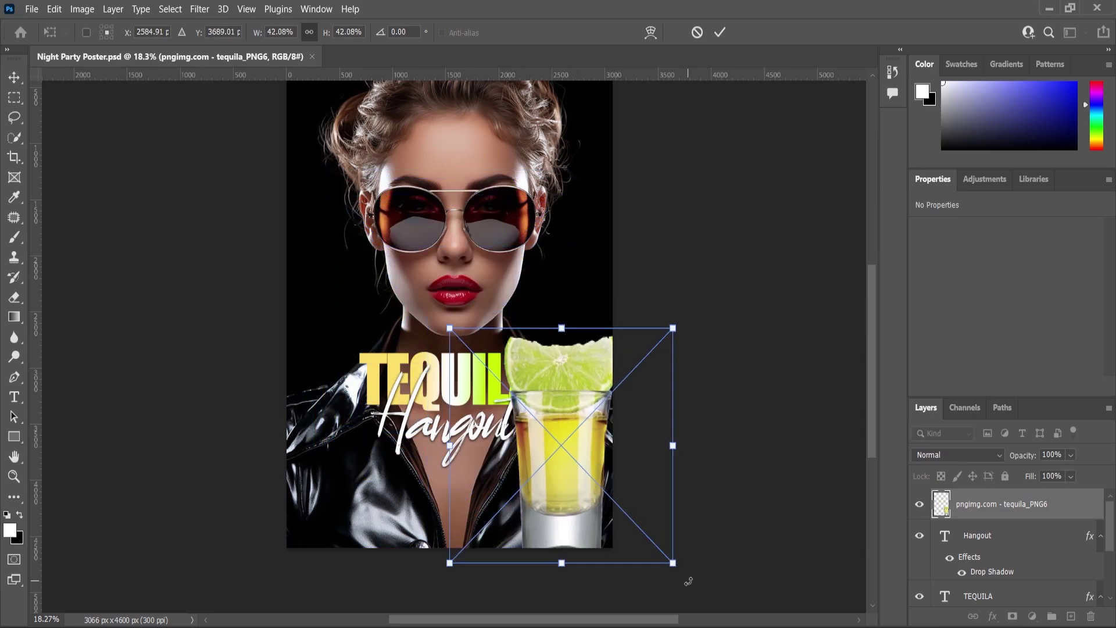
Step: Scale the tequila shot glass to about 32%, rotate it about -16°, and position it in the poster's lower-right corner
drag(682, 577, 638, 490)
drag(572, 465, 604, 526)
drag(637, 440, 654, 409)
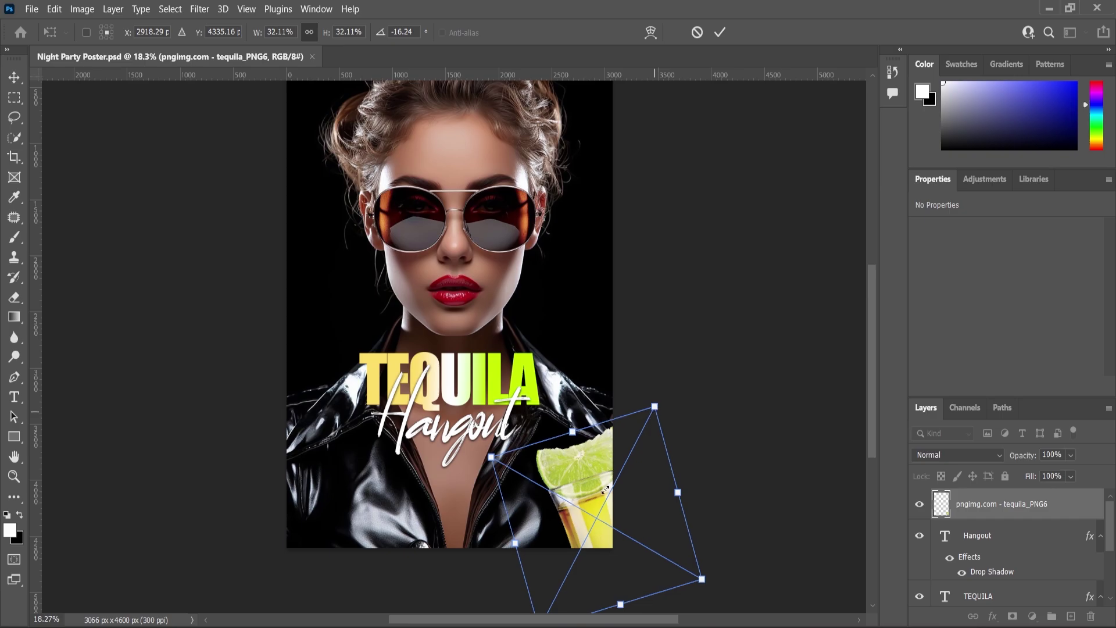
drag(597, 507, 589, 488)
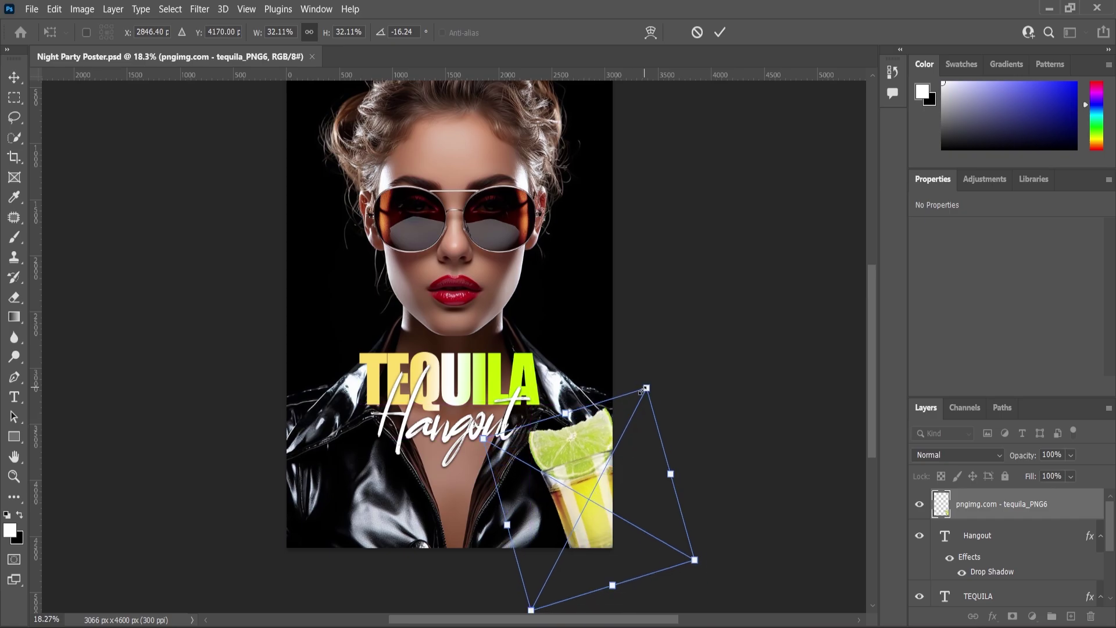
click(14, 82)
click(467, 240)
Step: Duplicate the shot glass layer, flip the copy horizontally, and place it in the poster's lower-left corner
scroll(498, 250, down, 3)
scroll(575, 395, up, 3)
click(568, 438)
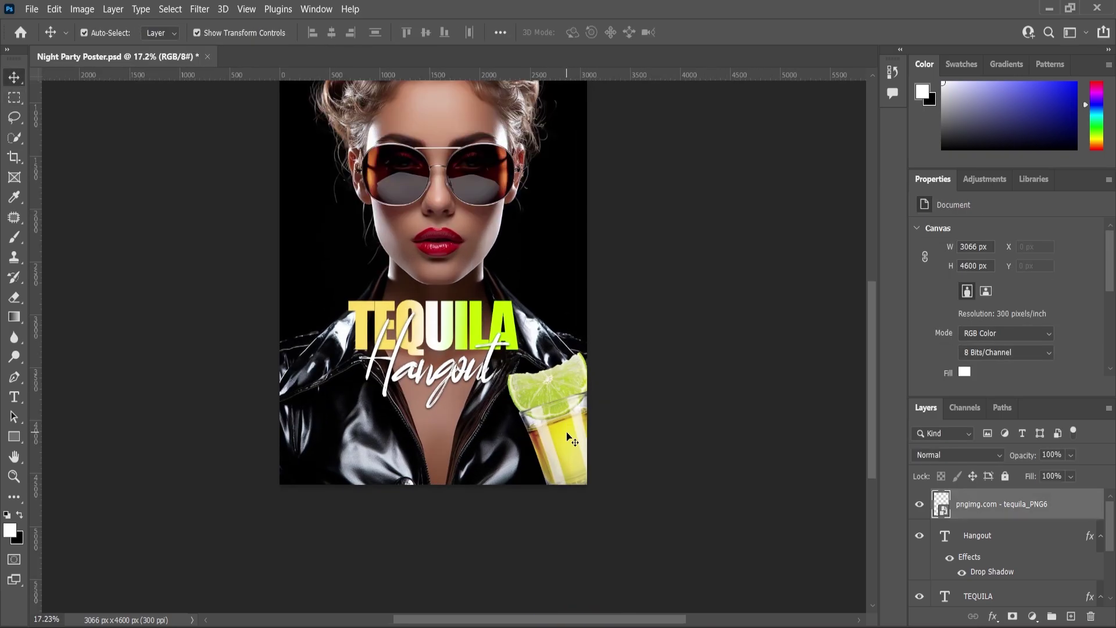
drag(1007, 517, 1070, 616)
drag(573, 437, 315, 447)
key(ctrl+t)
right_click(325, 436)
click(372, 478)
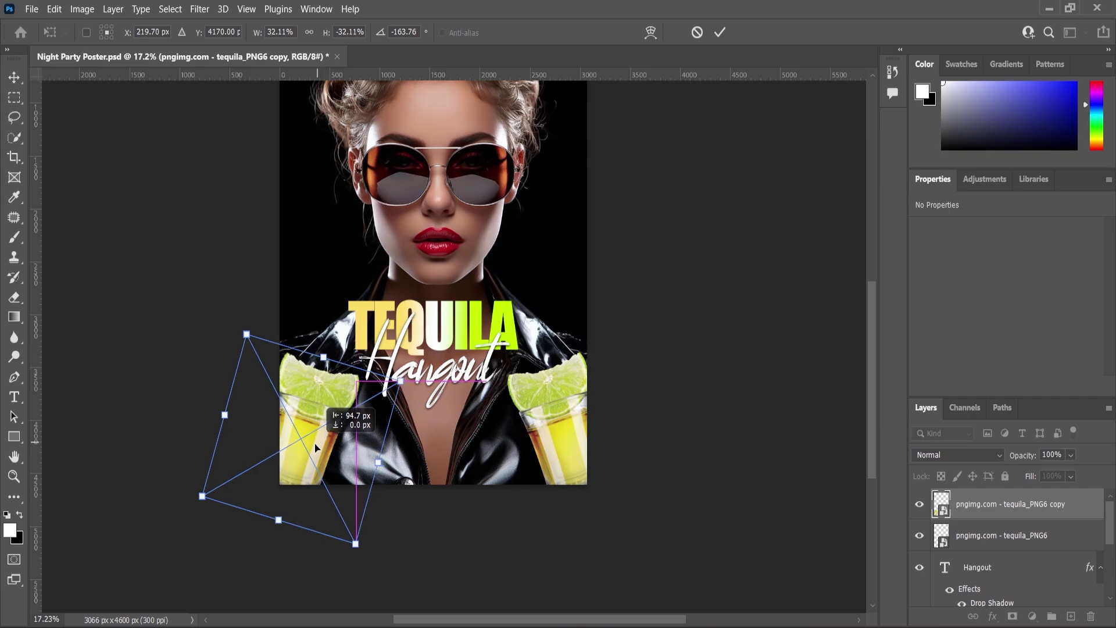
click(14, 77)
click(70, 230)
Step: Add a second text reading TEQUILA over the sunglasses, layered above both shot glasses
scroll(488, 398, down, 3)
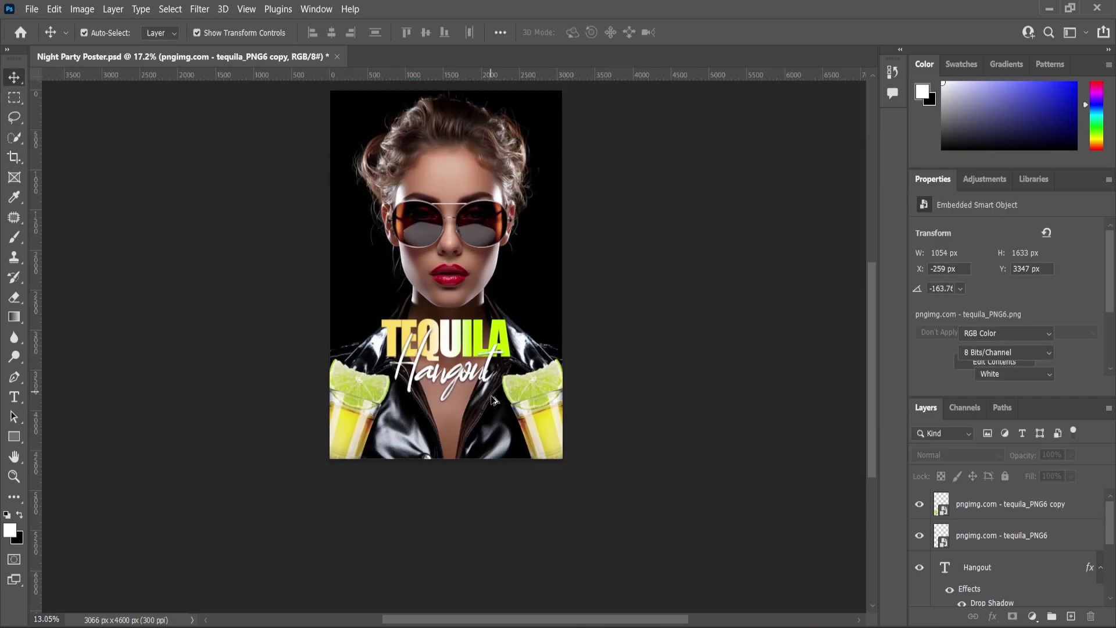
scroll(491, 401, up, 4)
scroll(492, 402, up, 2)
scroll(491, 401, down, 7)
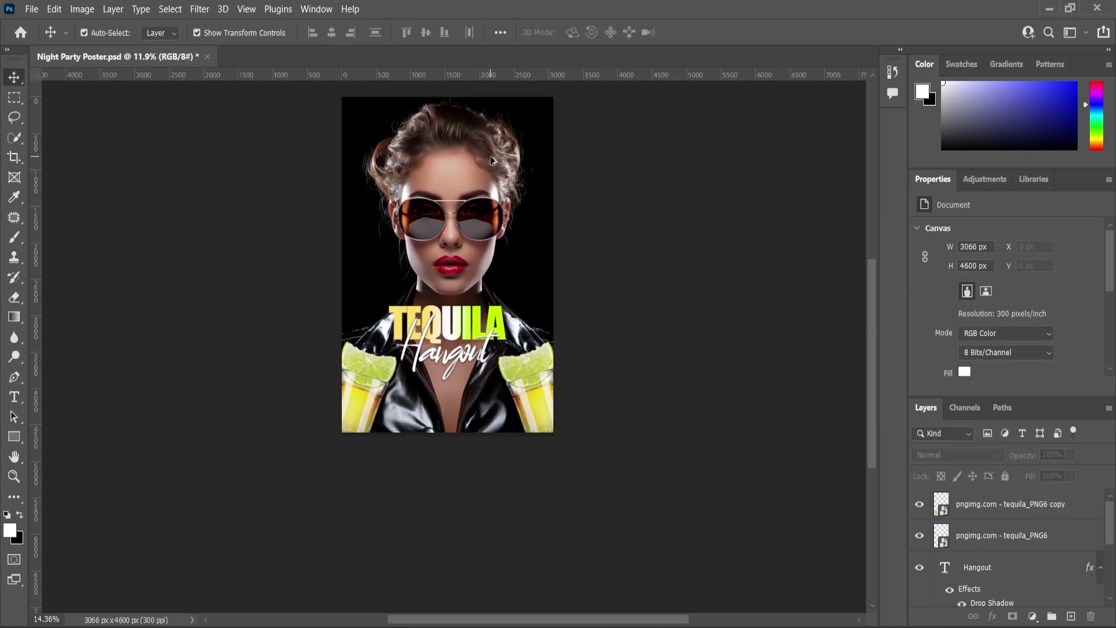
scroll(491, 398, up, 4)
click(998, 507)
key(t)
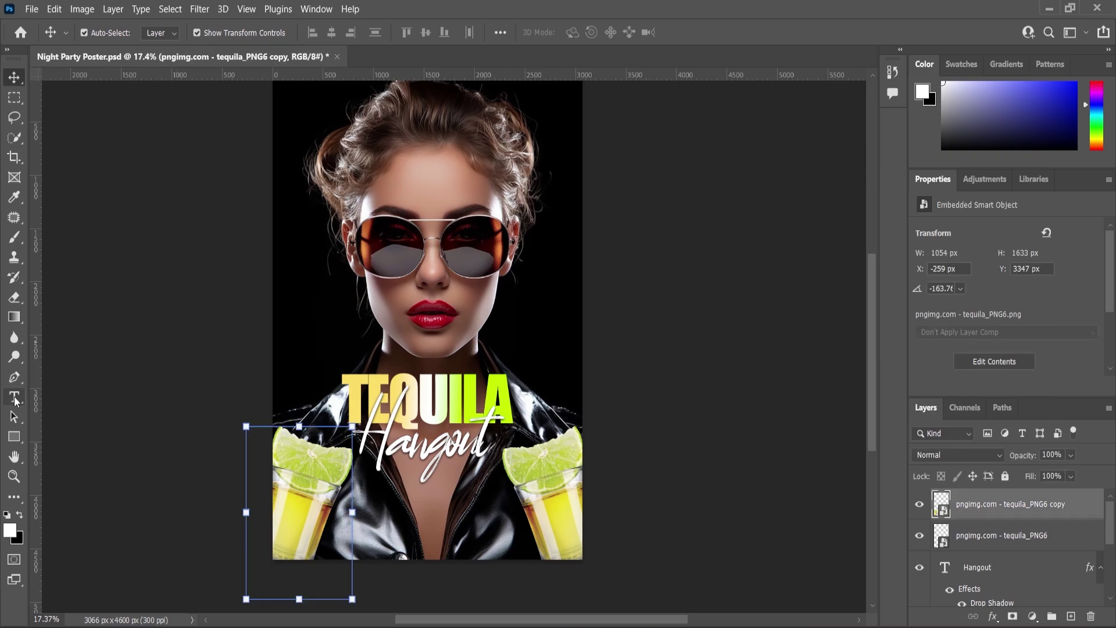
click(393, 261)
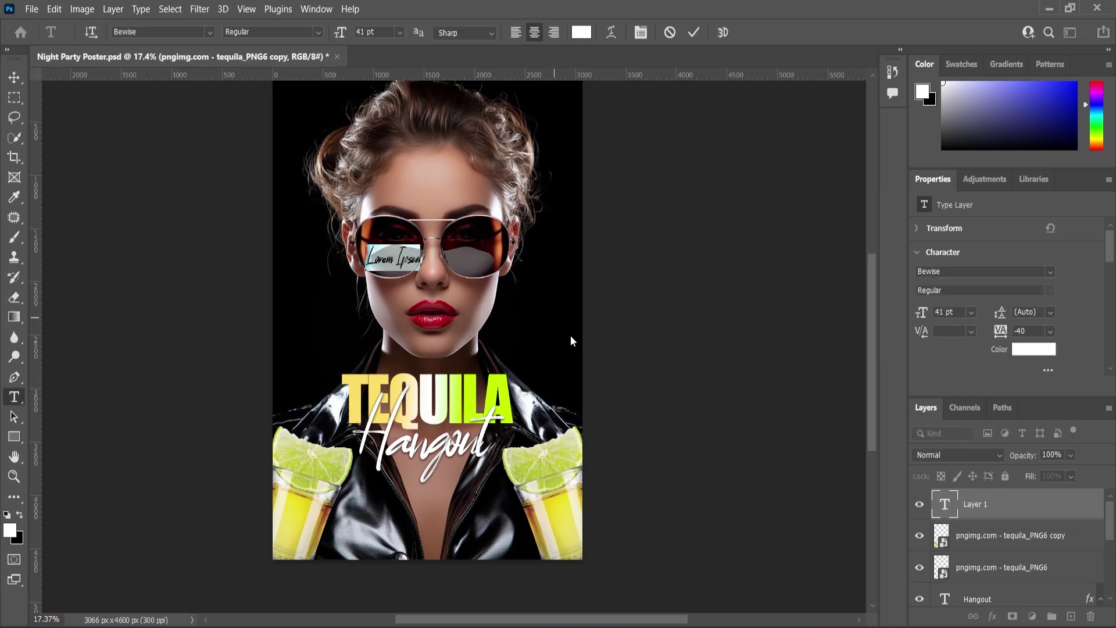
text(TE)
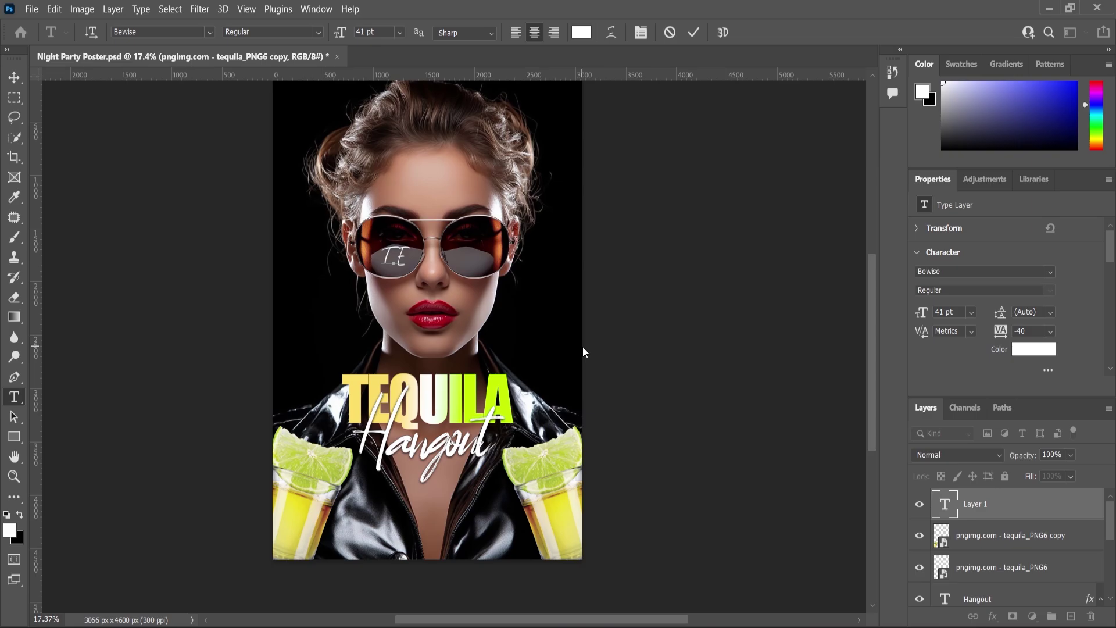
text(QUILA)
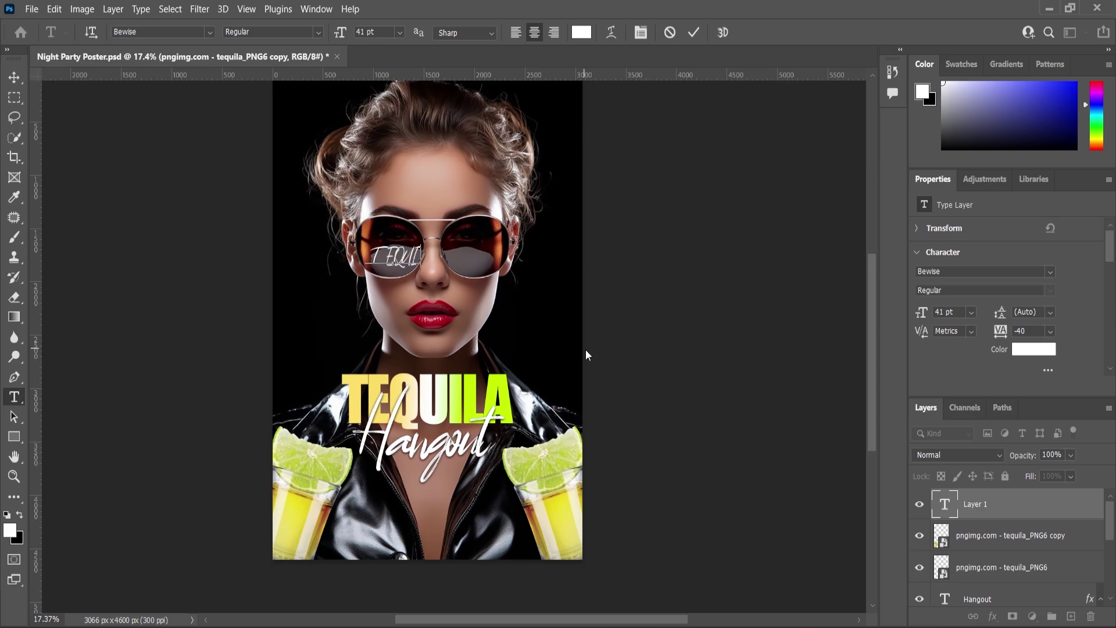
Step: Set the font of the new TEQUILA text to Impact
key(ctrl+a)
text(IMP)
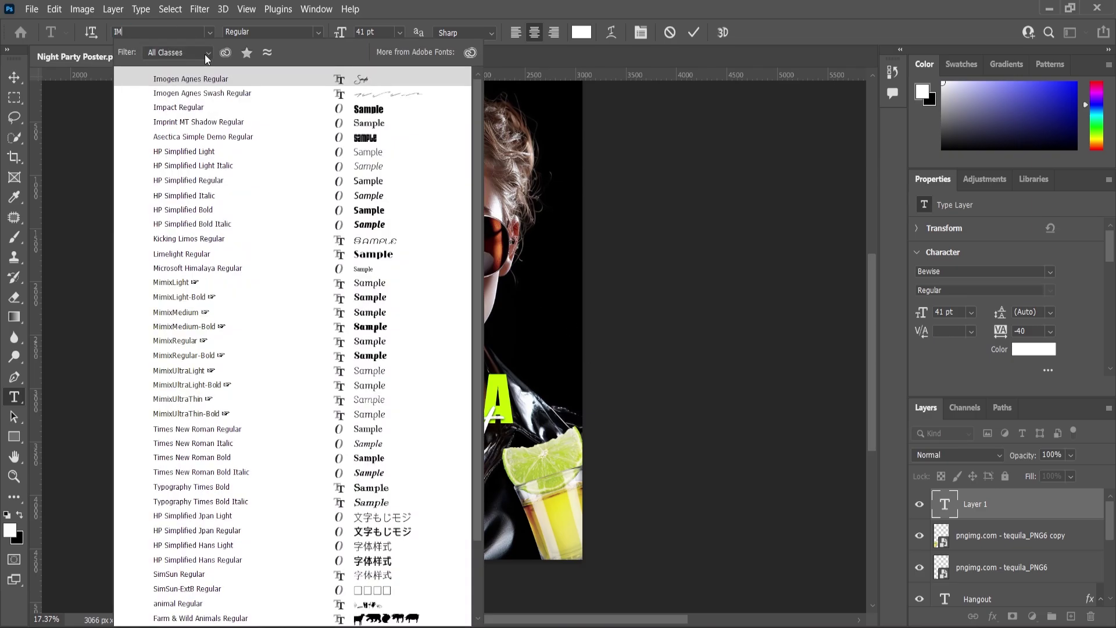
key(Return)
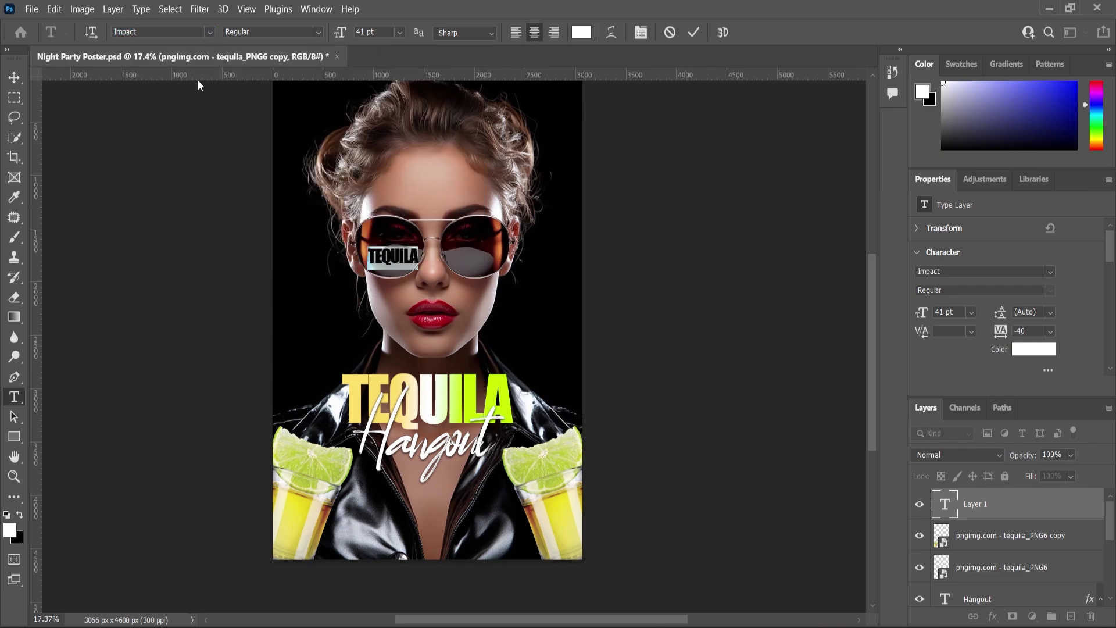
click(7, 78)
Step: Scale the new TEQUILA text over the face to about 490%
key(ctrl+t)
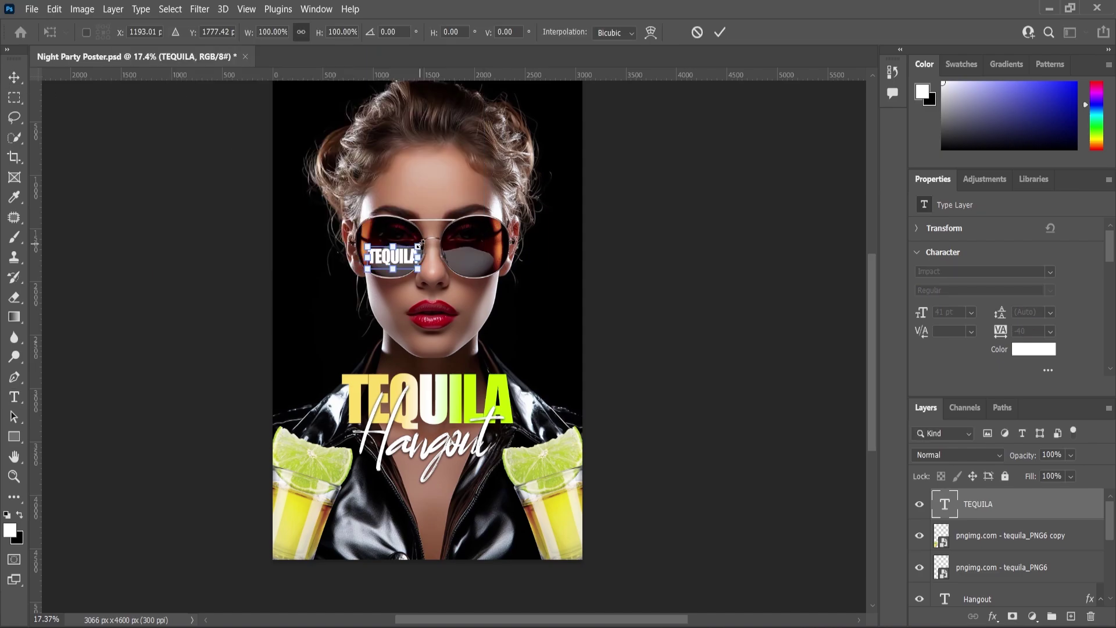
drag(419, 246, 517, 203)
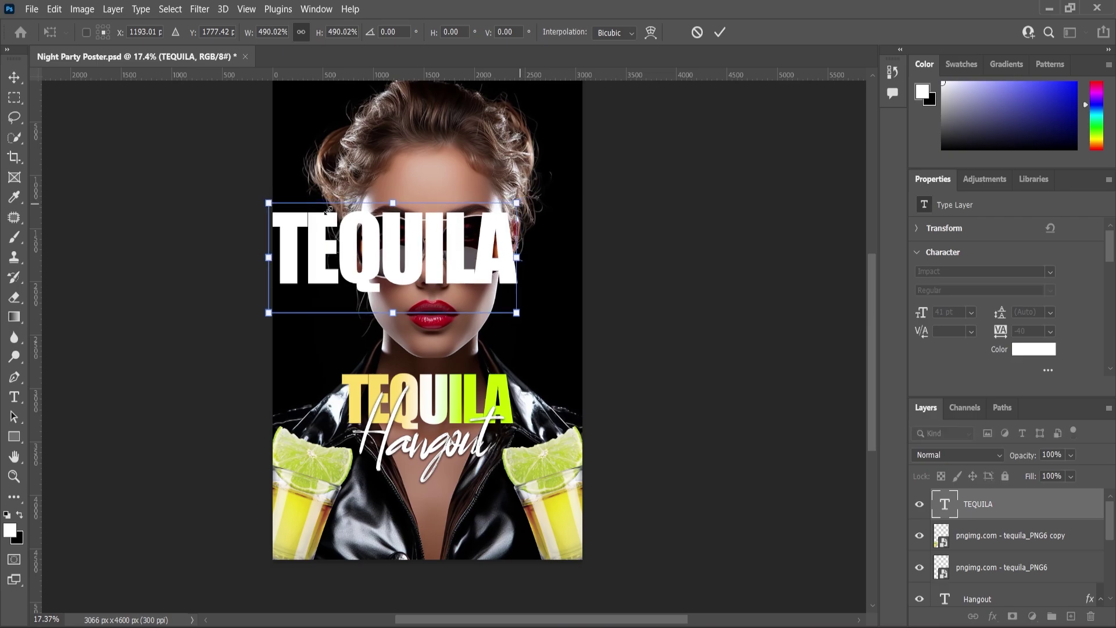
key(Return)
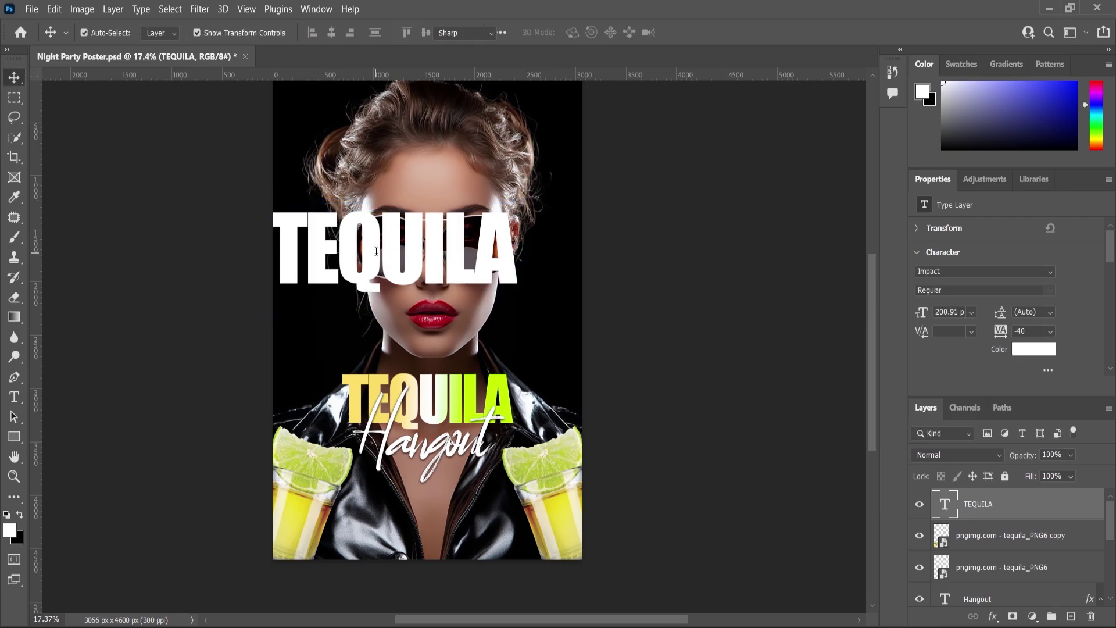
Step: Set the tracking of the large TEQUILA text to 0
double_click(459, 263)
click(1050, 331)
click(1040, 423)
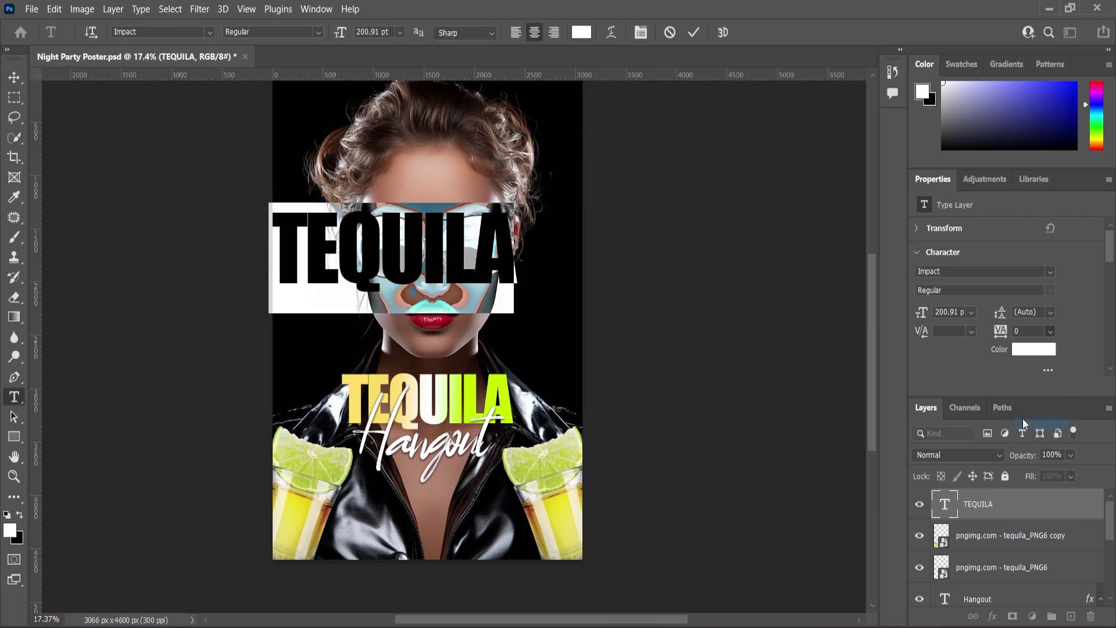
click(15, 77)
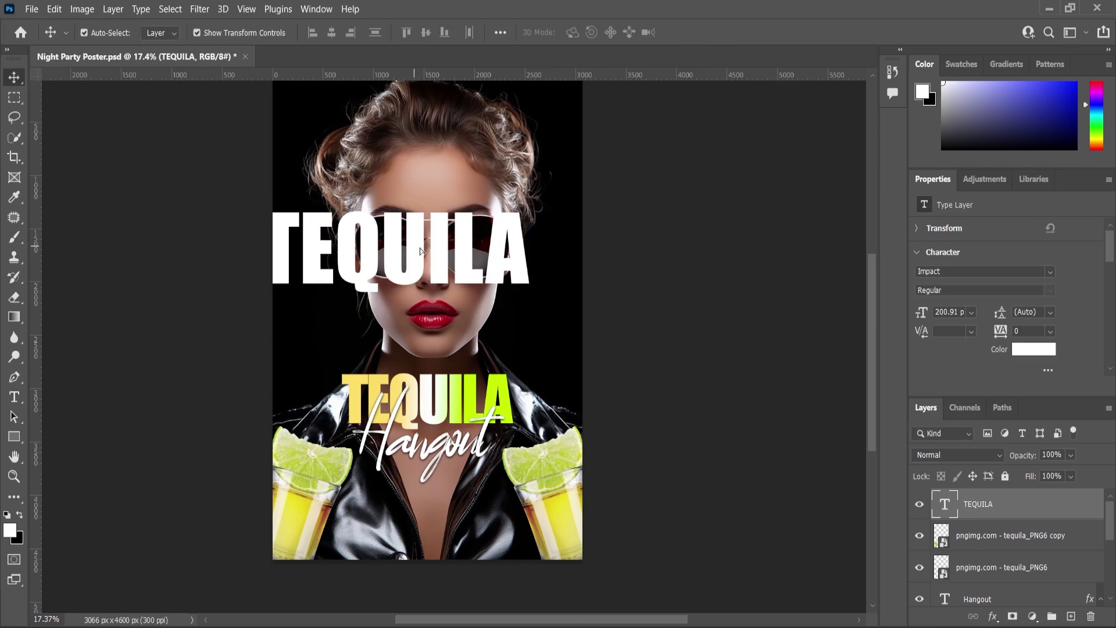
Step: Move the large TEQUILA text slightly down over the face and center it horizontally on the canvas
drag(420, 246, 448, 267)
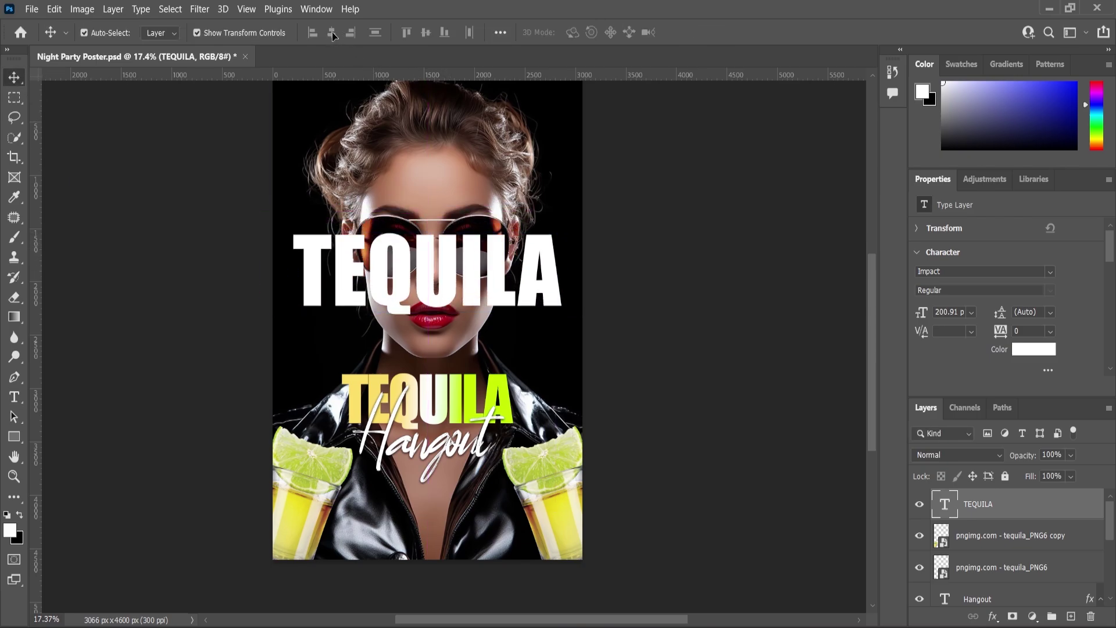
key(ctrl+d)
click(688, 268)
Step: Add a white inside Stroke at 100% opacity with Normal blending to the large TEQUILA text
click(474, 280)
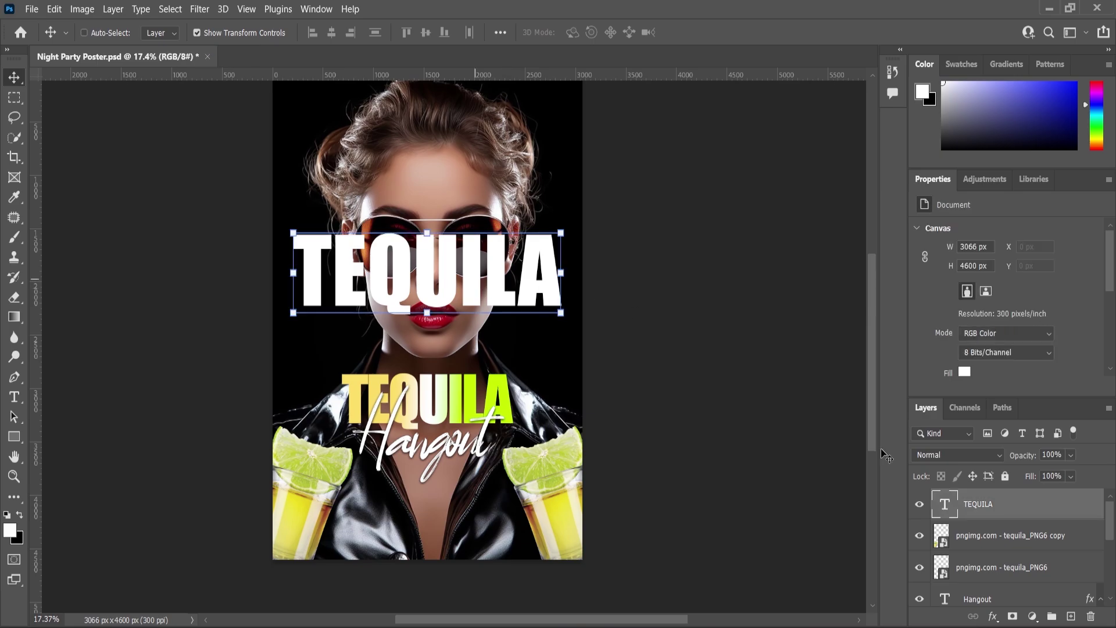
click(992, 617)
click(1010, 507)
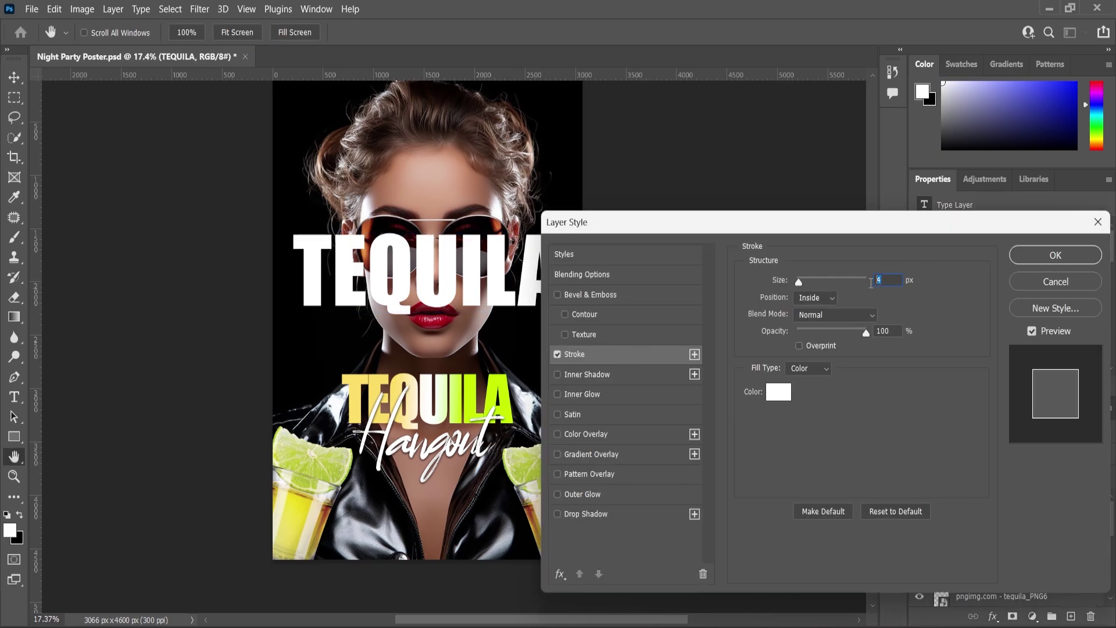
click(1030, 260)
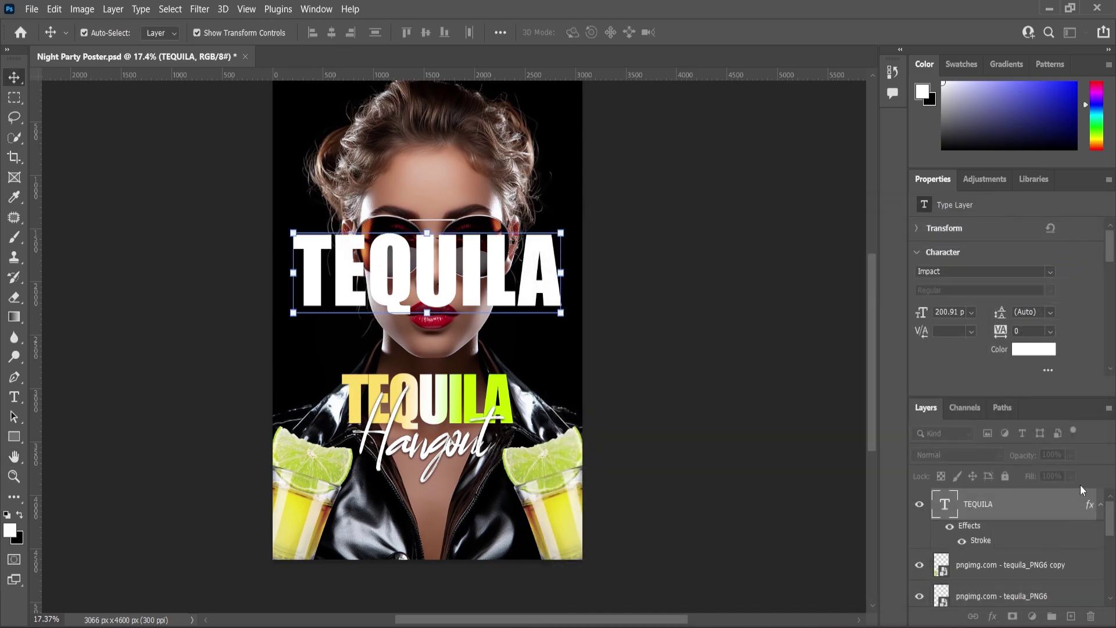
Step: Reduce the fill of the large TEQUILA text to 0% so only its outline shows
click(1070, 477)
drag(1087, 497, 932, 510)
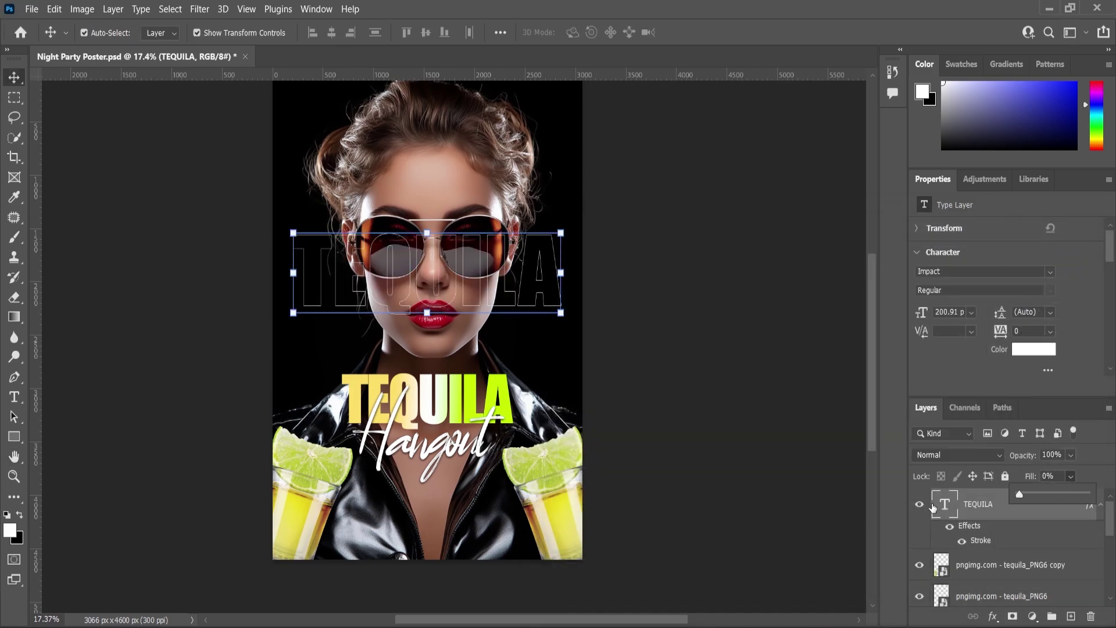
click(23, 82)
click(50, 171)
Step: Set the Stroke size of the outlined TEQUILA text to 4 px
scroll(540, 284, up, 2)
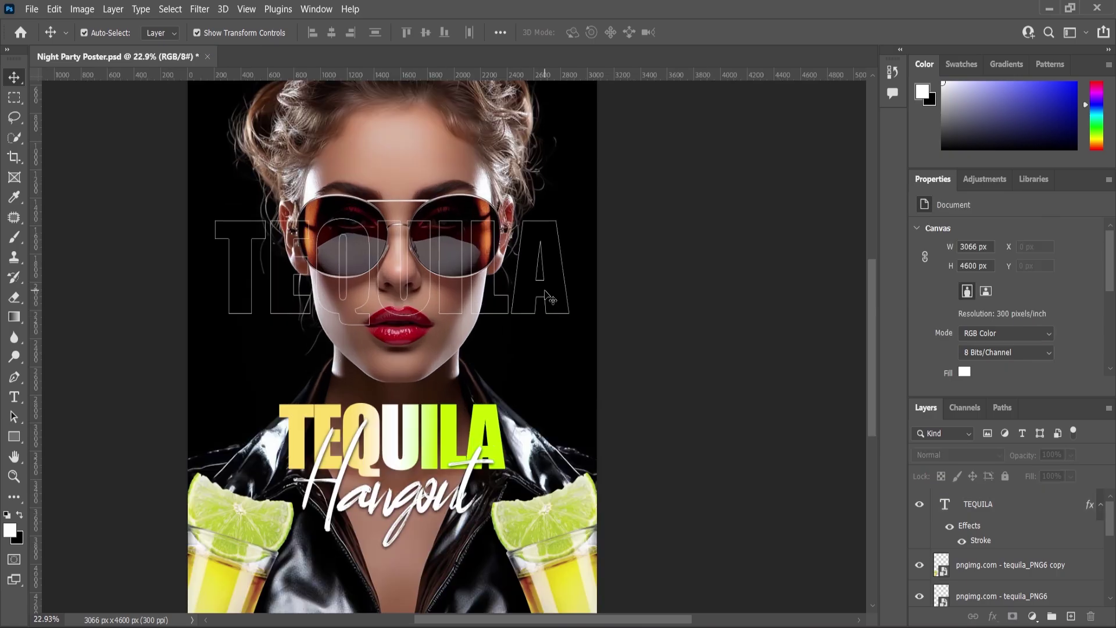
click(541, 282)
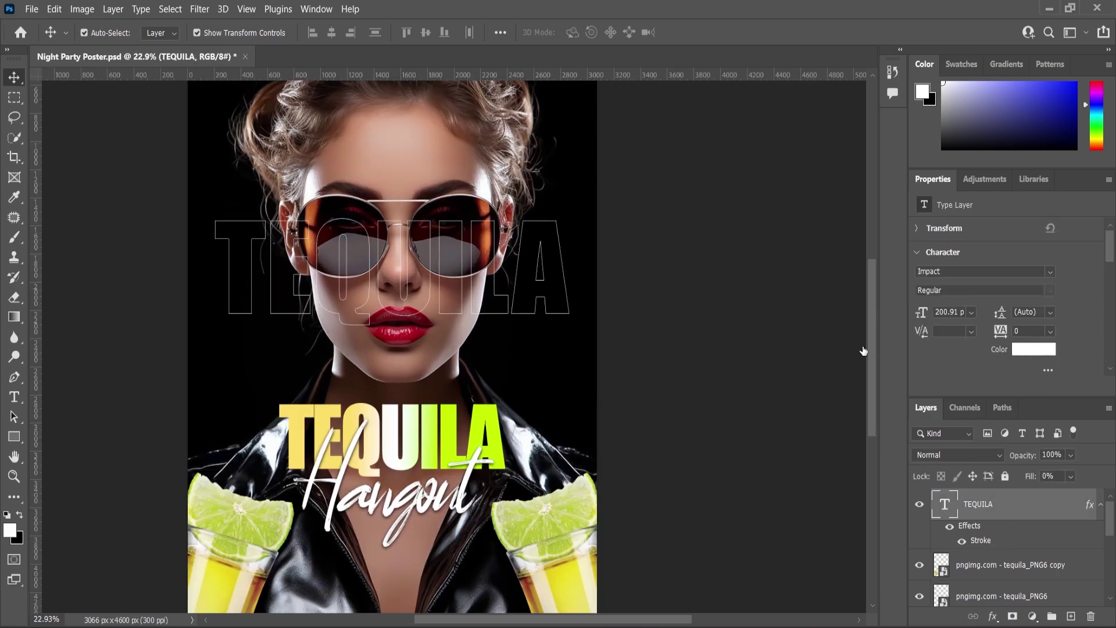
text(4)
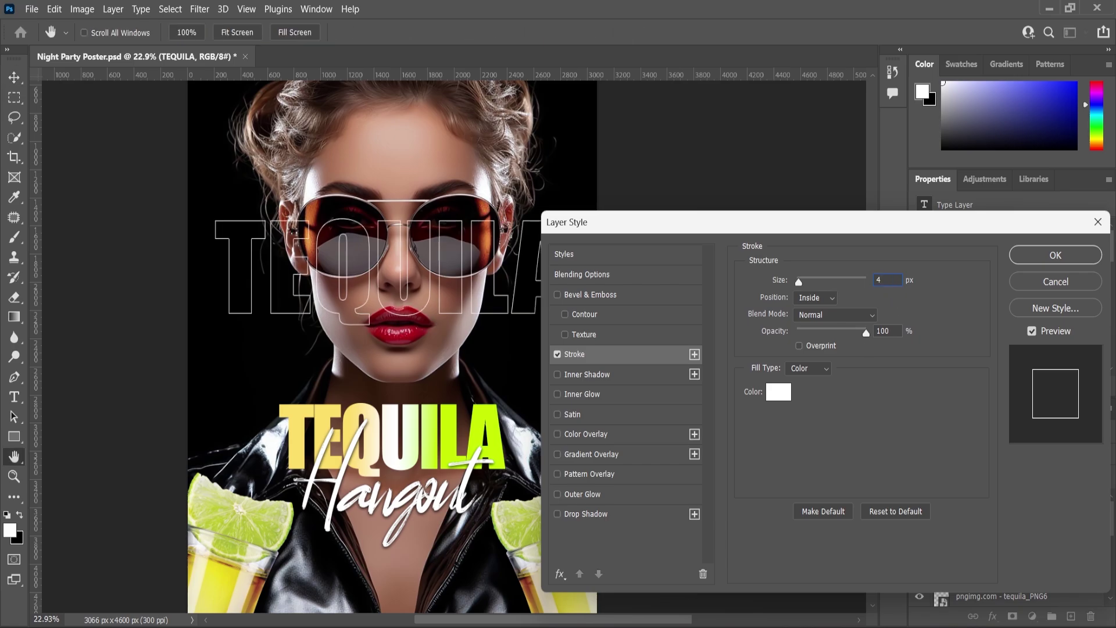
click(1034, 255)
Step: Convert the outlined TEQUILA text to a Smart Object and center it horizontally on the canvas
right_click(982, 512)
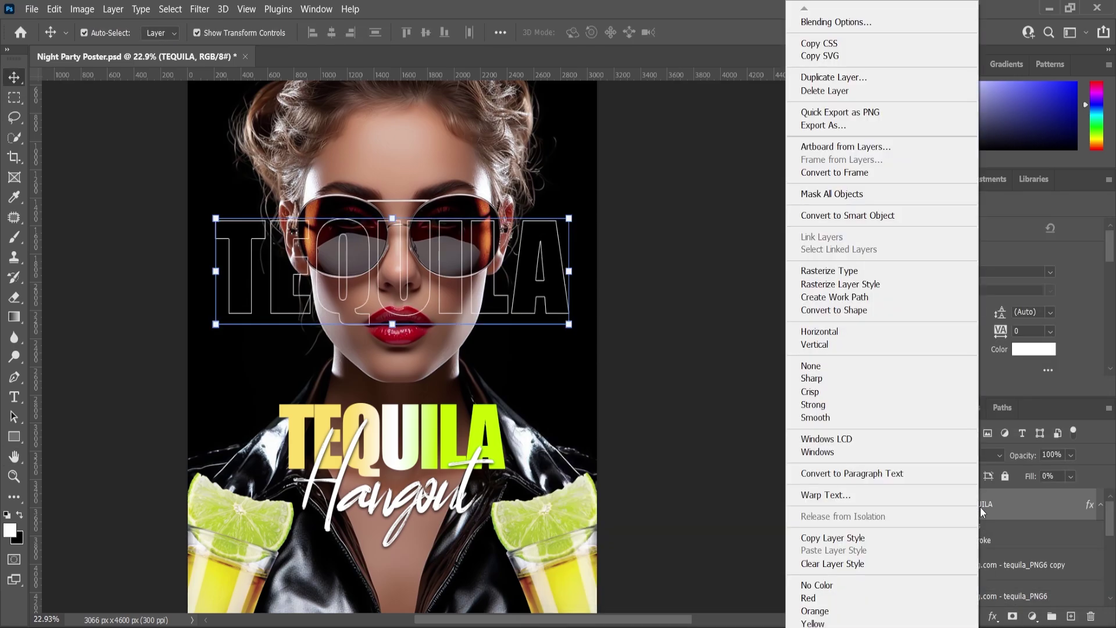
click(851, 216)
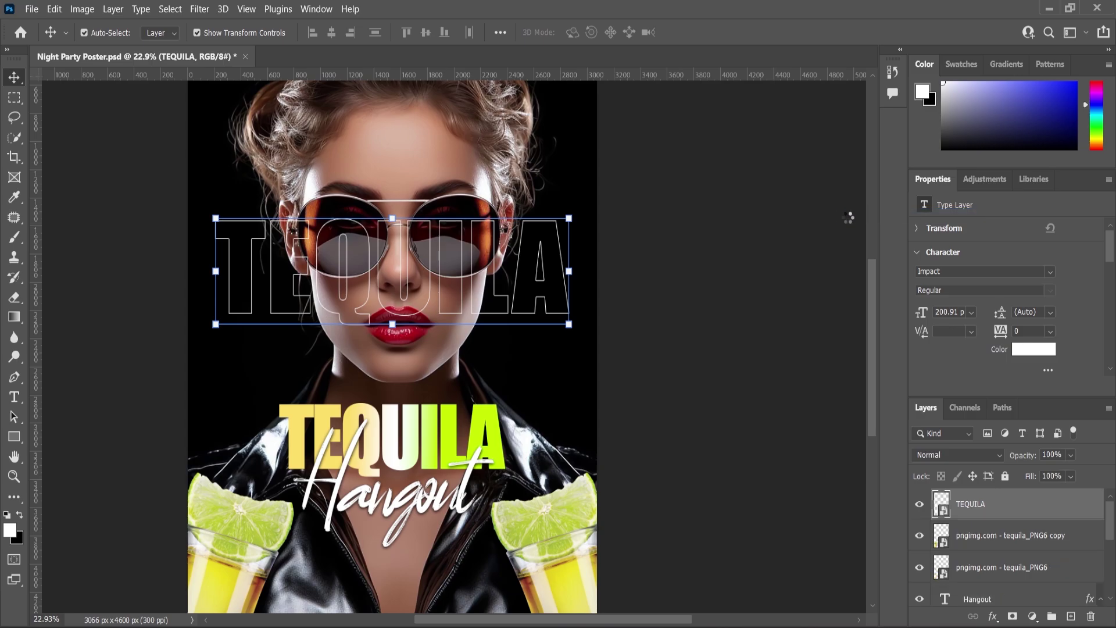
key(ctrl+a)
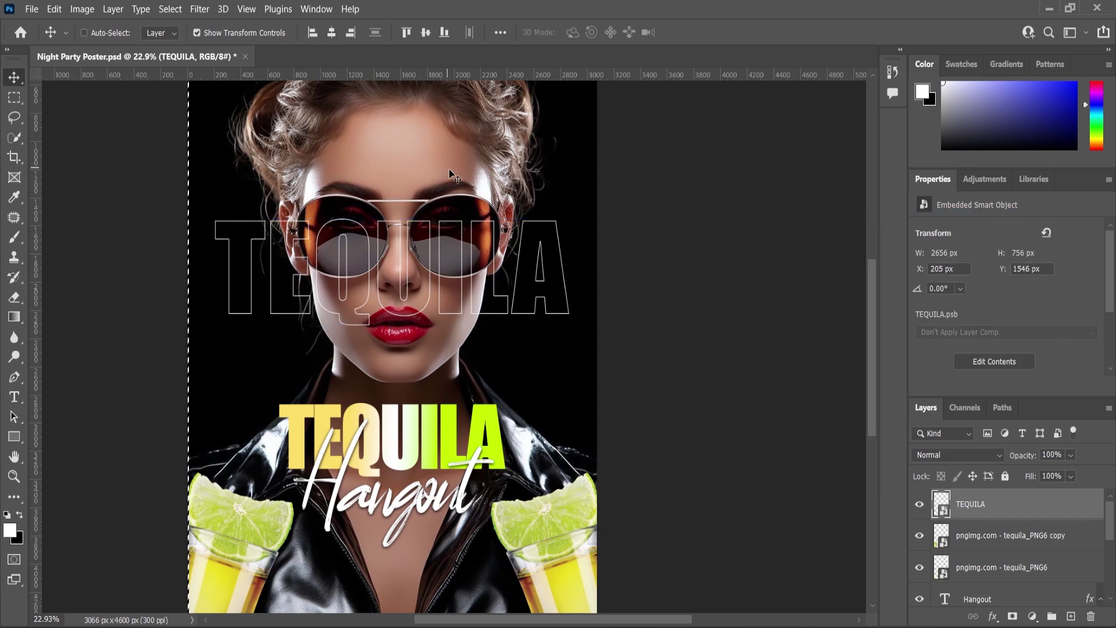
key(ctrl+d)
click(682, 275)
Step: Turn off Auto-Select and move the outlined TEQUILA layer straight down by about 141 px over the face
scroll(559, 300, up, 3)
click(538, 275)
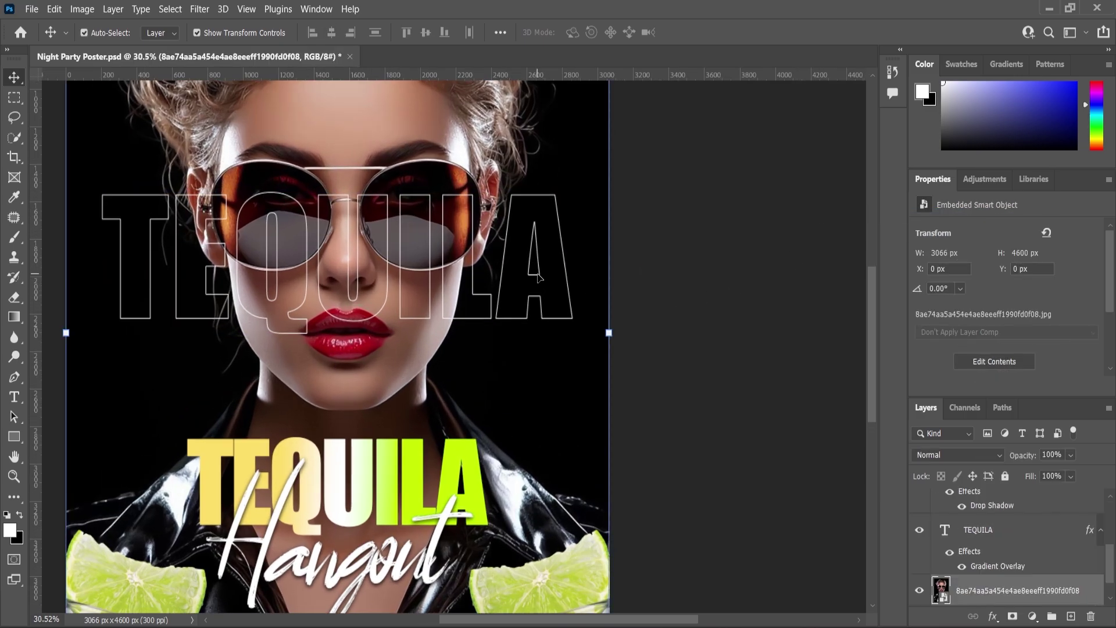
scroll(988, 546, up, 5)
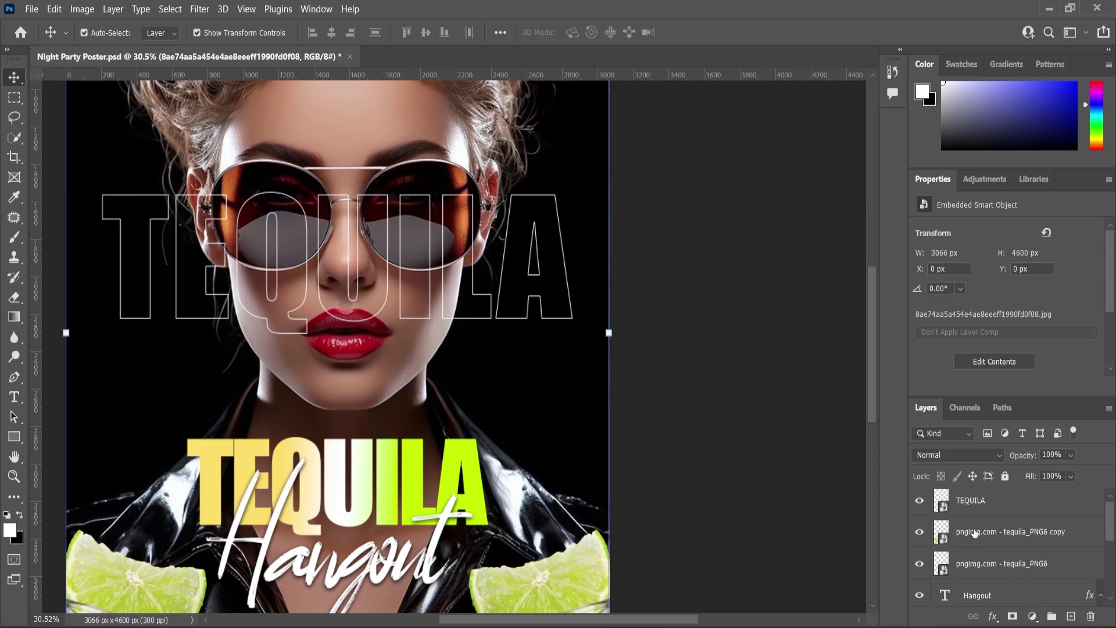
click(976, 504)
scroll(416, 269, up, 3)
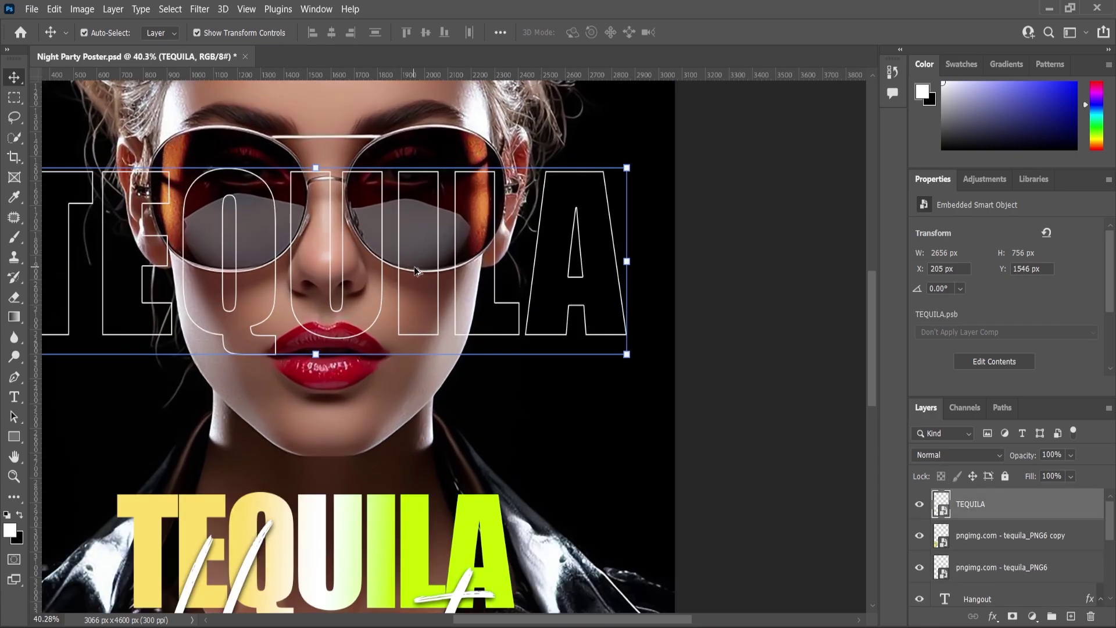
click(84, 32)
scroll(400, 279, down, 3)
drag(413, 284, 412, 306)
Step: Scale the outlined TEQUILA layer to about 111% around its center, making it about 2938 px wide
key(ctrl+t)
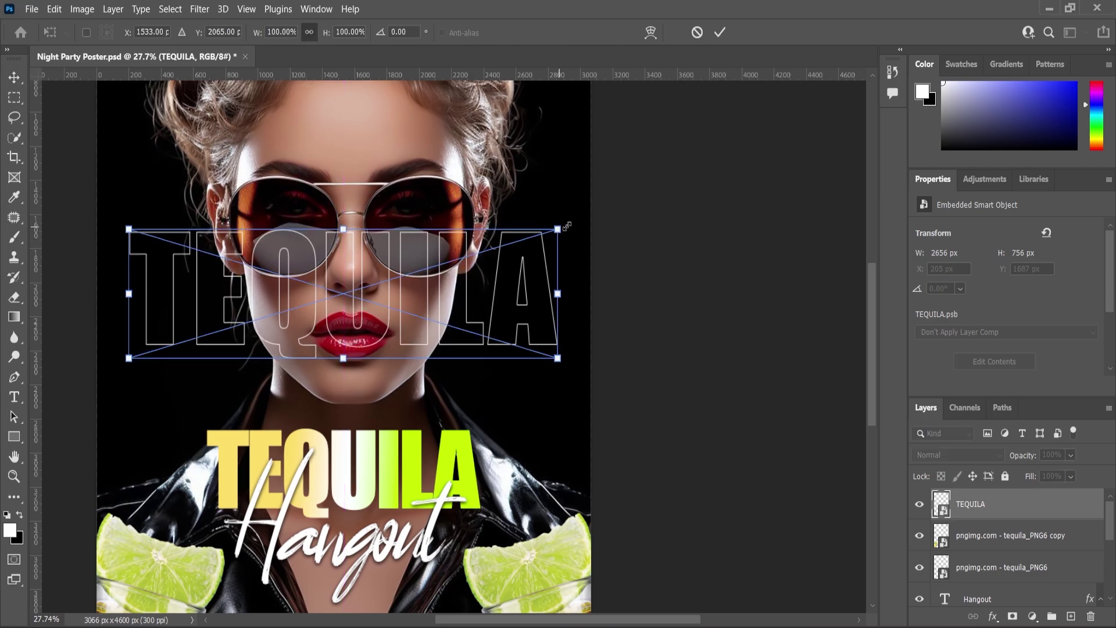
drag(557, 229, 579, 220)
key(Return)
Step: Add a layer mask to the outlined TEQUILA layer and brush out the lettering over the central face with a soft black 250 px brush
scroll(372, 312, up, 1)
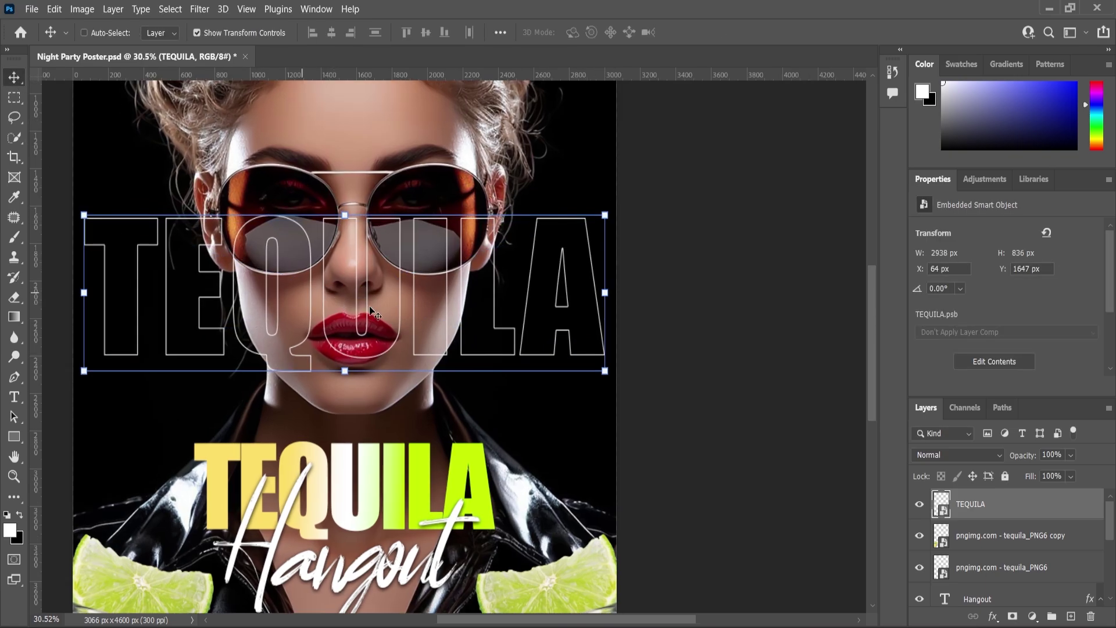
click(1012, 616)
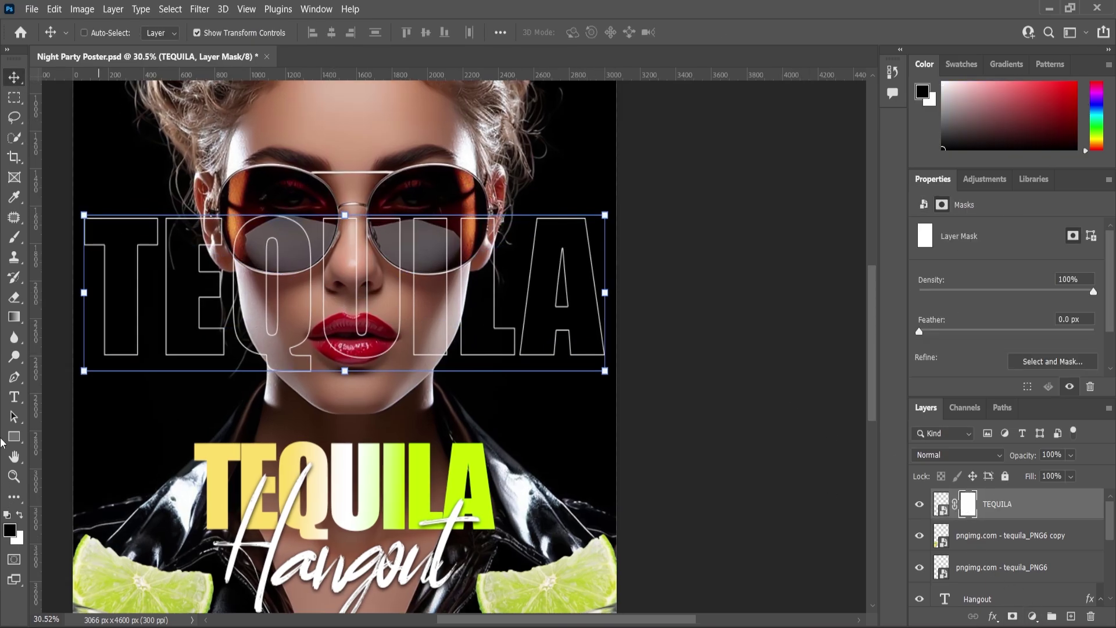
click(13, 241)
scroll(246, 239, up, 5)
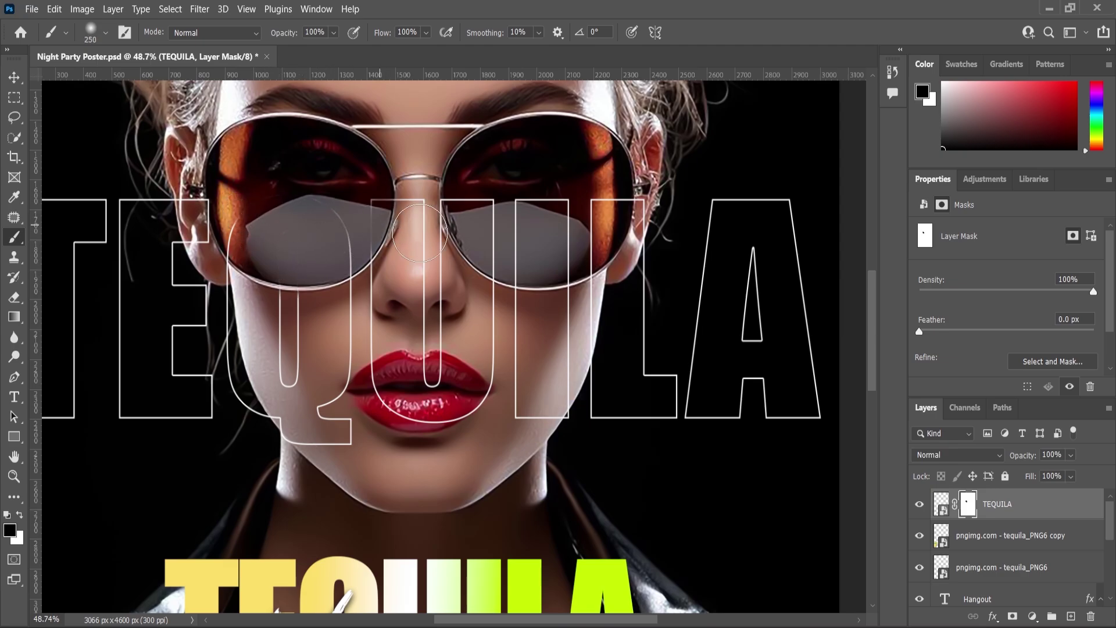
mouse_move(420, 232)
mouse_down()
mouse_move(459, 240)
mouse_move(556, 216)
mouse_move(378, 305)
mouse_move(401, 410)
mouse_move(308, 247)
mouse_move(328, 255)
mouse_move(313, 309)
mouse_move(321, 421)
mouse_move(324, 390)
mouse_move(397, 393)
mouse_move(319, 451)
mouse_up()
Step: Shrink the mask brush to 90 px, raise its hardness, and hide the lower Q strokes over the cheek and jaw
scroll(322, 427, up, 7)
key(bracketleft)
key(bracketleft)
key(bracketleft)
key(bracketleft)
key(bracketleft)
key(bracketleft)
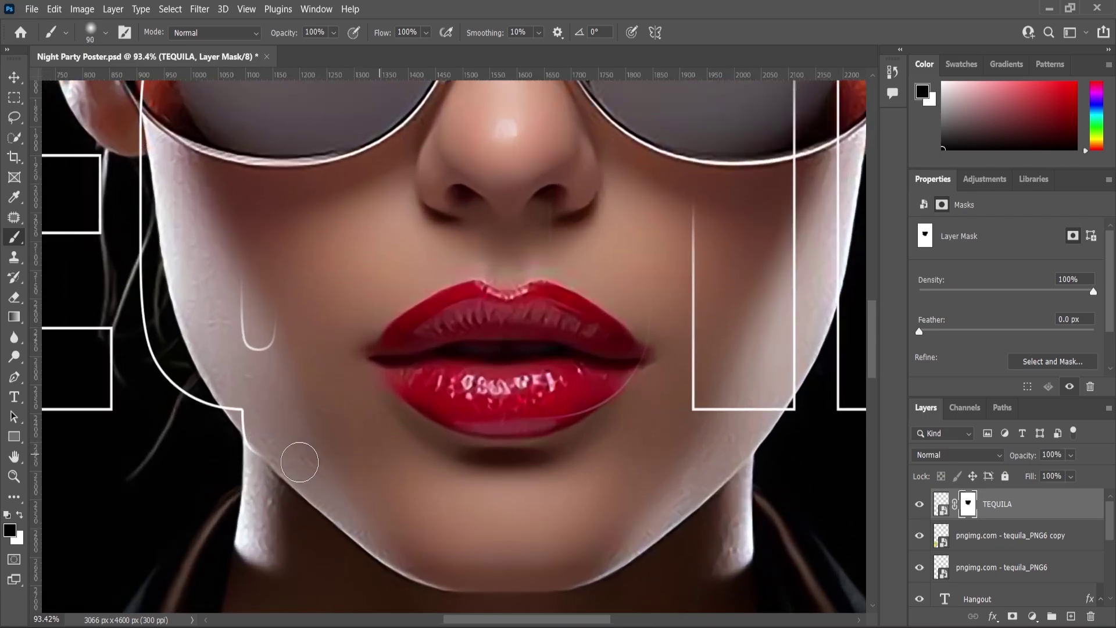
right_click(363, 361)
drag(440, 420, 530, 420)
drag(258, 332, 264, 418)
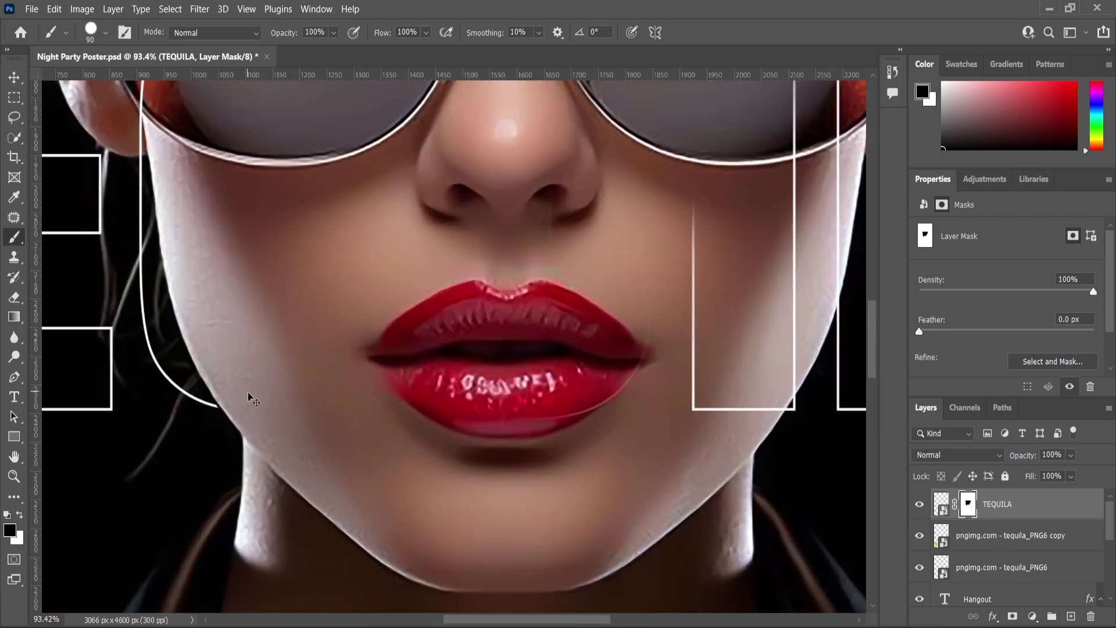
Step: With an 80 px brush, mask out the leftover Q strokes on the cheek and the E outline crossing the ear
scroll(250, 398, up, 4)
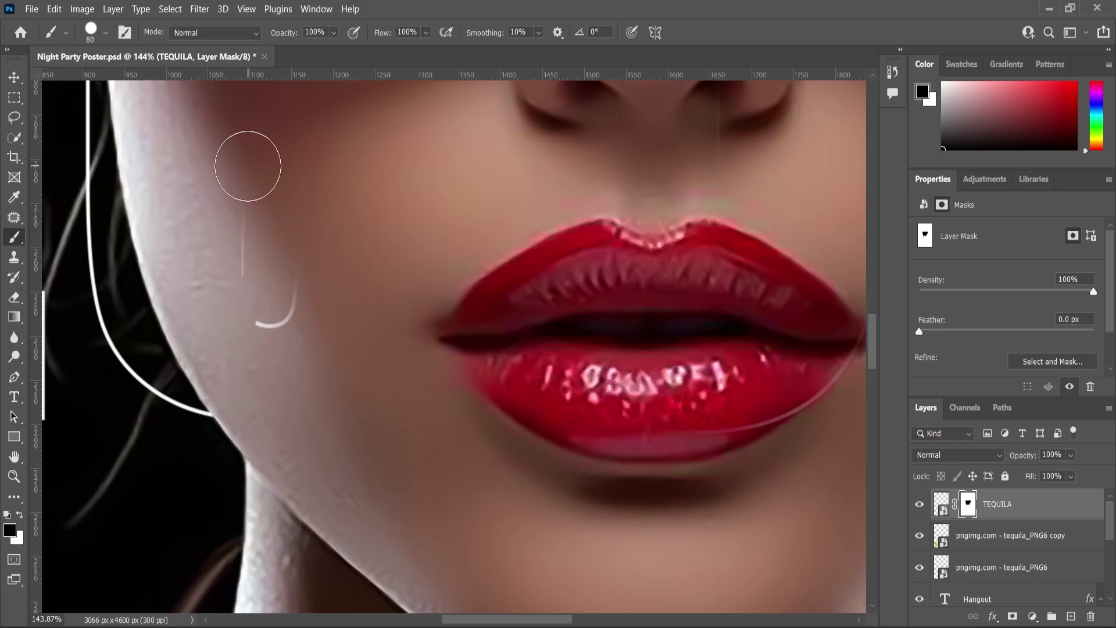
drag(247, 220, 300, 295)
scroll(333, 531, down, 7)
scroll(244, 225, up, 5)
drag(244, 225, 224, 275)
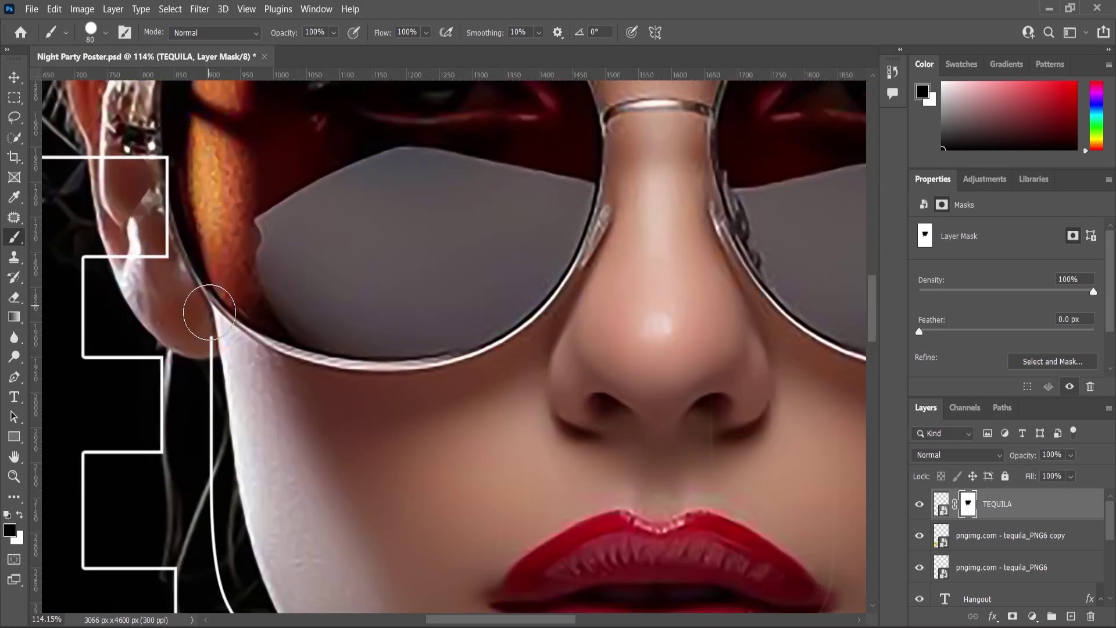
drag(212, 328, 123, 161)
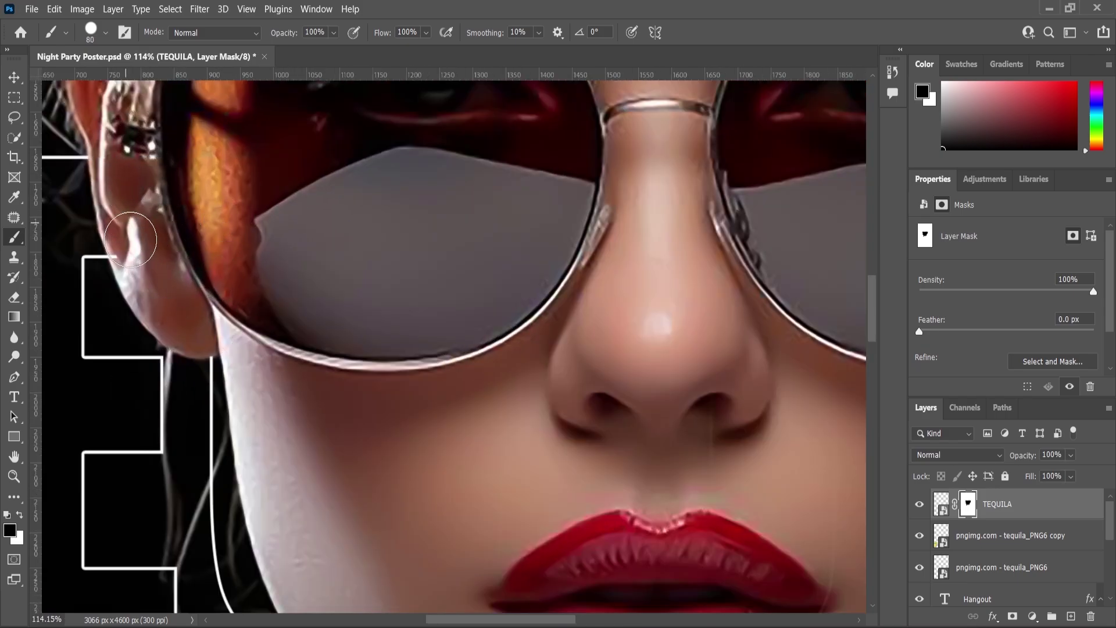
Step: Mask out the I and L outlines that overlap the opposite cheek and sunglasses lens
scroll(130, 238, down, 5)
scroll(488, 250, up, 4)
drag(488, 249, 488, 547)
drag(395, 448, 395, 540)
scroll(292, 413, down, 1)
scroll(395, 445, down, 1)
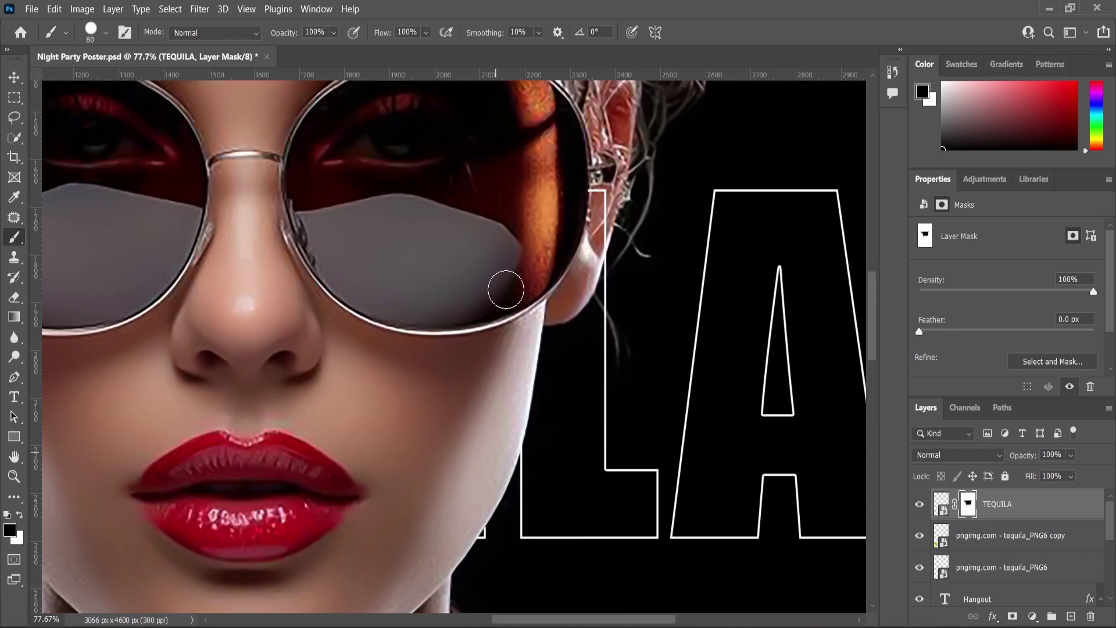
Step: Lower the opacity of the masked outline TEQUILA layer to 30%
scroll(594, 207, down, 10)
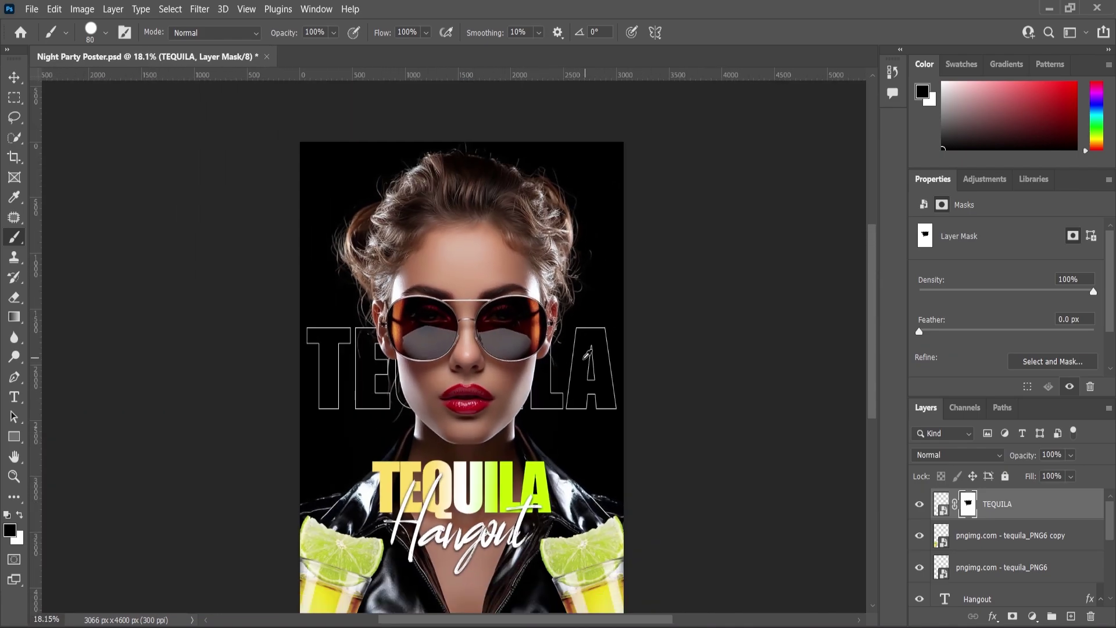
scroll(531, 399, up, 2)
scroll(531, 399, down, 2)
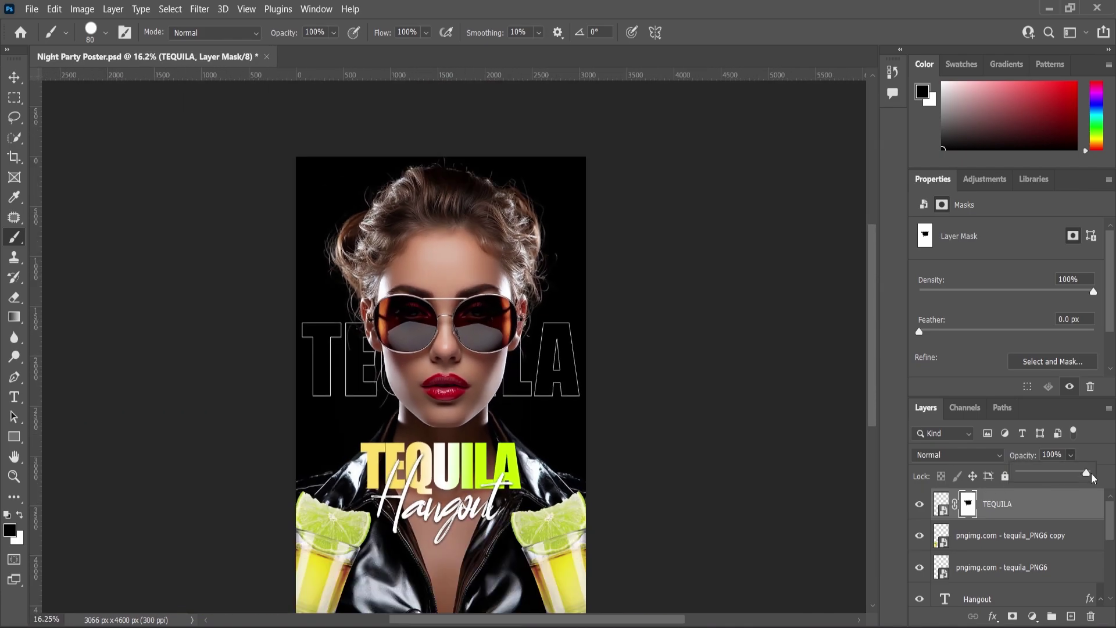
drag(1064, 484, 1048, 489)
click(14, 477)
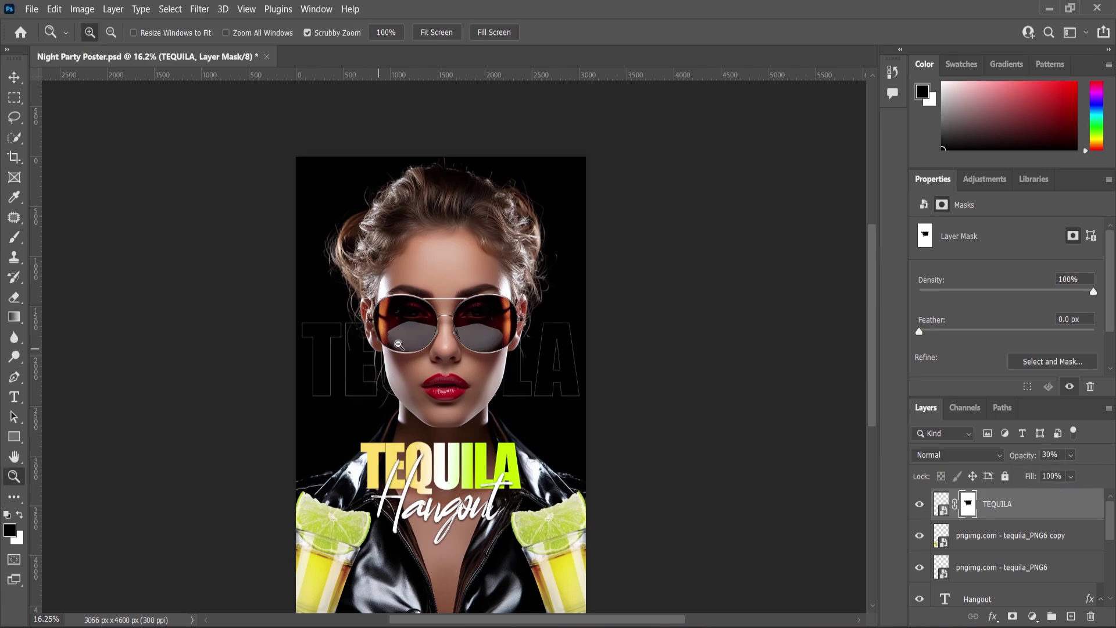
scroll(399, 341, down, 2)
scroll(479, 372, up, 3)
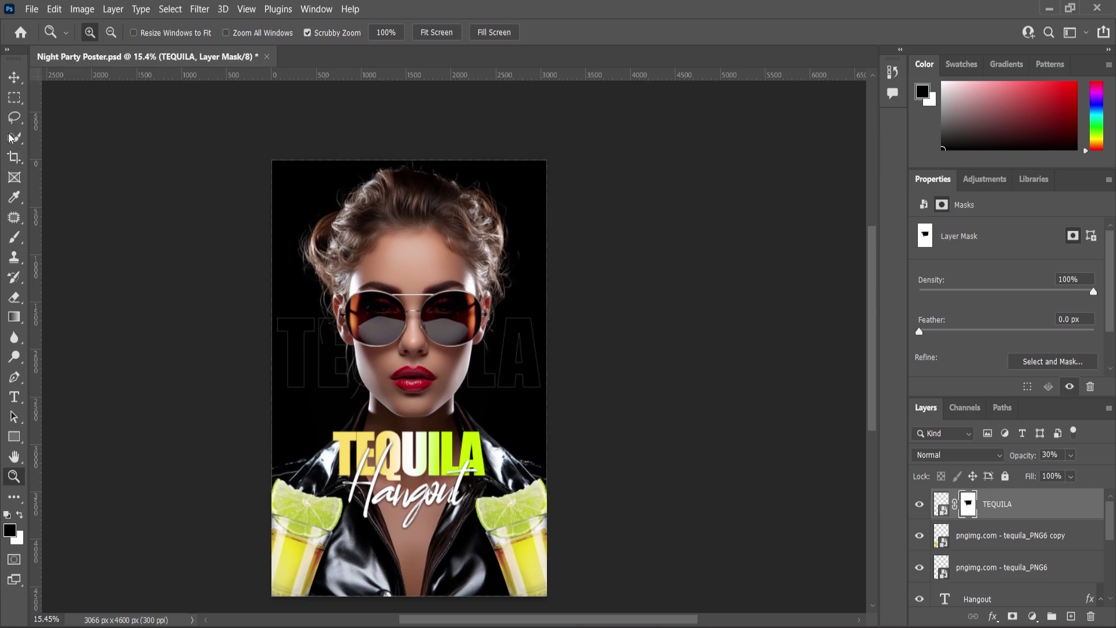
Step: Turn Auto-Select back on and lock the outlined TEQUILA layer
key(v)
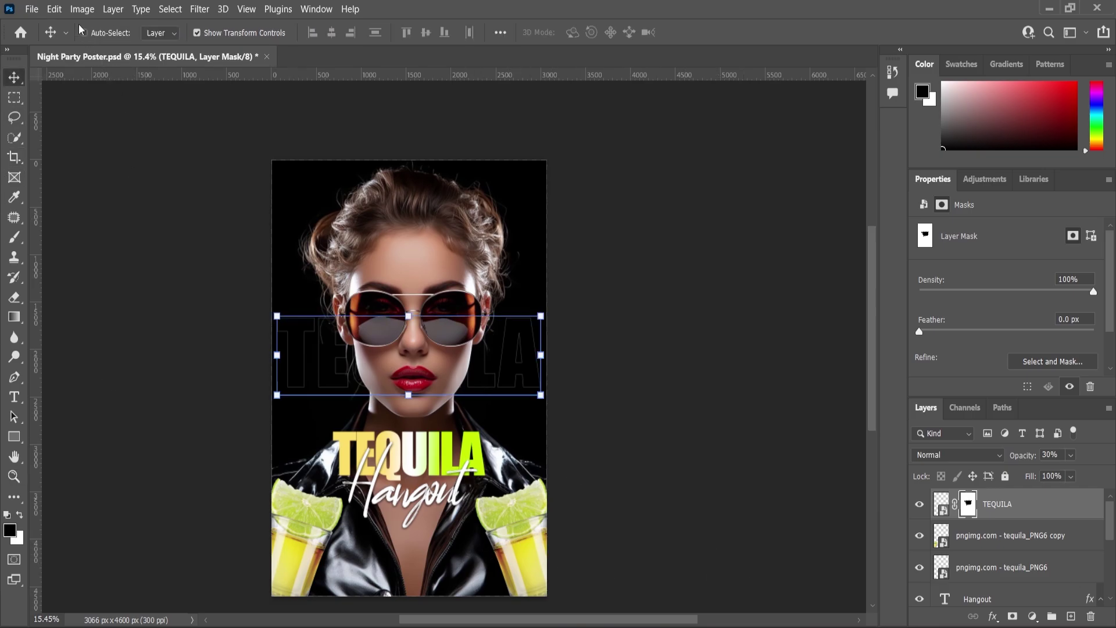
click(487, 561)
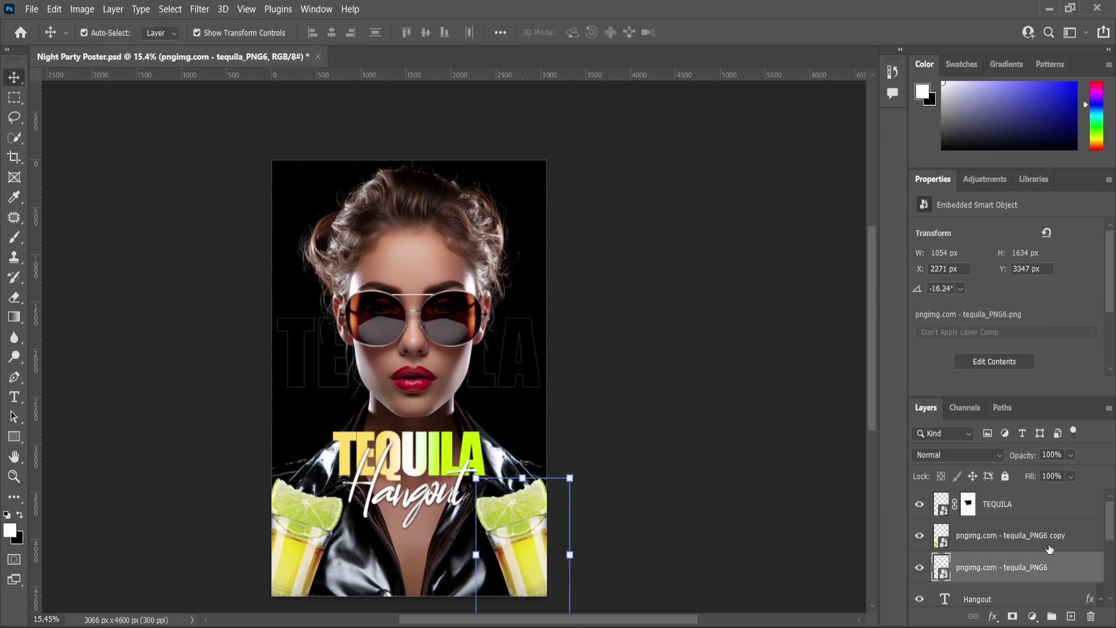
click(998, 511)
click(1004, 476)
click(456, 374)
scroll(454, 375, down, 2)
scroll(477, 490, up, 7)
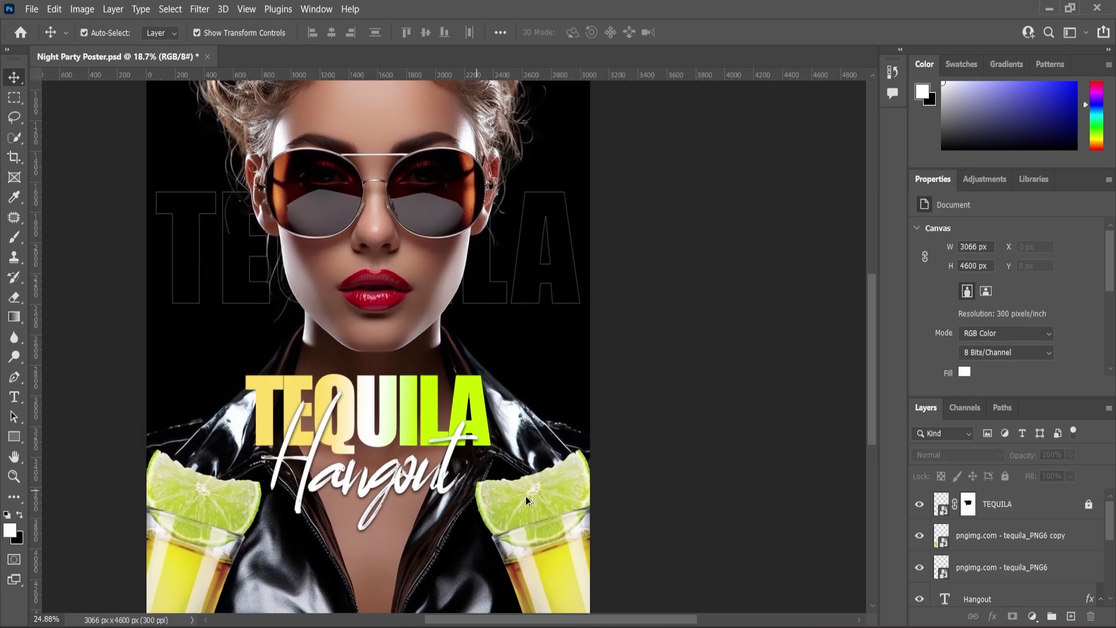
Step: Draw a rectangle about 3356 × 1464 px across the poster's lower part, directly above the copied tequila glass layer
click(525, 496)
click(994, 537)
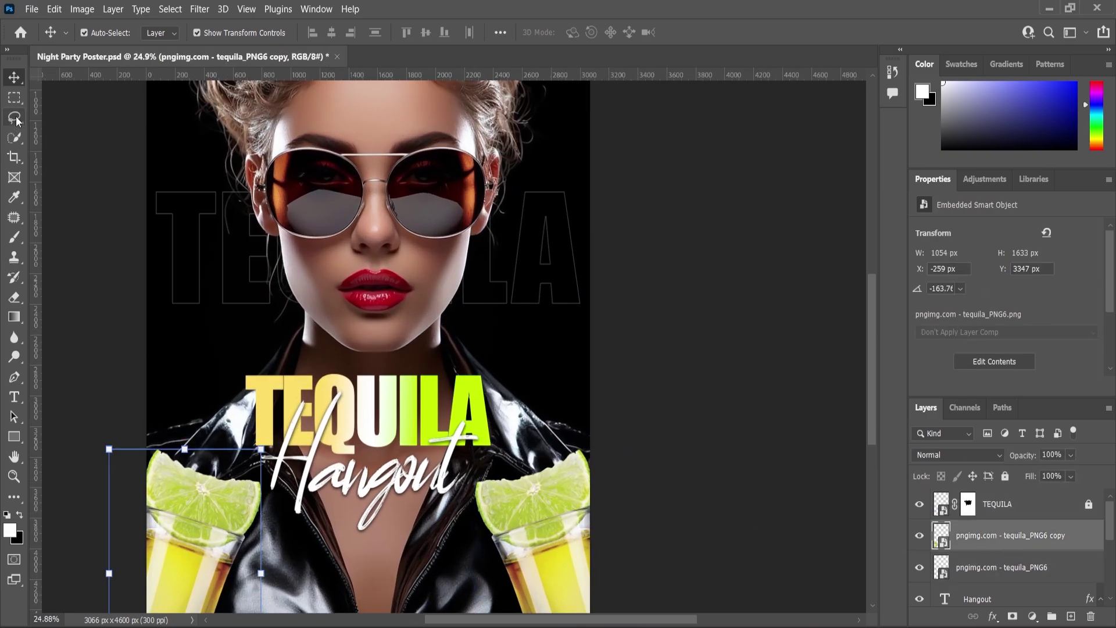
click(15, 436)
scroll(250, 483, down, 2)
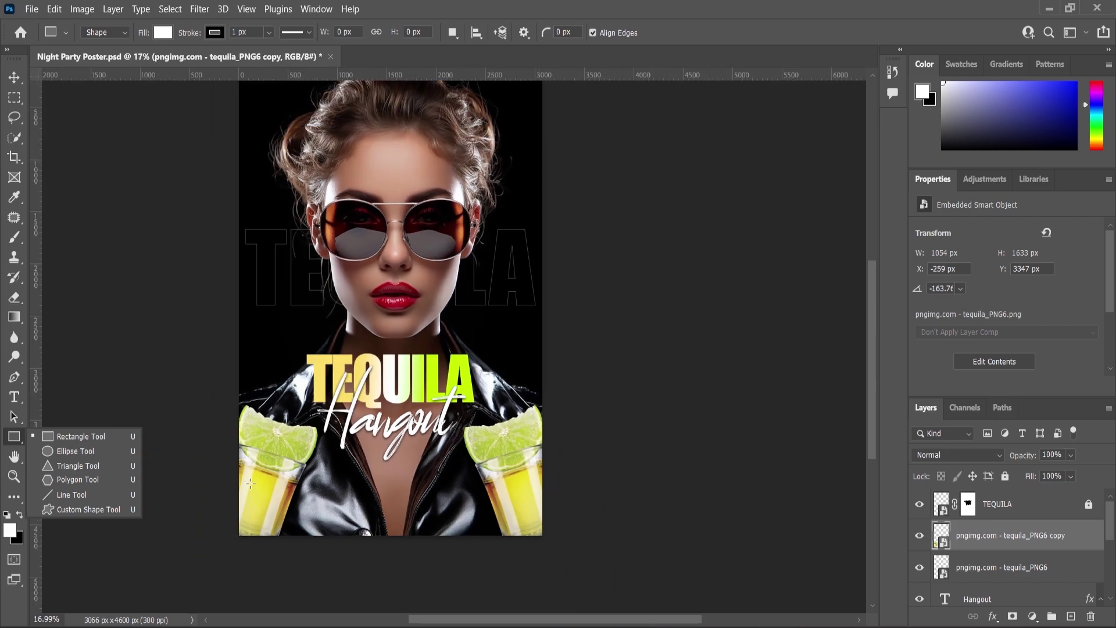
drag(224, 395, 555, 548)
Step: Fill the new rectangle with black and remove its stroke
click(962, 340)
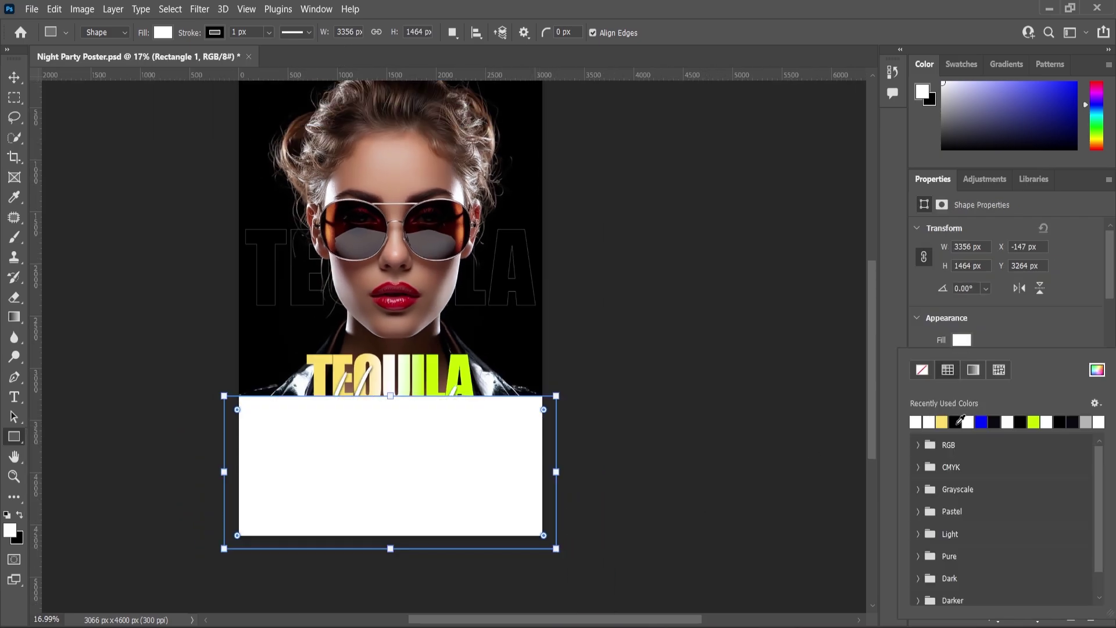
double_click(956, 421)
click(962, 363)
click(923, 379)
click(1050, 316)
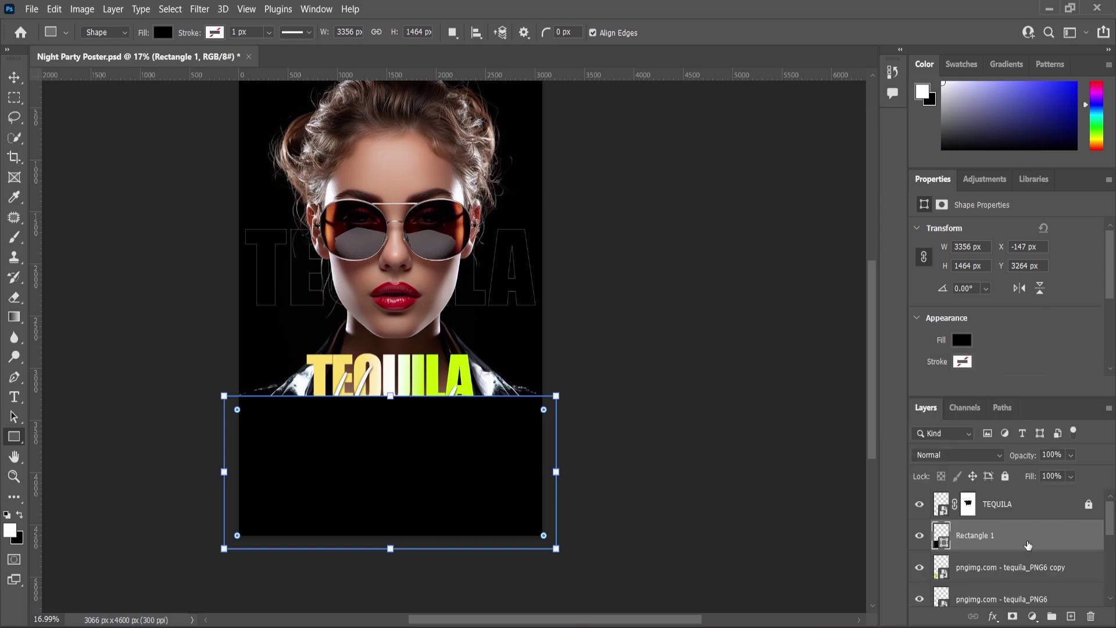
Step: Add a layer mask to the black rectangle, draw a vertical black-to-white gradient on it, and compare the poster with the layer hidden
click(1013, 616)
key(g)
key(x)
drag(386, 395, 385, 480)
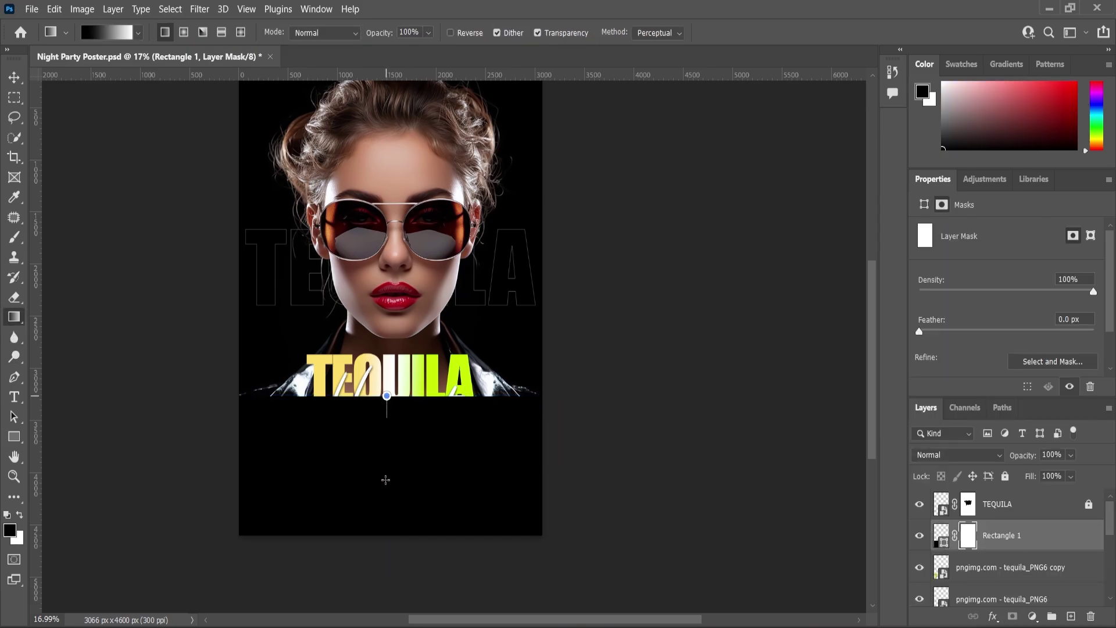
drag(377, 579, 376, 576)
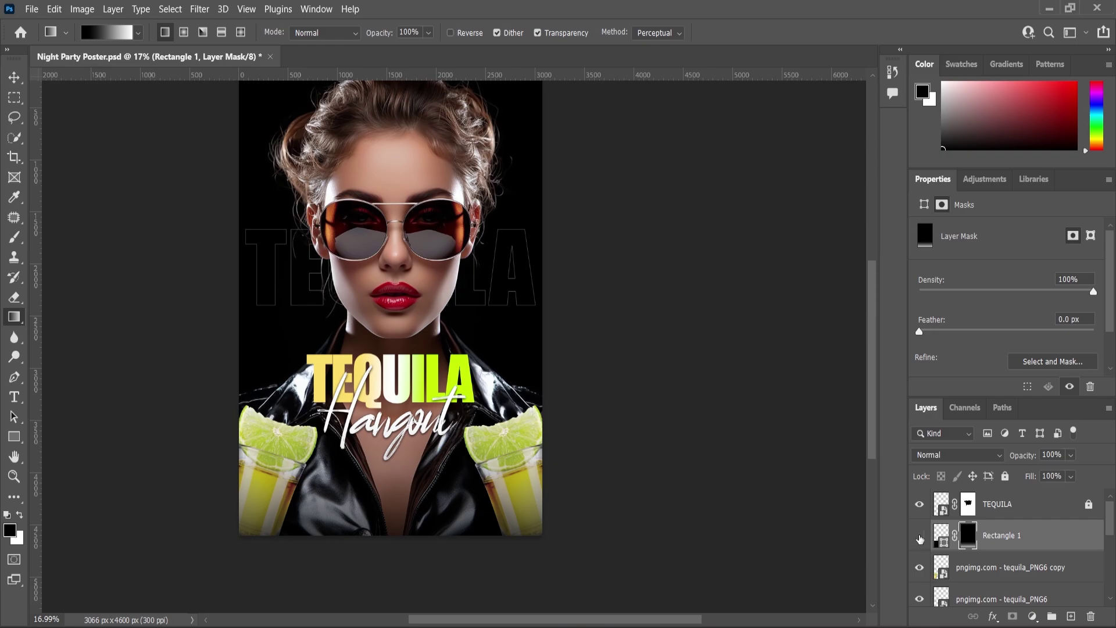
click(919, 535)
click(919, 536)
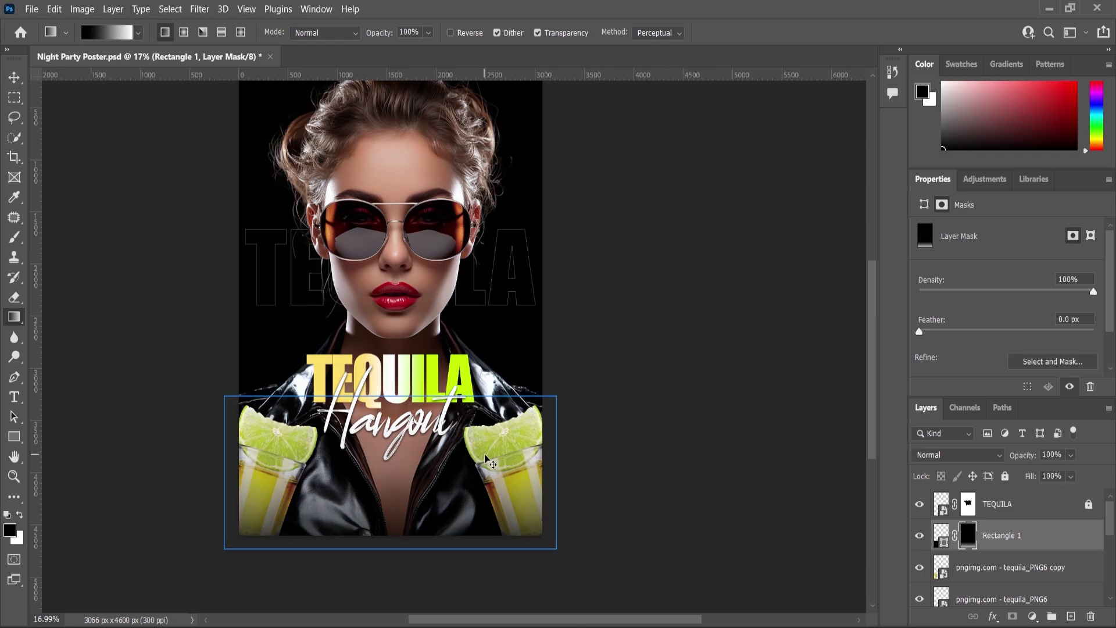
Step: Undo the mask gradient and redraw it longer, from the neck down past the poster's lower edge, checking the fade
key(ctrl+z)
drag(399, 382, 387, 504)
key(ctrl+z)
drag(392, 327, 379, 615)
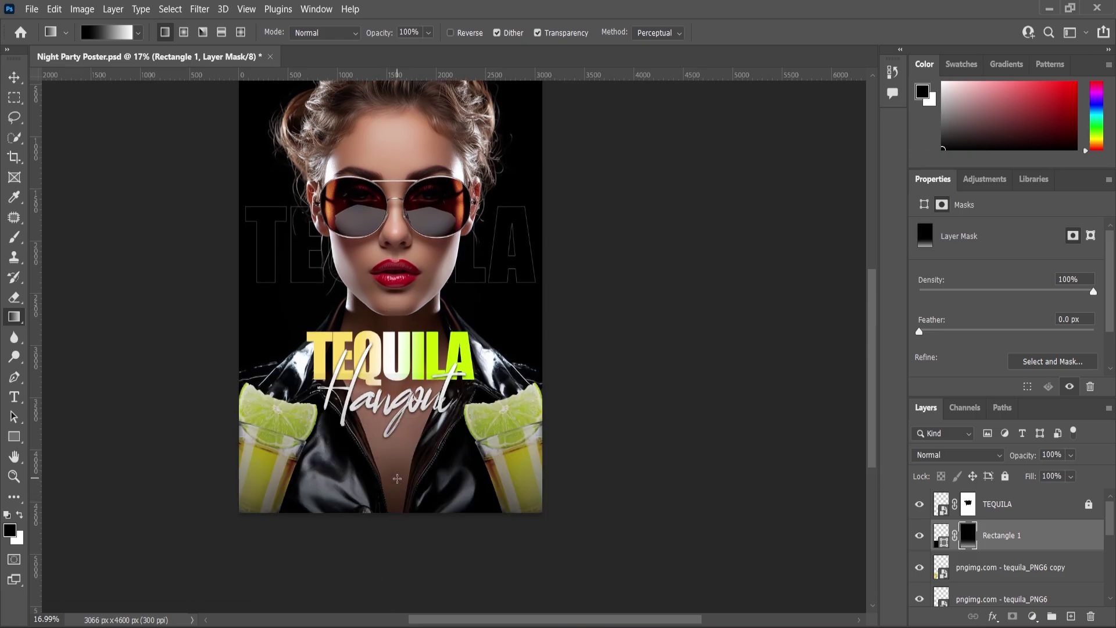
click(920, 536)
click(919, 536)
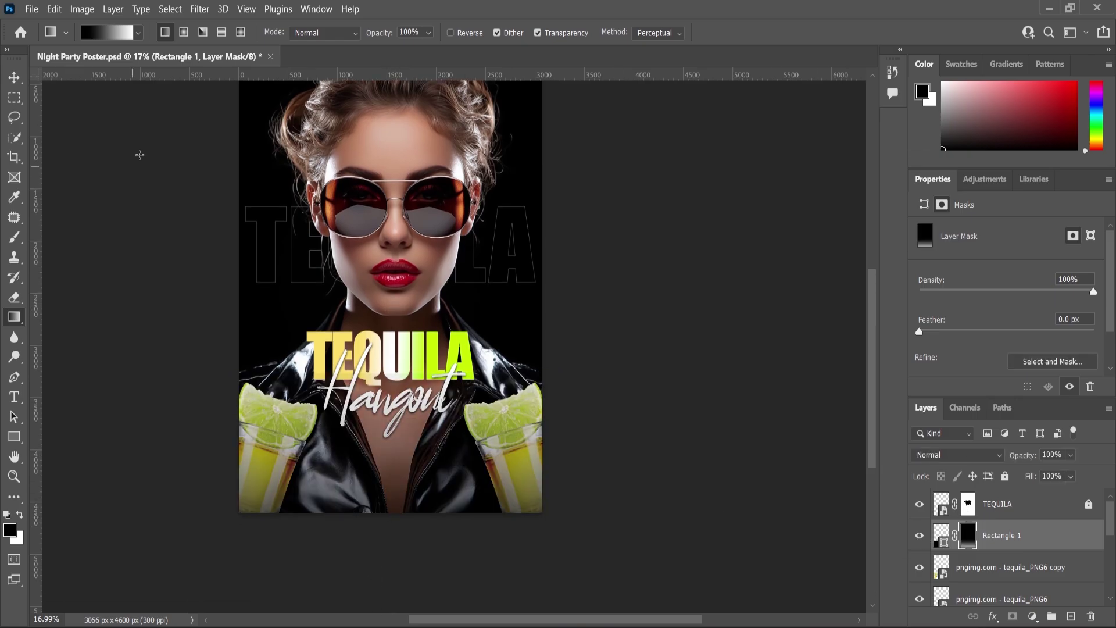
Step: Scale the masked black rectangle to about 121.13% around its center and move it up about 141 px
click(14, 77)
key(ctrl+t)
drag(552, 368, 591, 357)
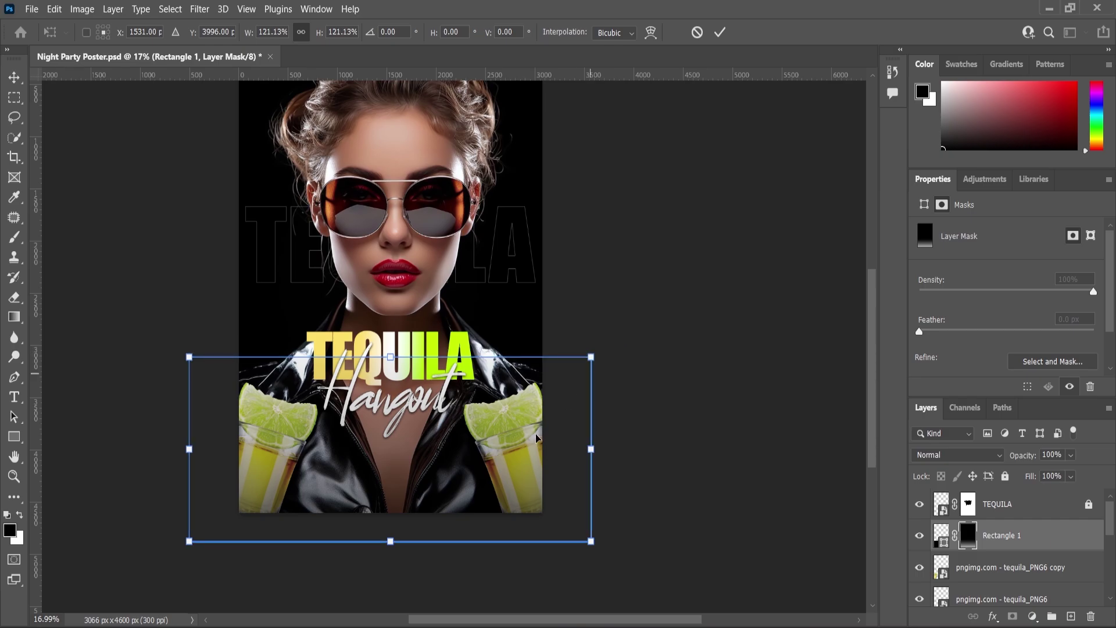
mouse_move(536, 438)
mouse_down()
mouse_move(532, 414)
mouse_move(530, 424)
mouse_up()
scroll(511, 487, up, 2)
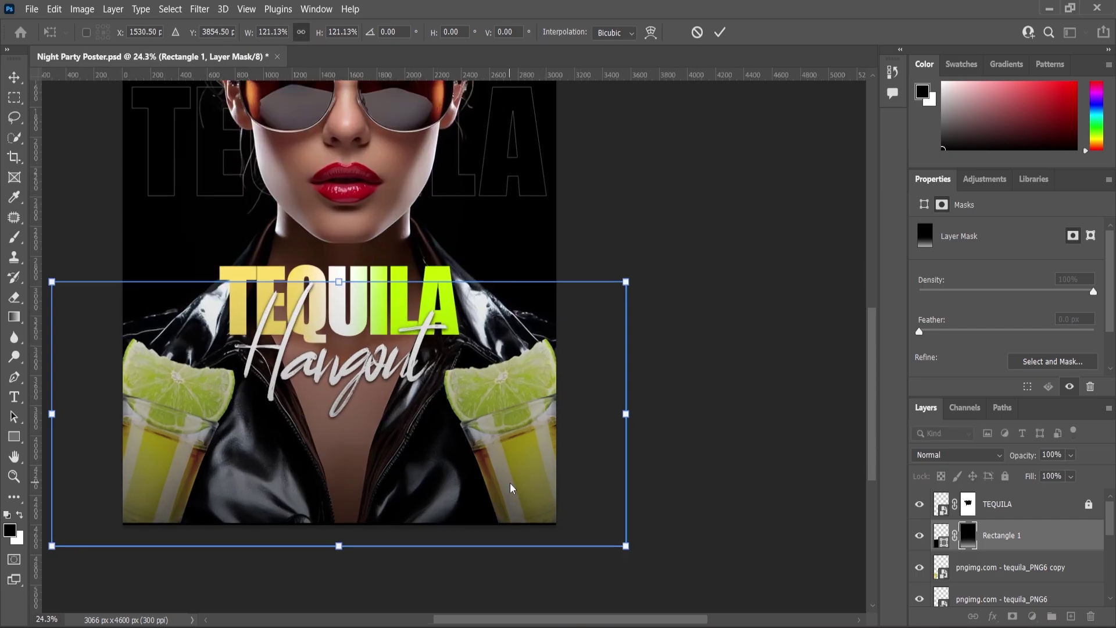
Step: Nudge the masked black rectangle down about 21 px, apply the transform, and compare the poster with the layer hidden
key(alt+space)
key(Down)
key(Down)
click(527, 494)
key(Down)
key(Down)
key(Down)
key(Down)
key(Down)
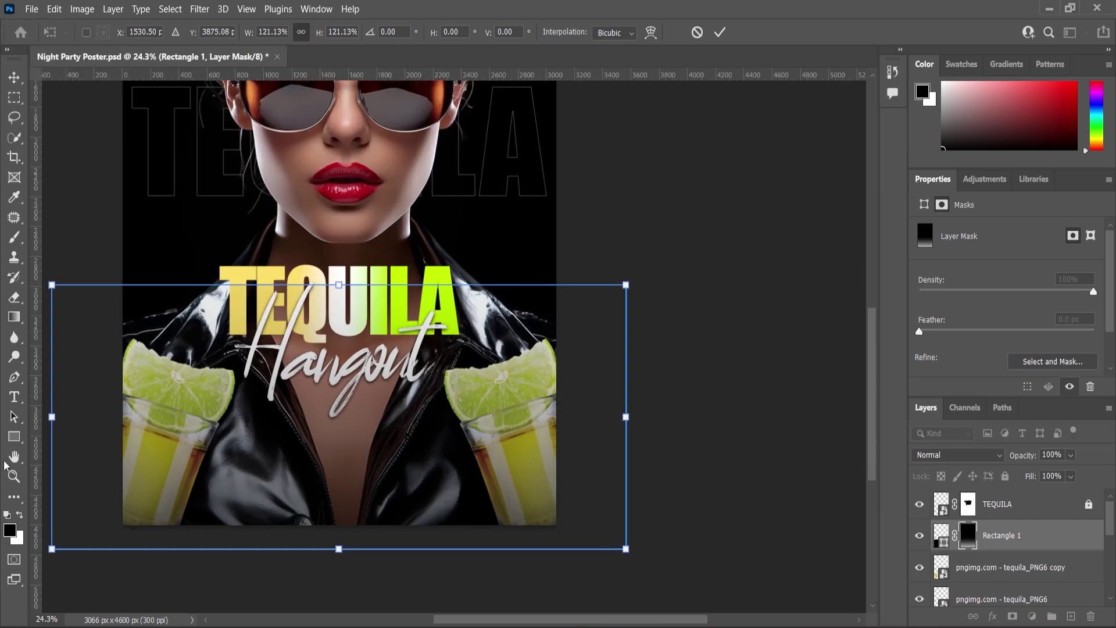
click(14, 476)
click(919, 534)
click(919, 535)
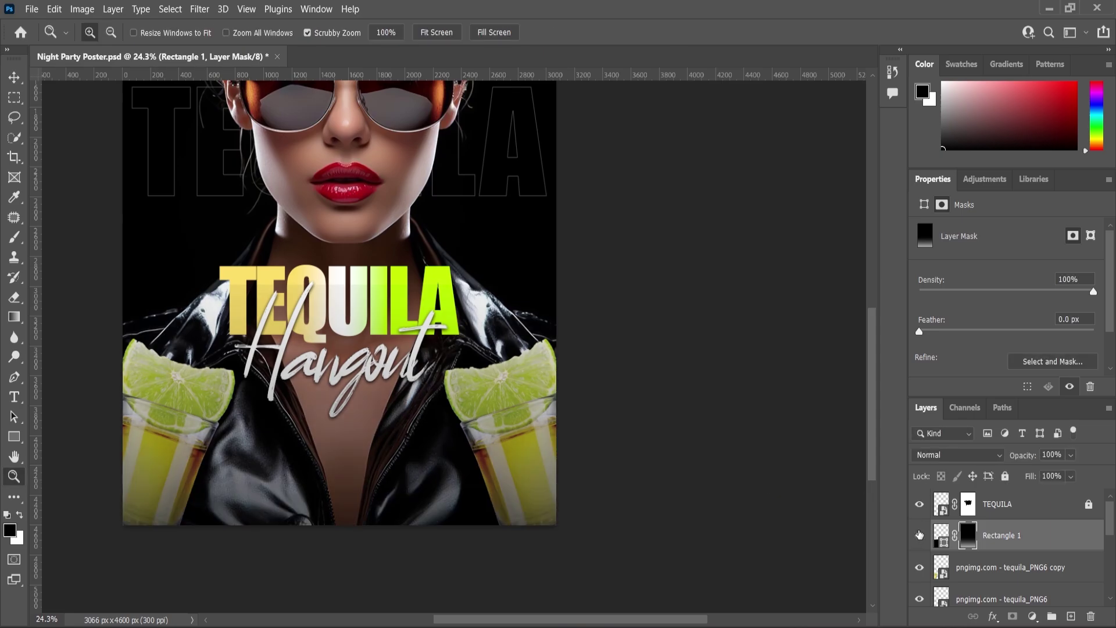
Step: Switch to the Content note in Notepad, copy the line "MUSIC BY:", and return to the poster
scroll(590, 361, down, 2)
key(ctrl+0)
mouse_move(815, 625)
click(815, 570)
drag(217, 224, 150, 228)
key(ctrl+c)
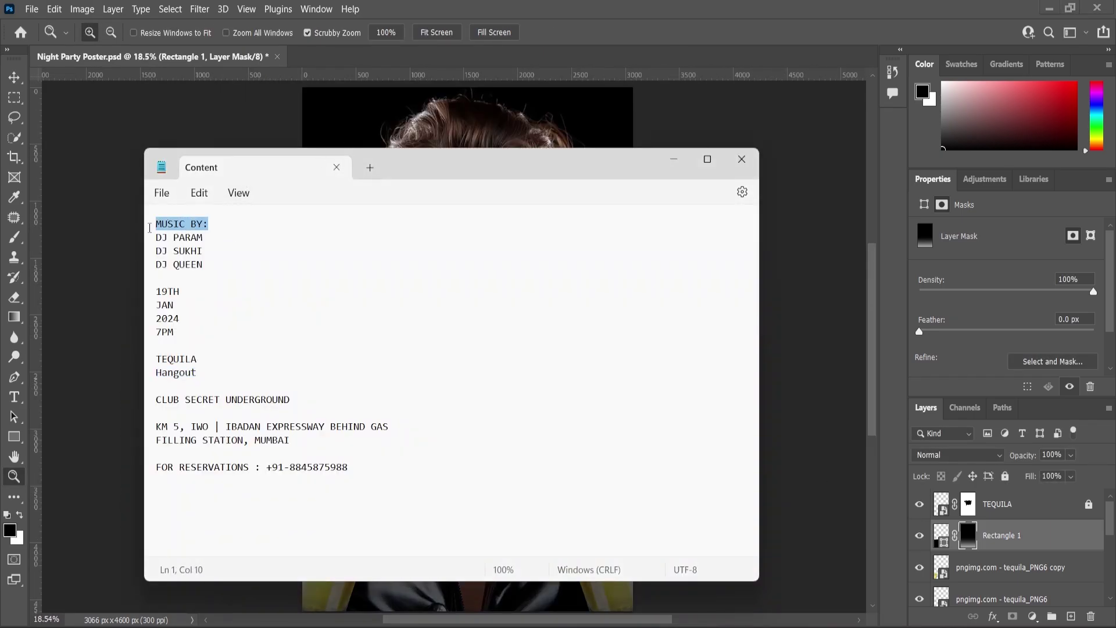
click(671, 163)
Step: Paste "MUSIC BY:" as a new text layer near the poster's upper-left corner
scroll(310, 129, up, 5)
scroll(339, 150, up, 2)
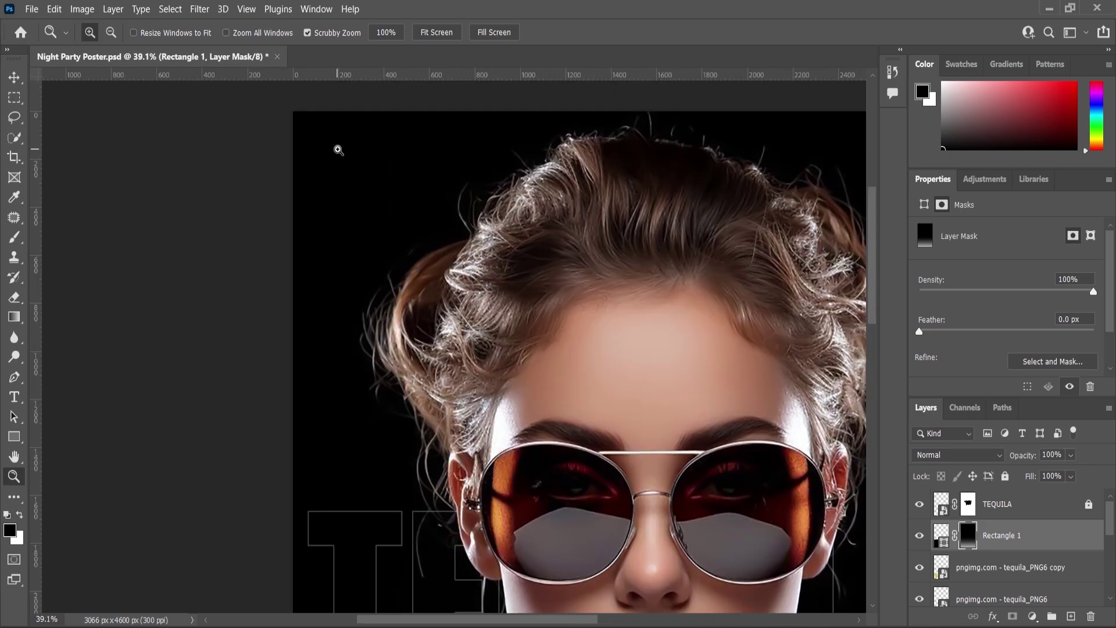
key(t)
click(343, 215)
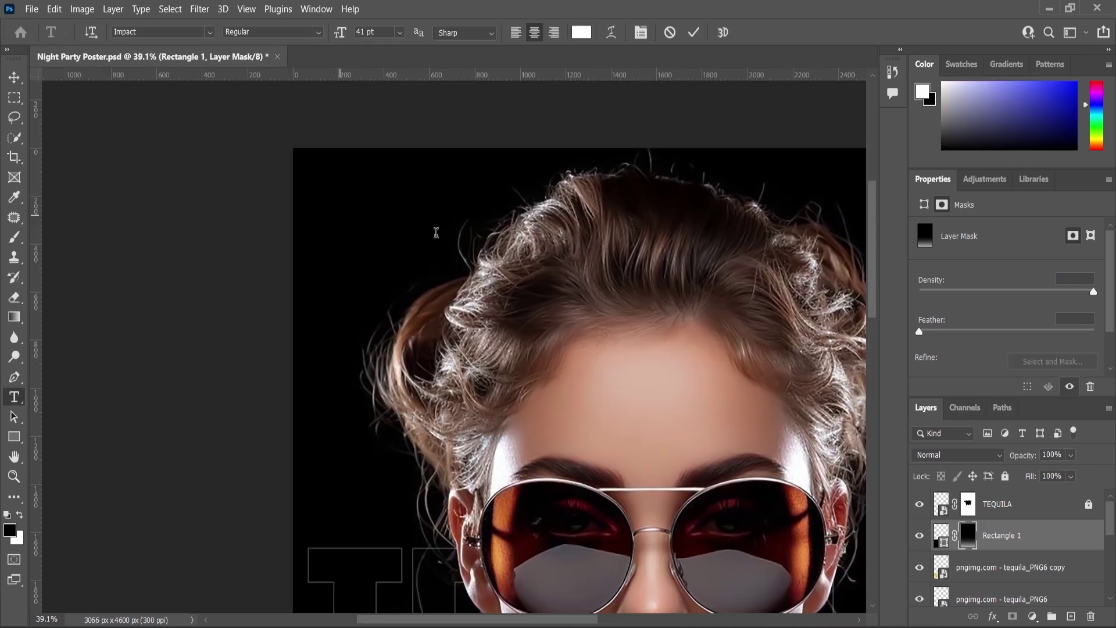
key(ctrl+v)
Step: Change the whole "MUSIC BY:" text to the Poppins Medium font and commit it
key(ctrl+a)
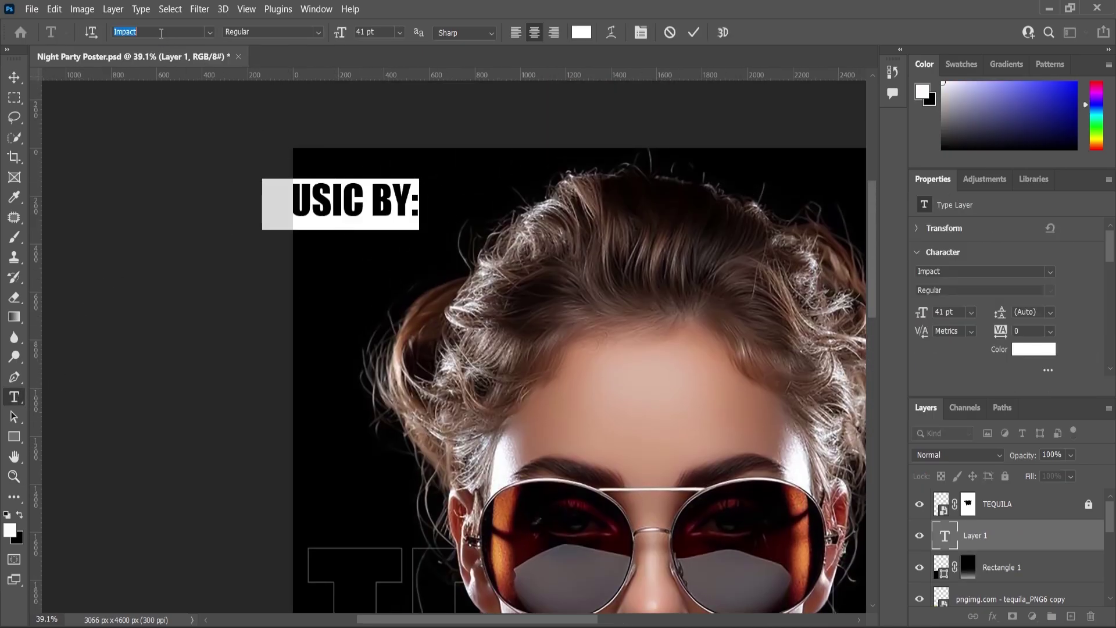
text(Poppins)
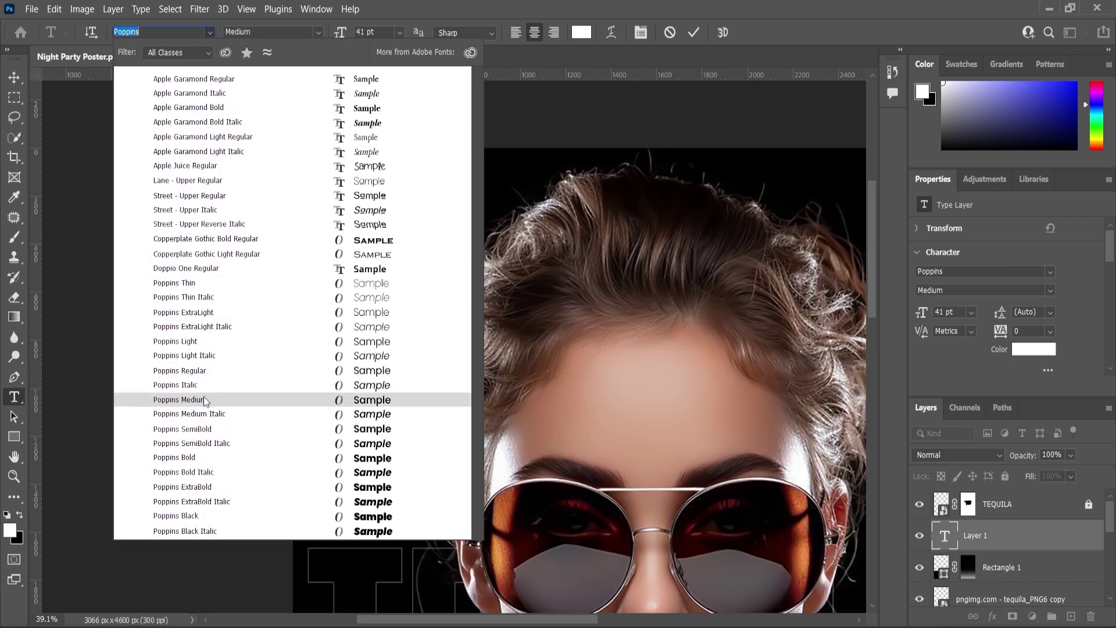
click(205, 400)
click(12, 78)
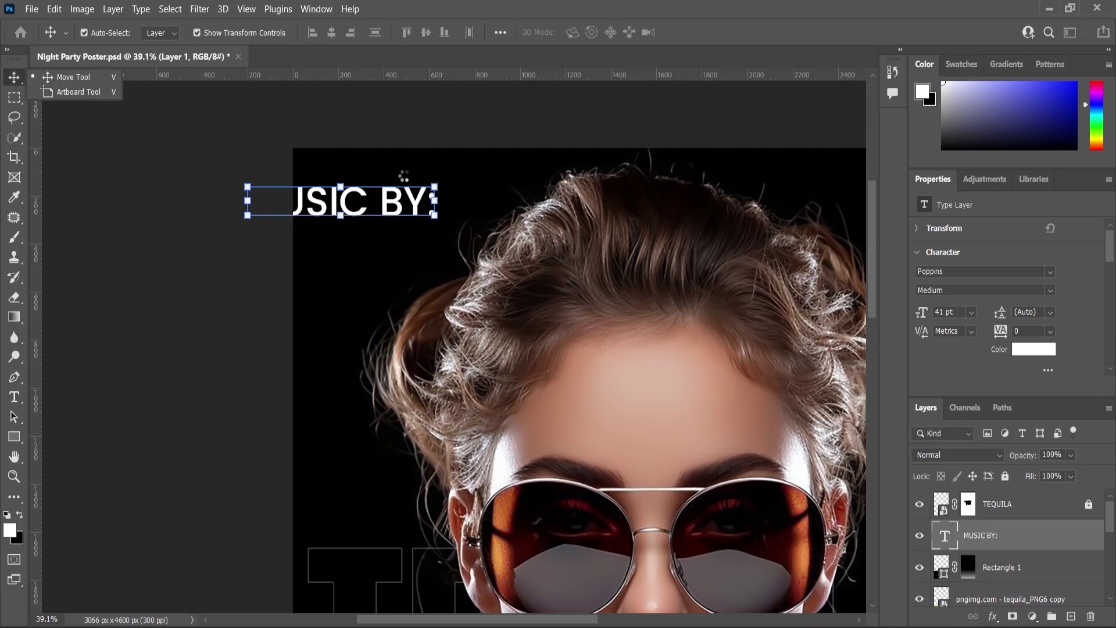
Step: Scale the "MUSIC BY:" text down to 15.77 pt and place it inside the poster's upper-left corner
drag(436, 187, 383, 194)
click(15, 78)
scroll(351, 200, up, 2)
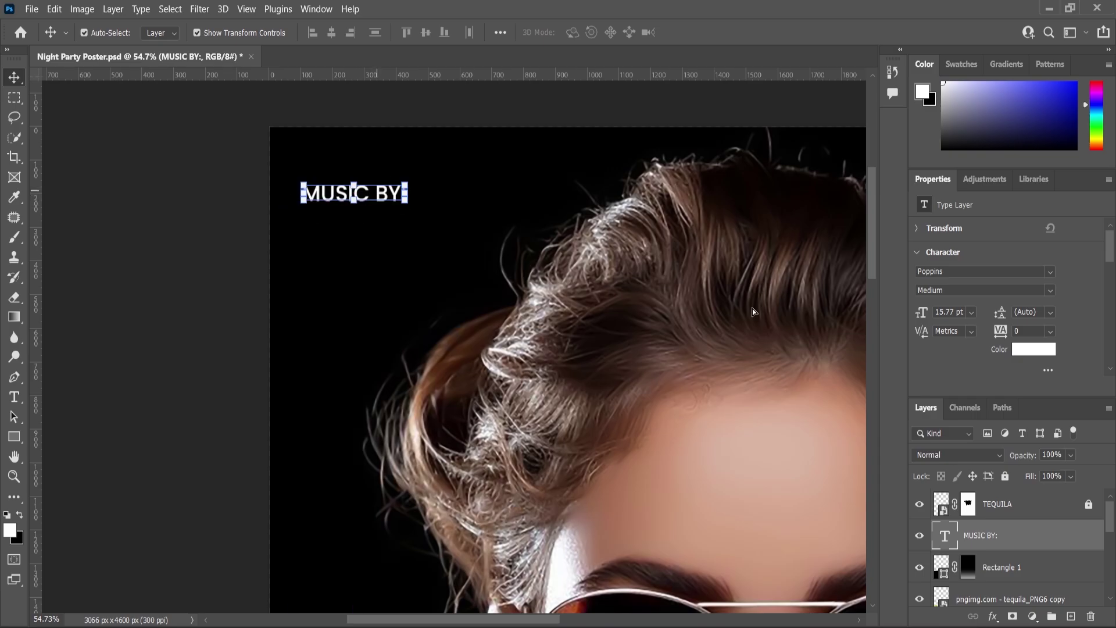
Step: Duplicate the "MUSIC BY:" text layer and place the copy directly below the original line
key(ctrl+j)
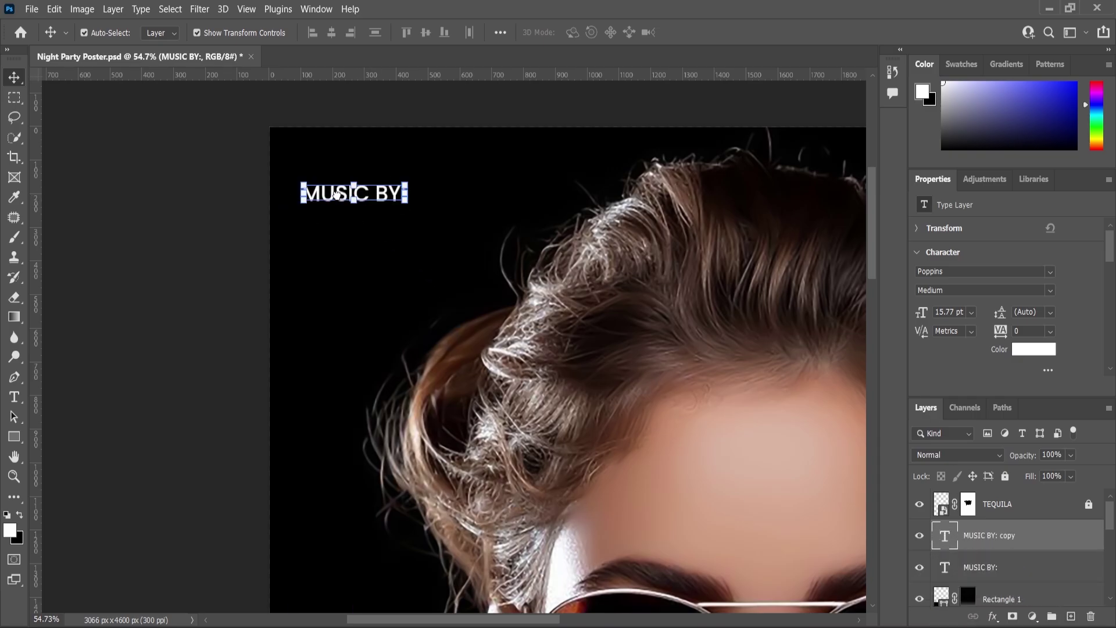
scroll(335, 196, up, 4)
scroll(320, 201, up, 2)
drag(343, 181, 344, 238)
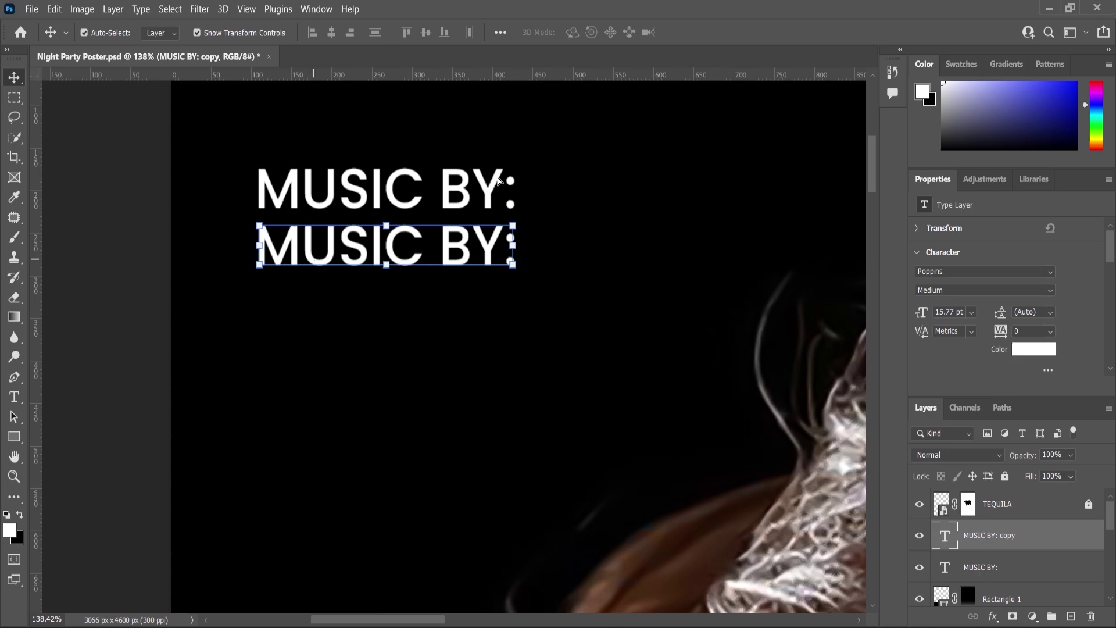
Step: Scale the upper "MUSIC BY:" line down to 12.27 pt and align its left edge with the copy below
click(505, 184)
key(ctrl+t)
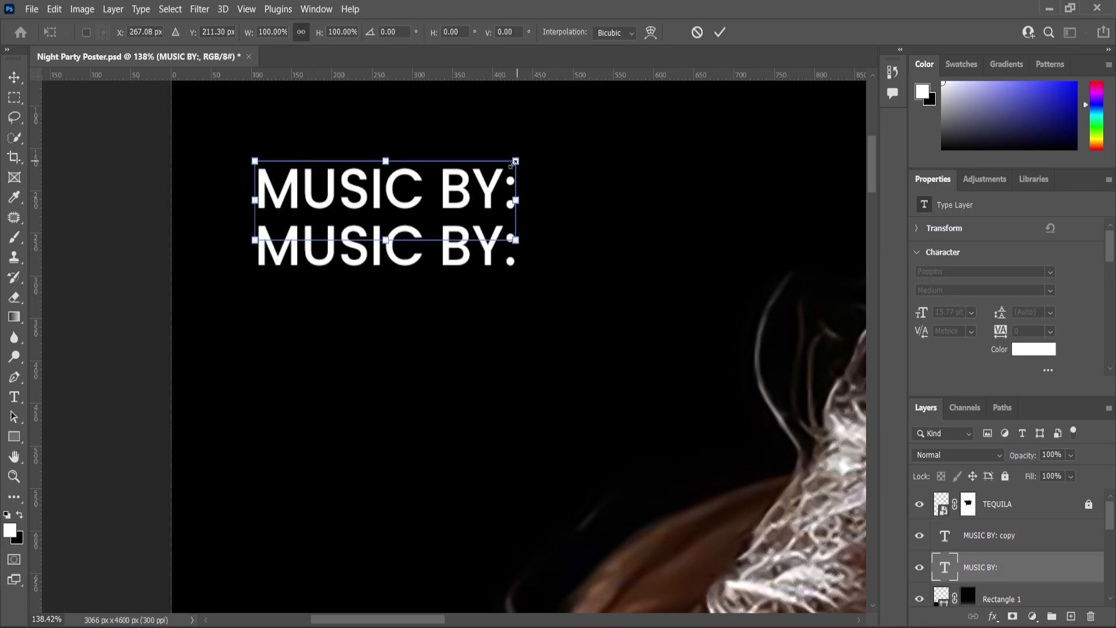
drag(512, 165, 492, 187)
click(11, 79)
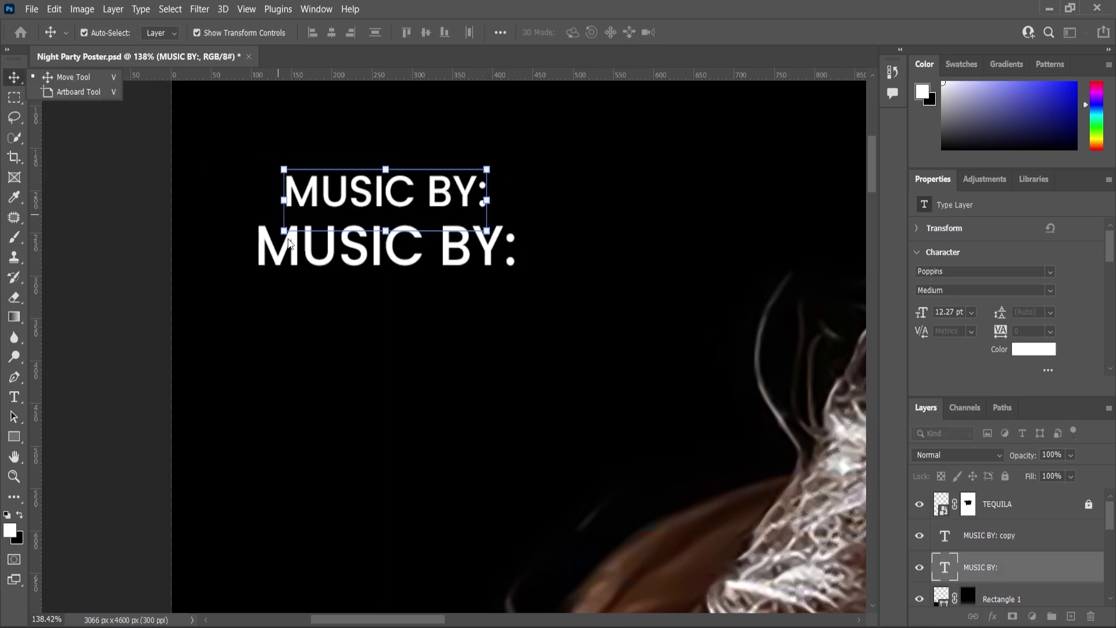
shift+click(297, 252)
click(312, 33)
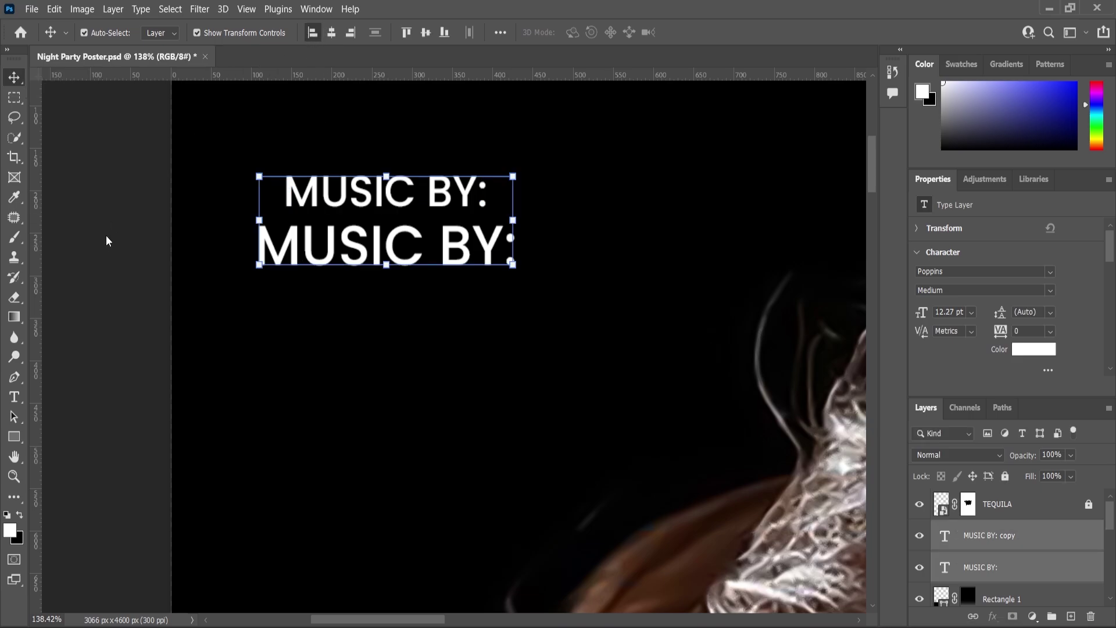
Step: Change the lower "MUSIC BY:" copy to the Poppins SemiBold style and commit the text
click(282, 276)
click(314, 261)
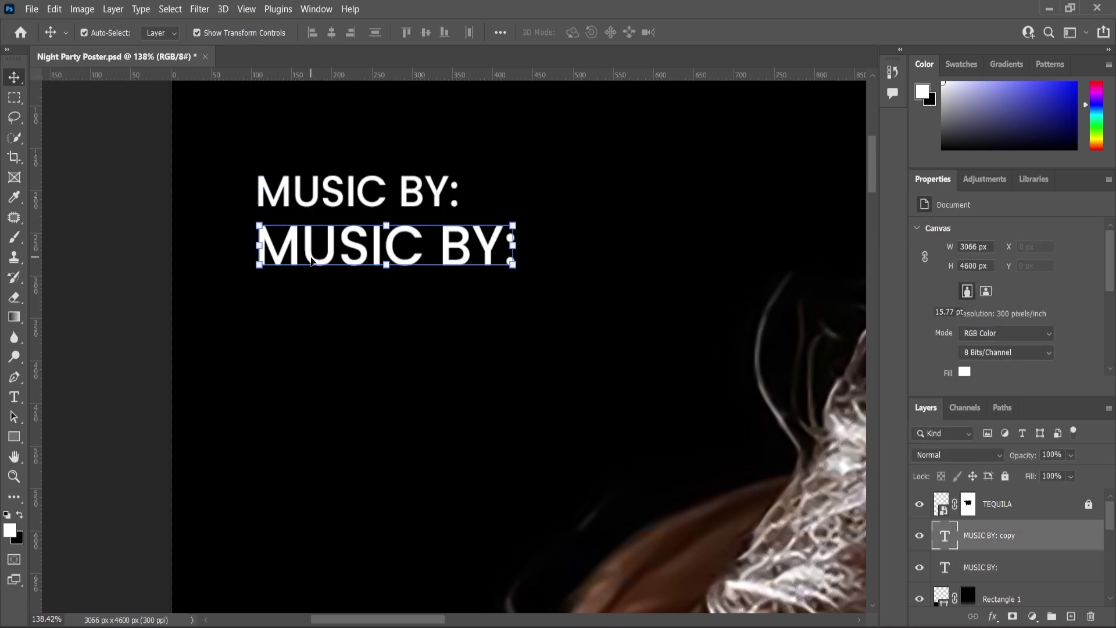
double_click(312, 260)
click(319, 32)
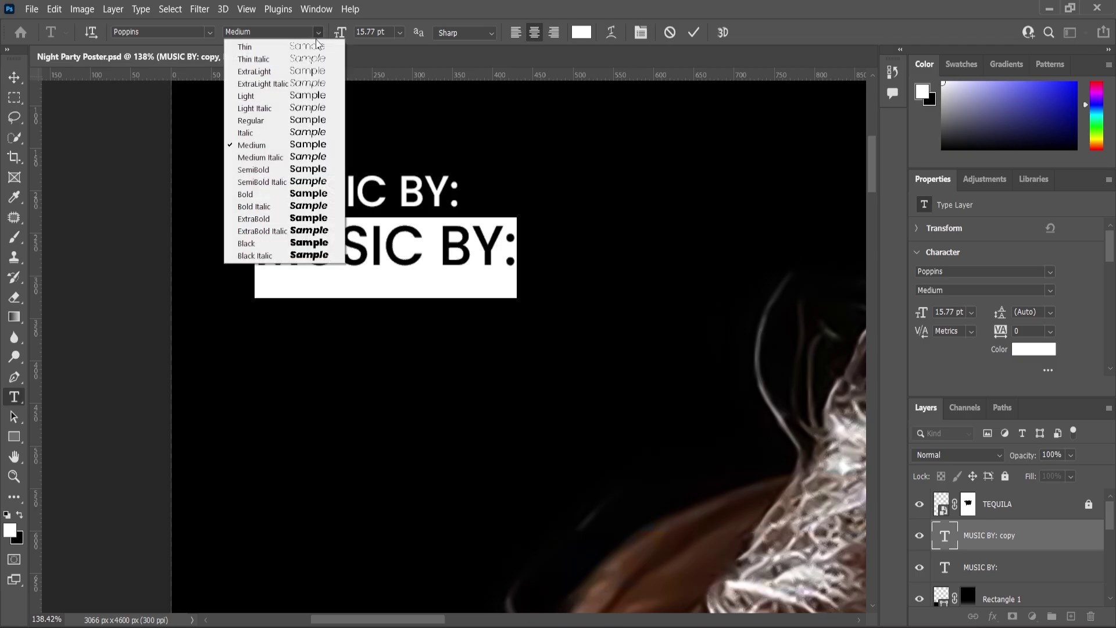
click(256, 167)
click(573, 179)
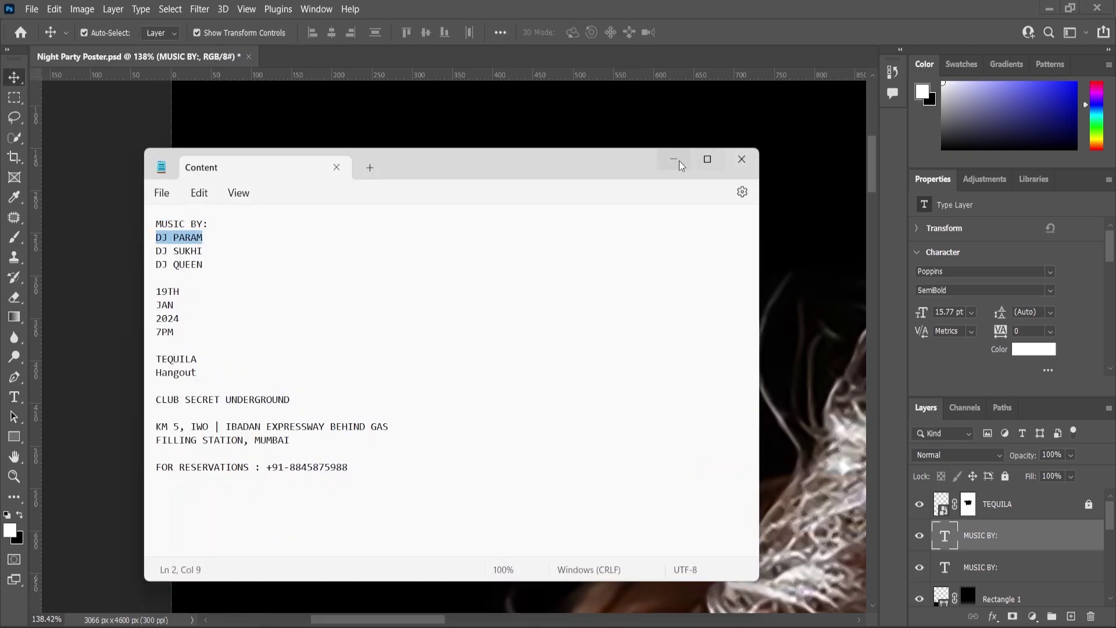
Step: Replace the lower "MUSIC BY:" copy with the first DJ's name from the Content note and commit the text
click(674, 160)
double_click(292, 251)
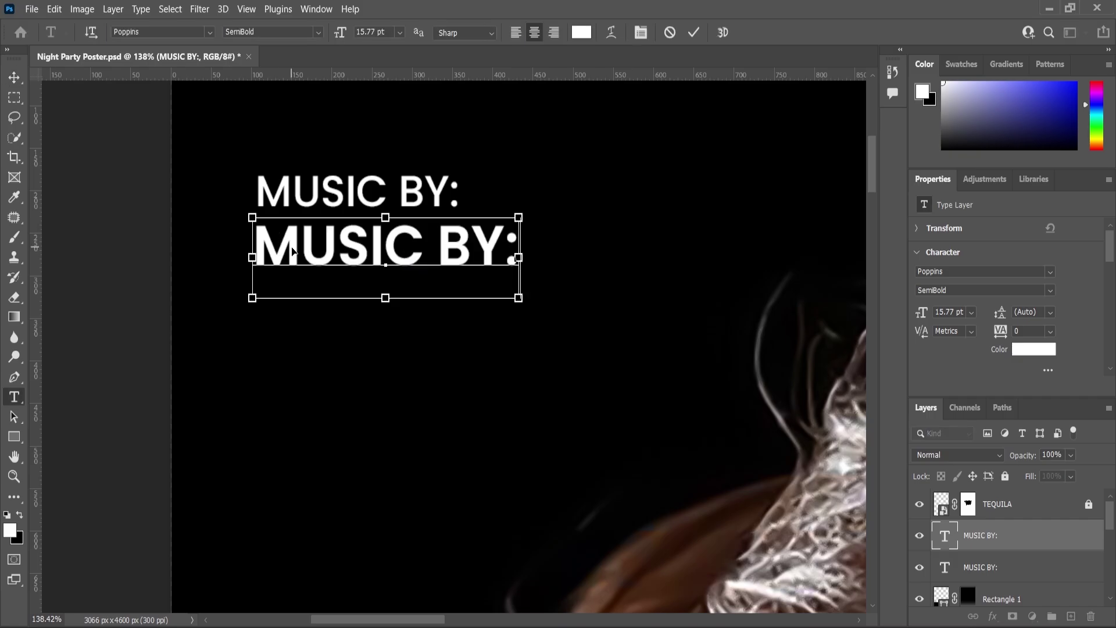
key(ctrl+a)
key(ctrl+v)
click(844, 625)
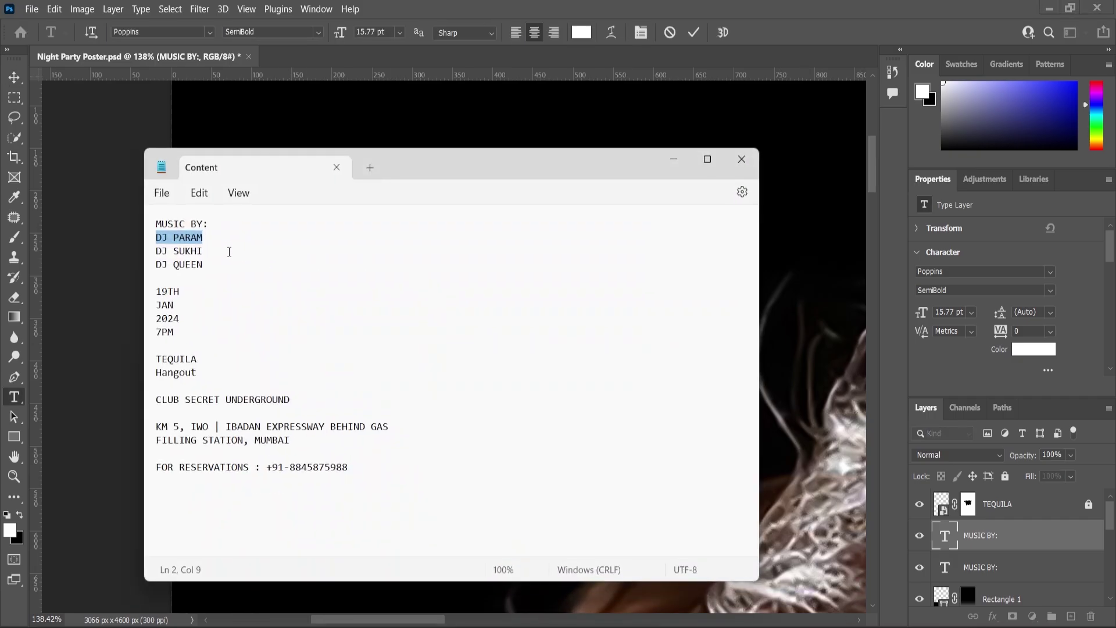
click(142, 273)
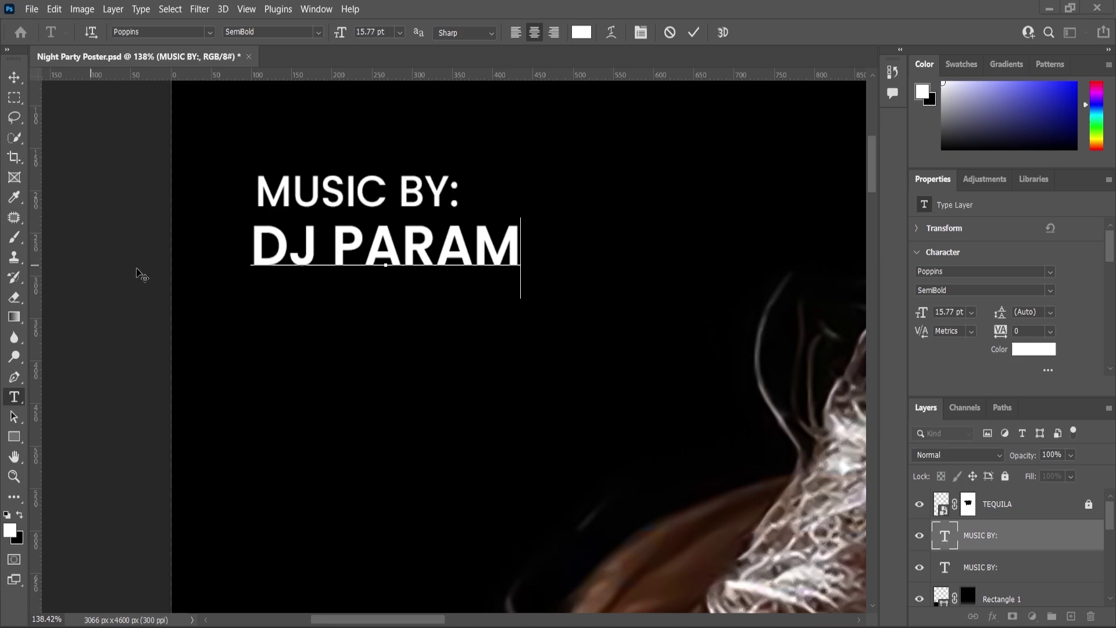
click(15, 77)
Step: Duplicate the first DJ name line, place the copy directly below it, and replace its text with the second DJ's name
key(ctrl+j)
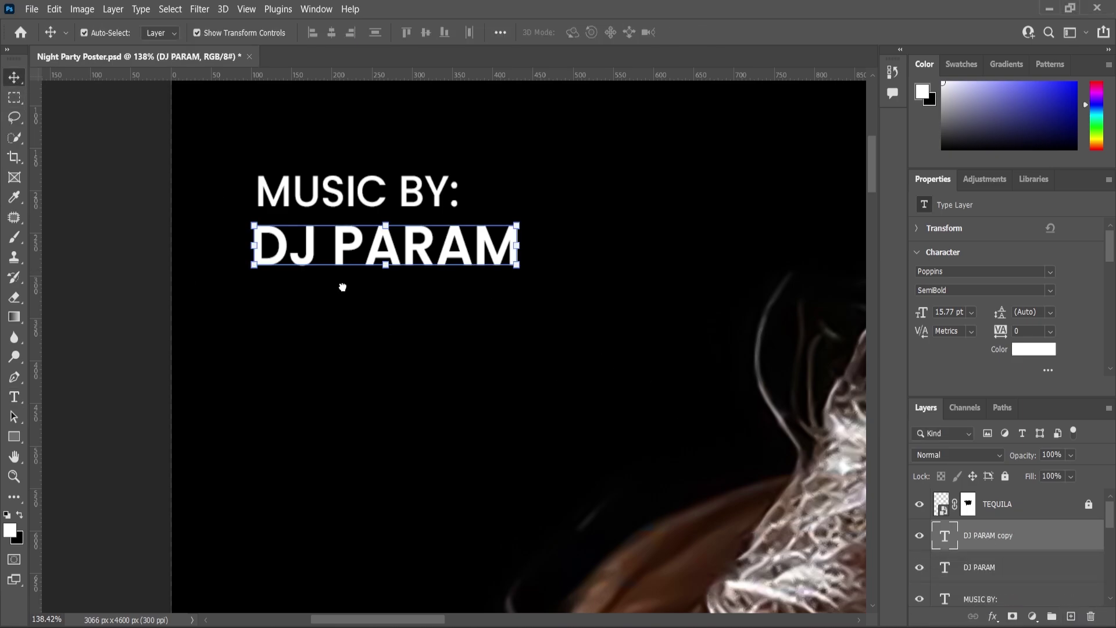
drag(341, 241, 339, 298)
double_click(338, 297)
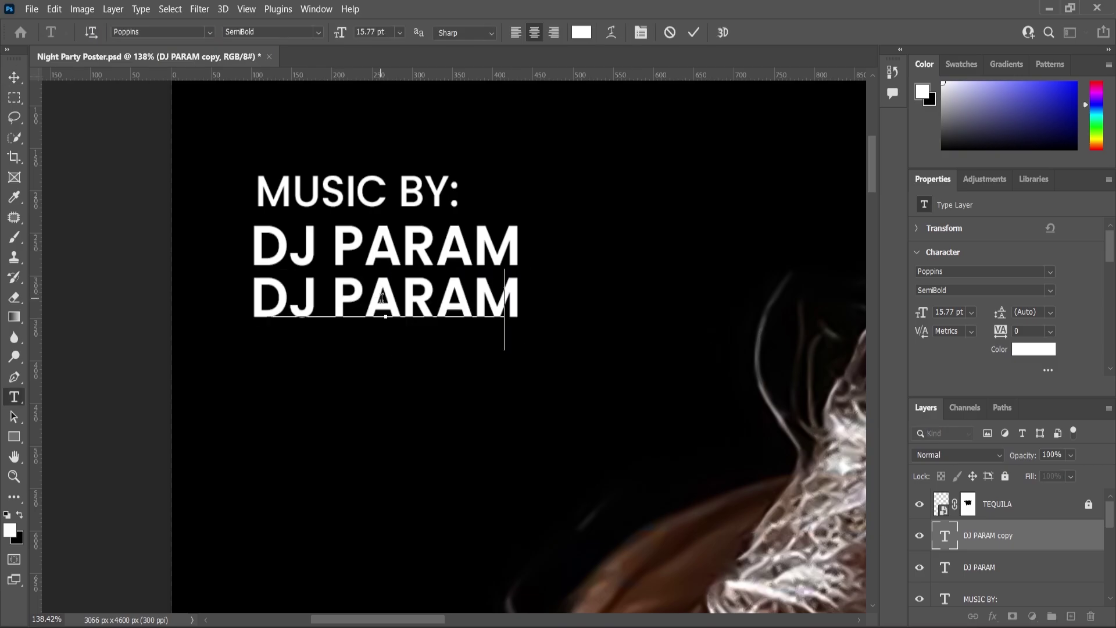
text(DJ SUKHI)
Step: Switch to the Content note in Notepad, copy the third DJ's name, and return to the poster
key(alt+Tab)
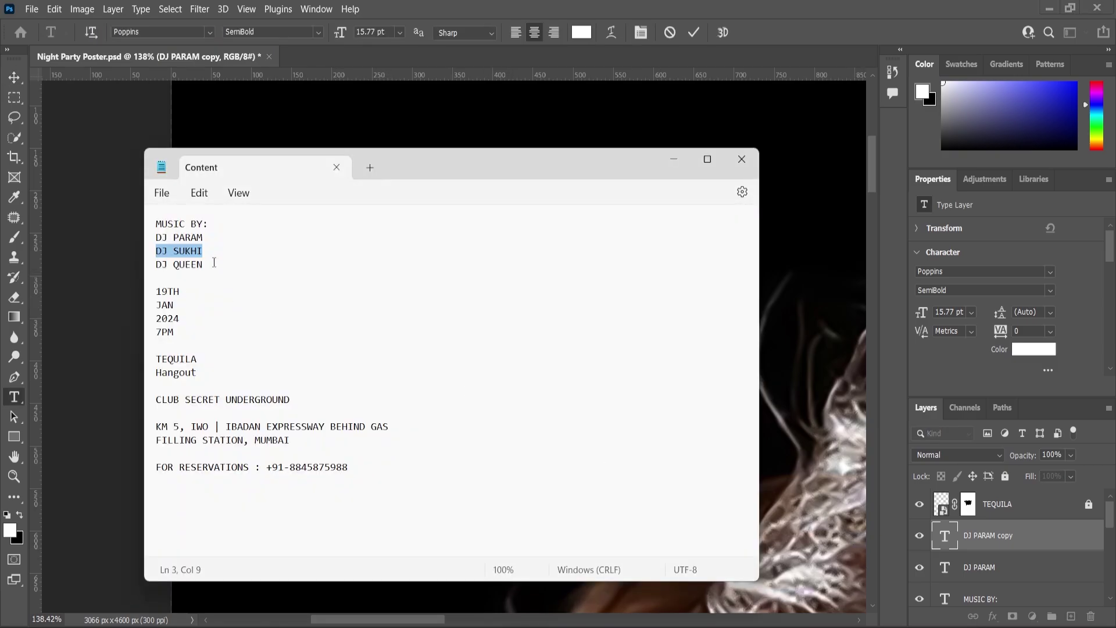
drag(214, 263, 153, 271)
key(ctrl+c)
click(674, 159)
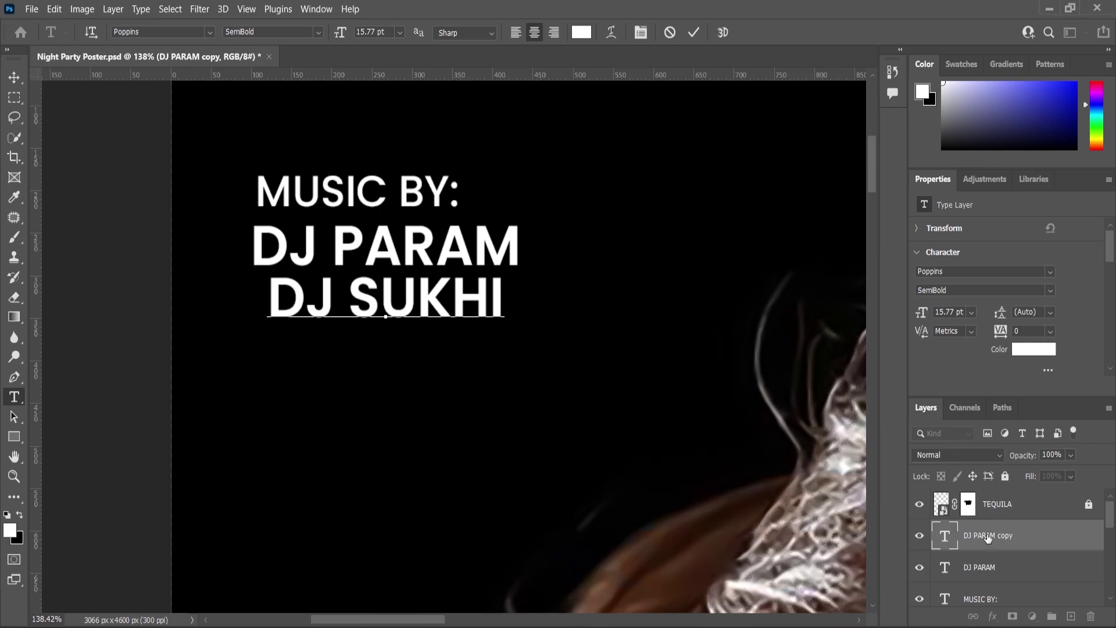
Step: Duplicate the second DJ name line, place the copy below it, replace its text with the third DJ's name, and commit it
drag(989, 537, 1070, 616)
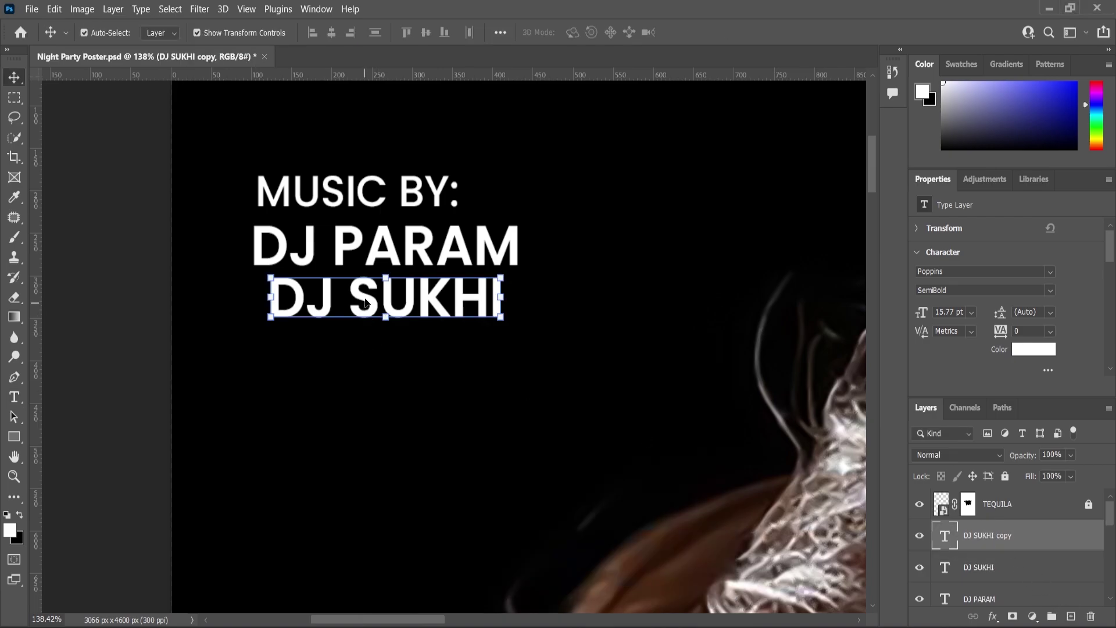
drag(365, 302, 363, 353)
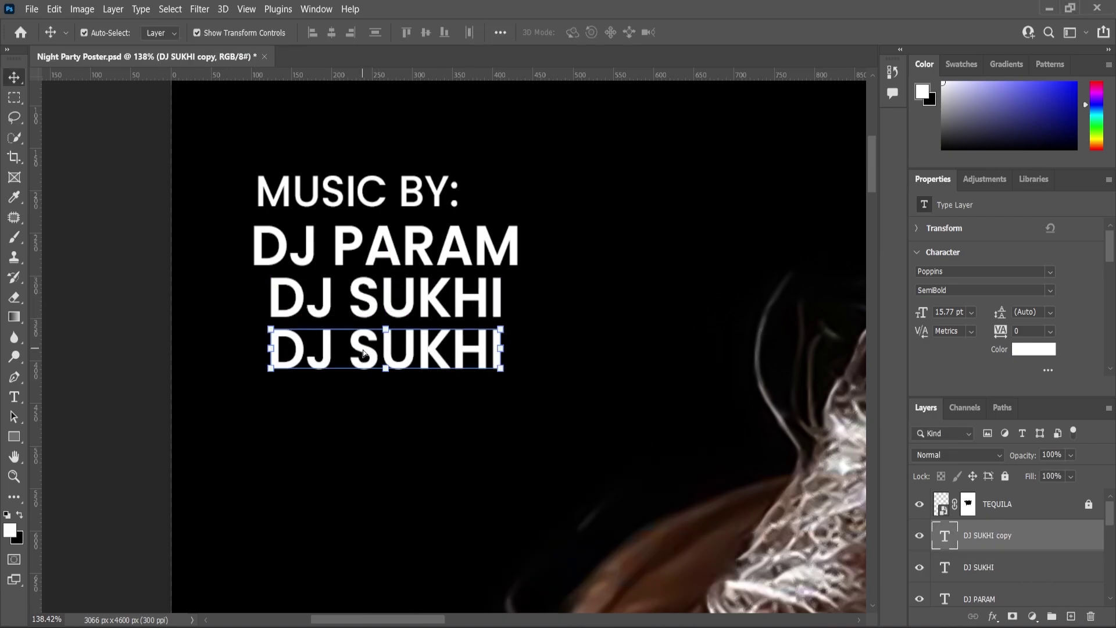
double_click(363, 352)
key(ctrl+v)
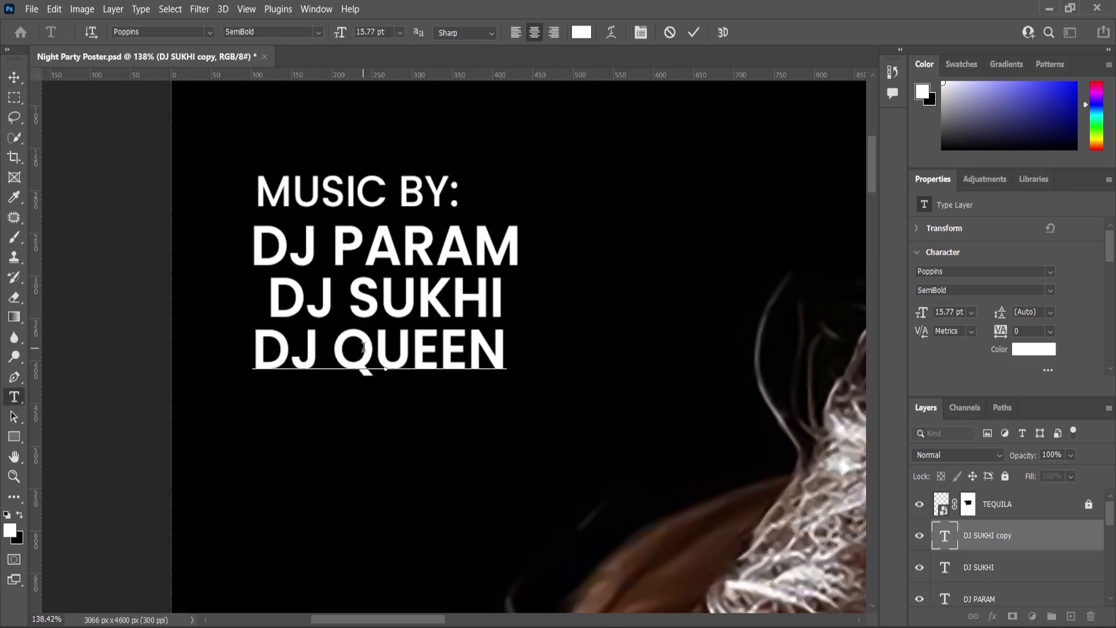
click(14, 78)
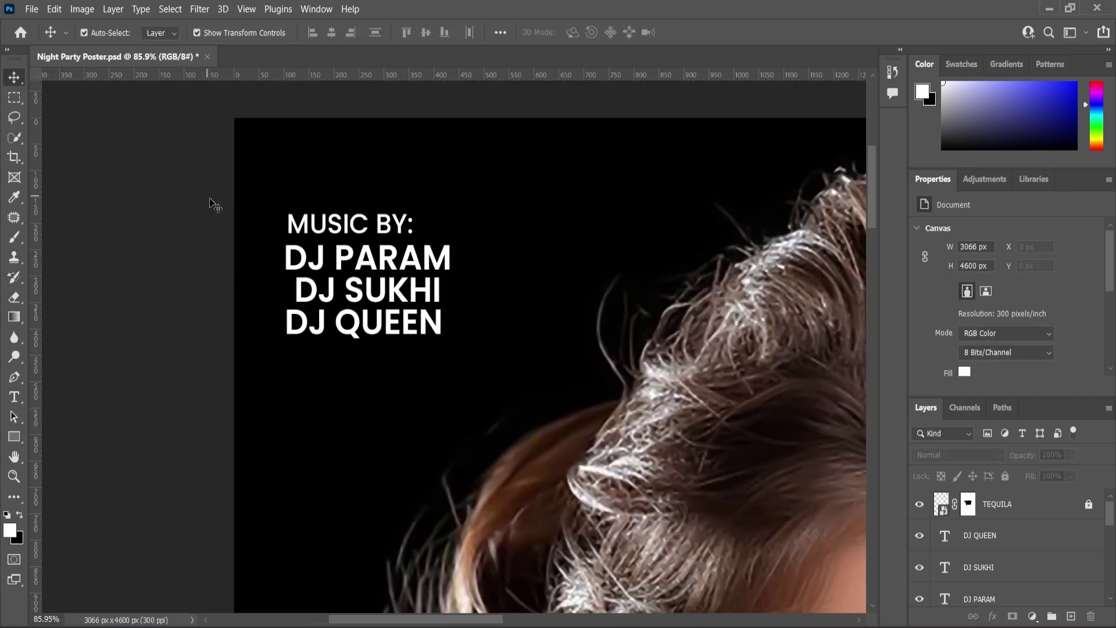
Step: Lock the background photo layer and align the left edges of the four music credit lines
click(558, 256)
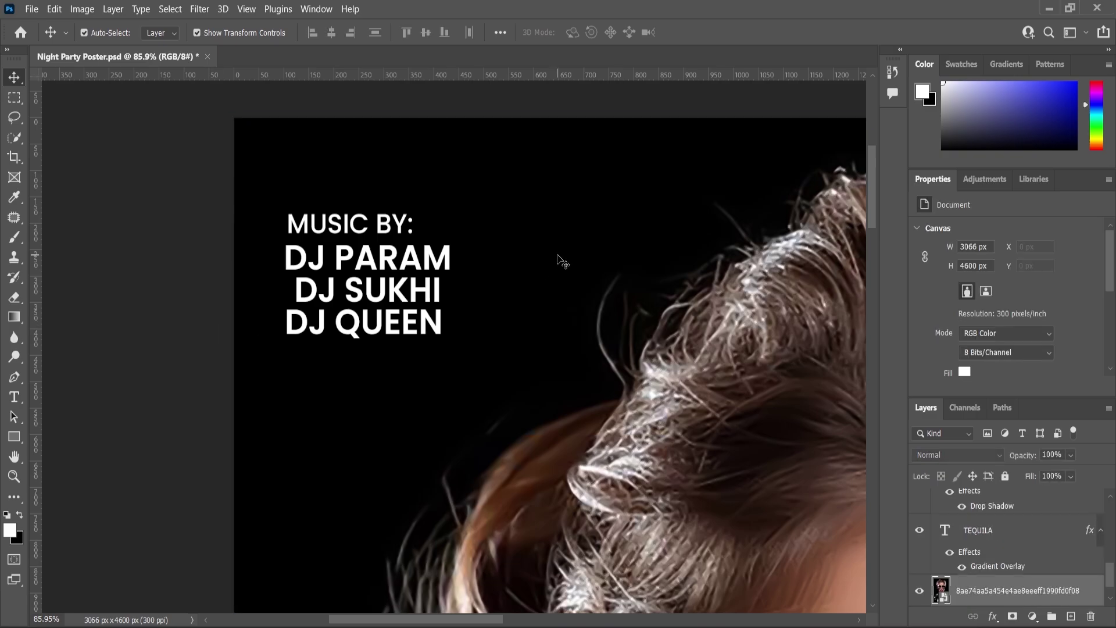
drag(211, 191, 450, 351)
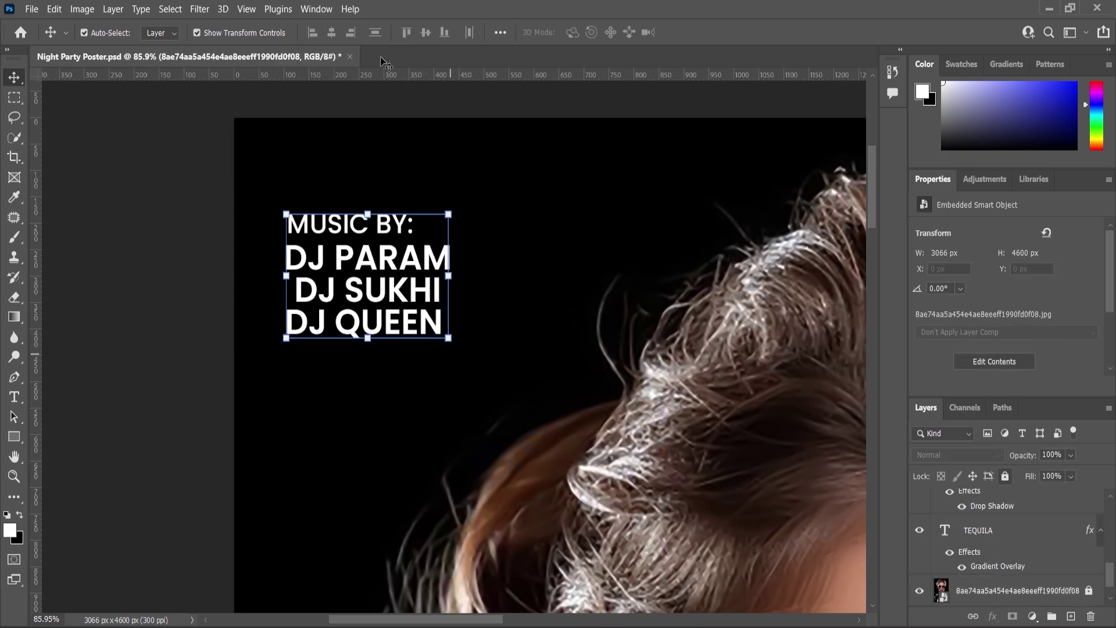
click(221, 201)
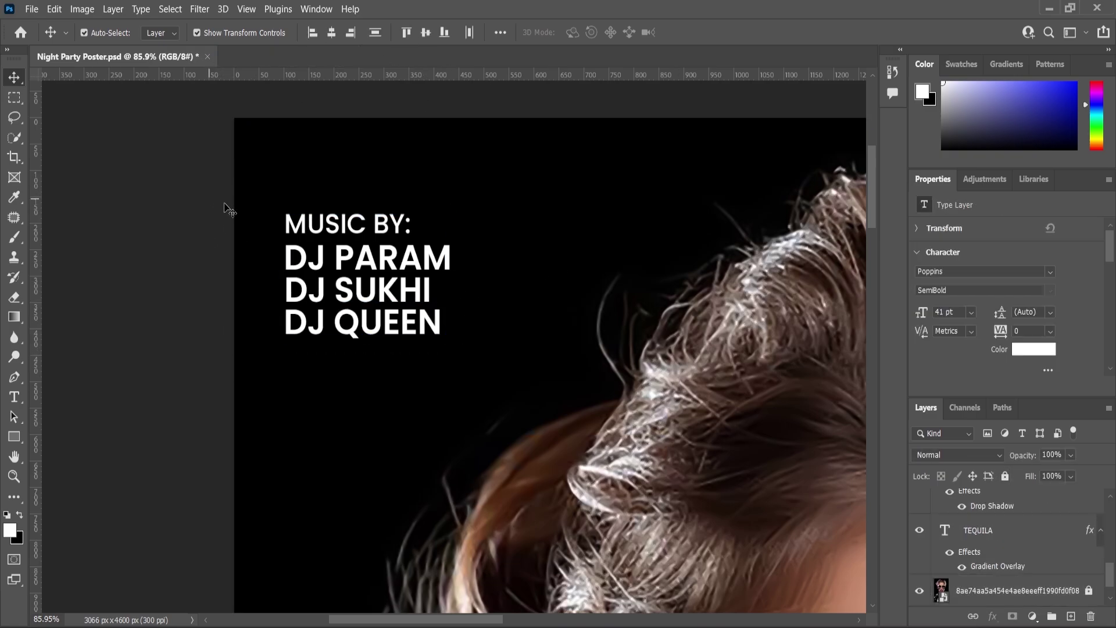
Step: Fine-tune the vertical spacing of the second and third DJ name lines below the first one
scroll(277, 252, up, 1)
drag(221, 284, 517, 343)
click(210, 329)
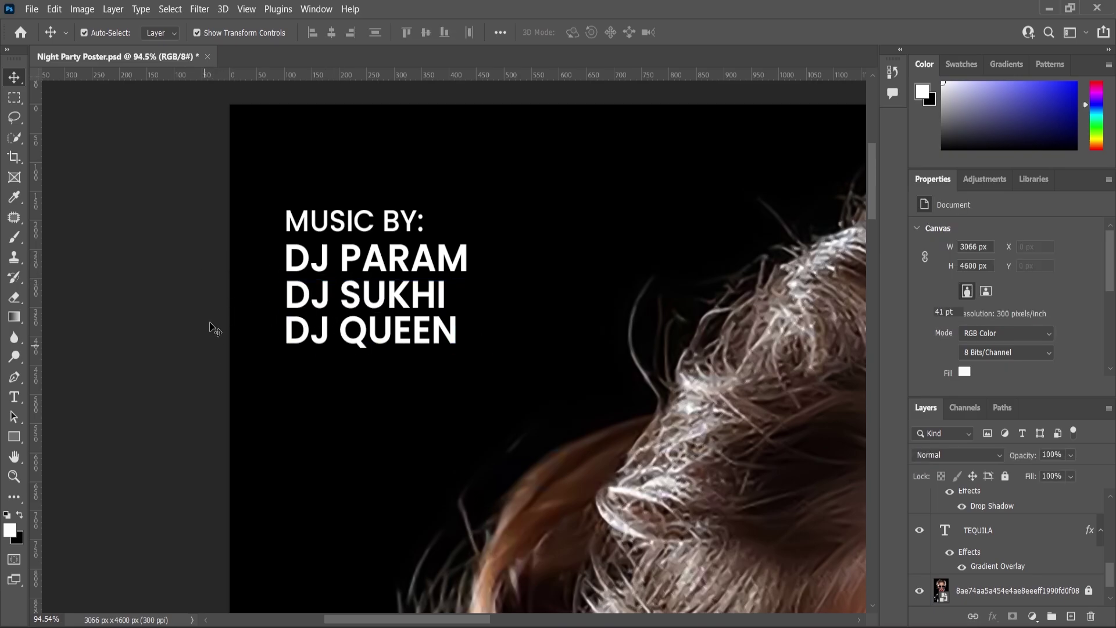
click(318, 338)
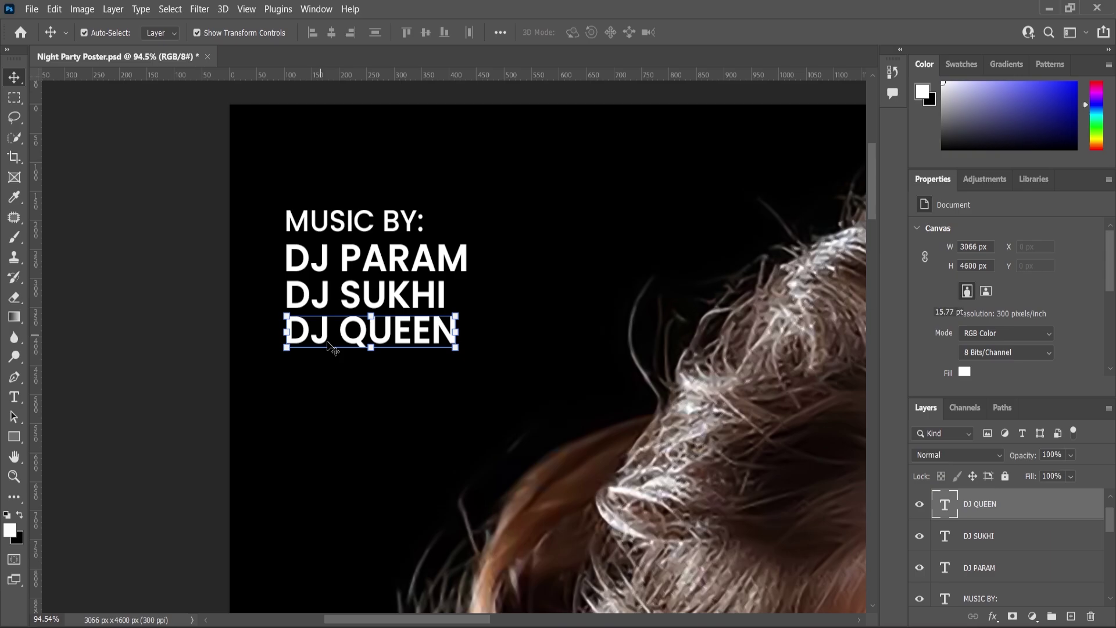
click(200, 325)
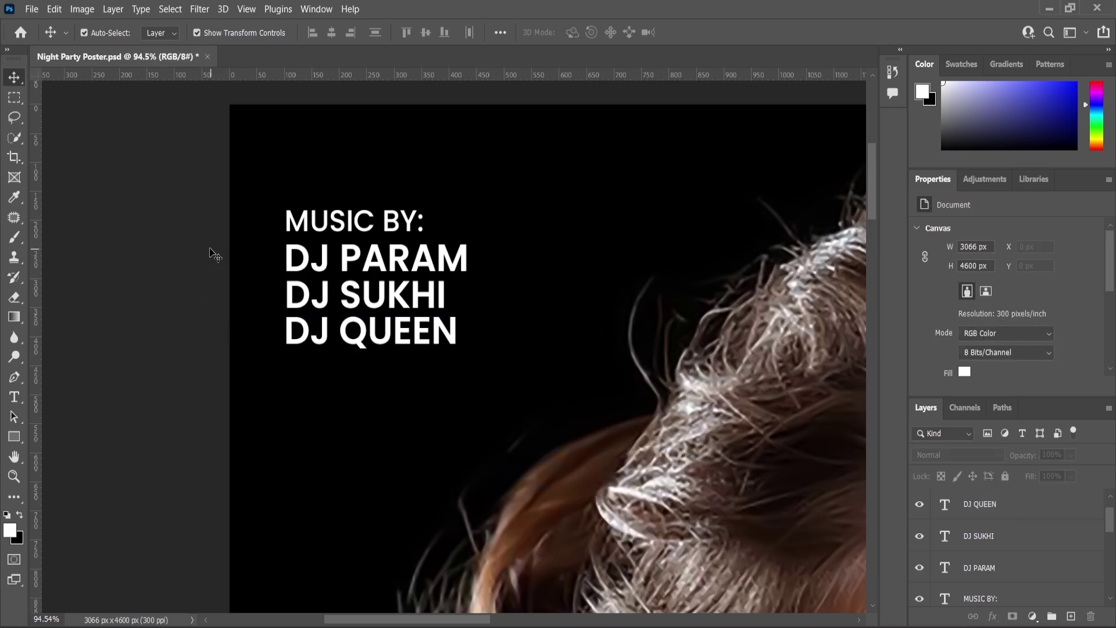
Step: Scale the "MUSIC BY:" line down to 80.55% (9.88 pt) and left-align it with the three DJ name lines
scroll(362, 217, up, 4)
click(364, 216)
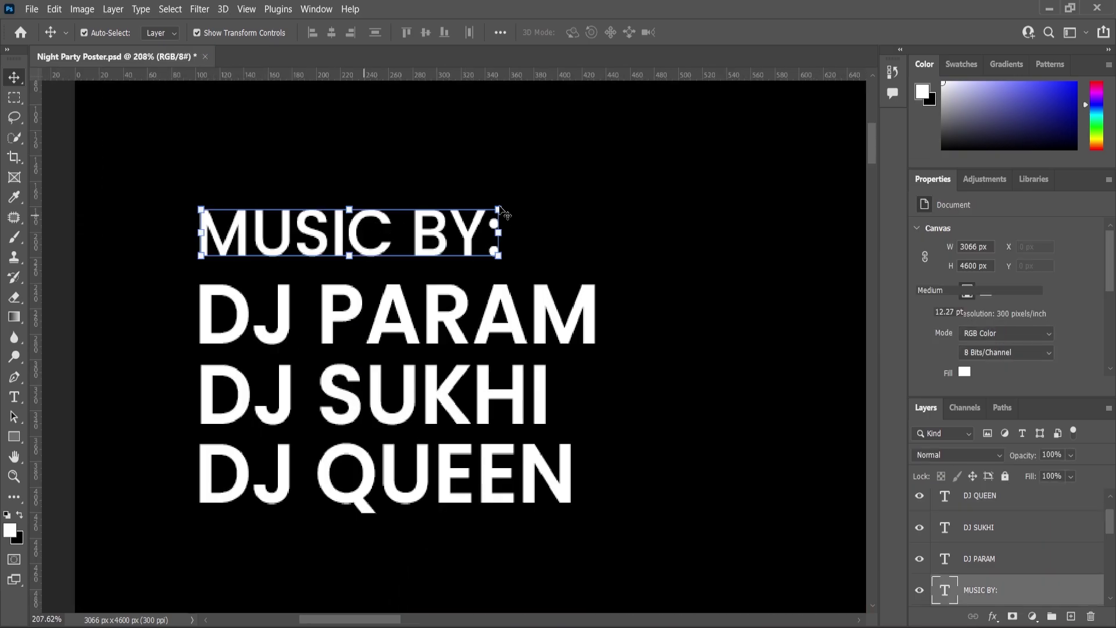
drag(499, 210, 472, 210)
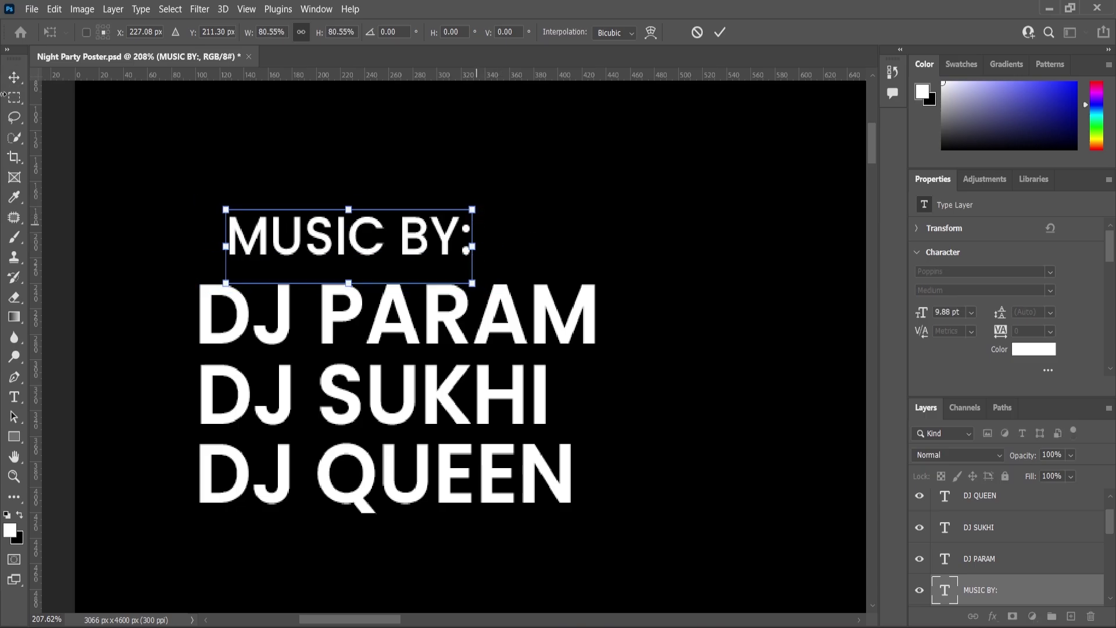
click(15, 81)
shift+click(248, 309)
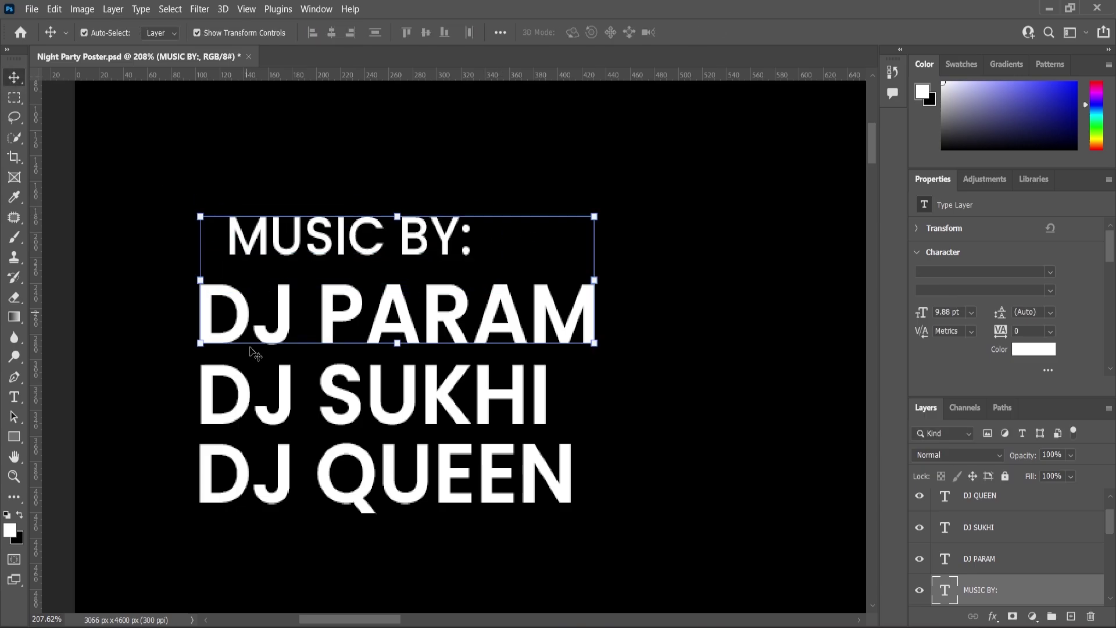
shift+click(248, 390)
shift+click(245, 469)
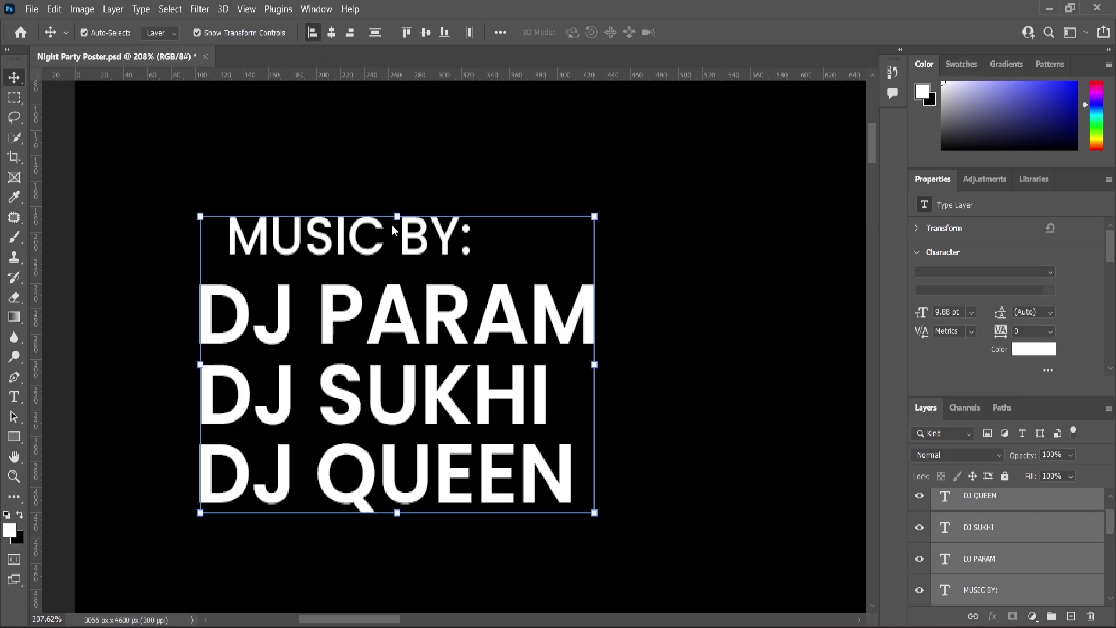
Step: Scale the four-line music credit block to 90.71% and move it up toward the poster's top edge
scroll(429, 248, down, 5)
key(ctrl+t)
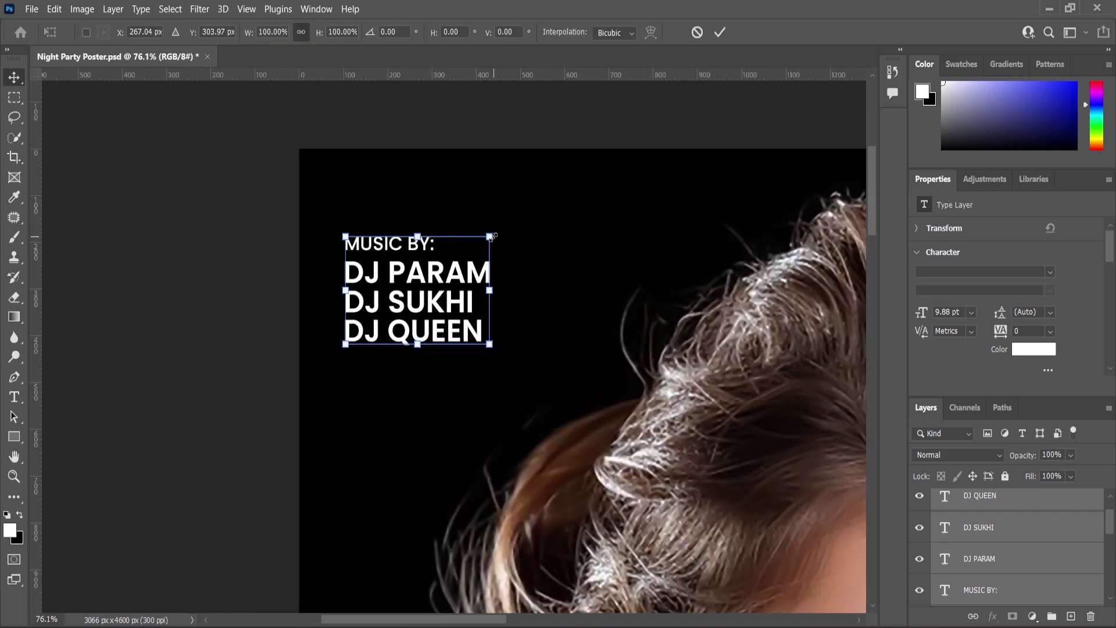
drag(491, 236, 482, 242)
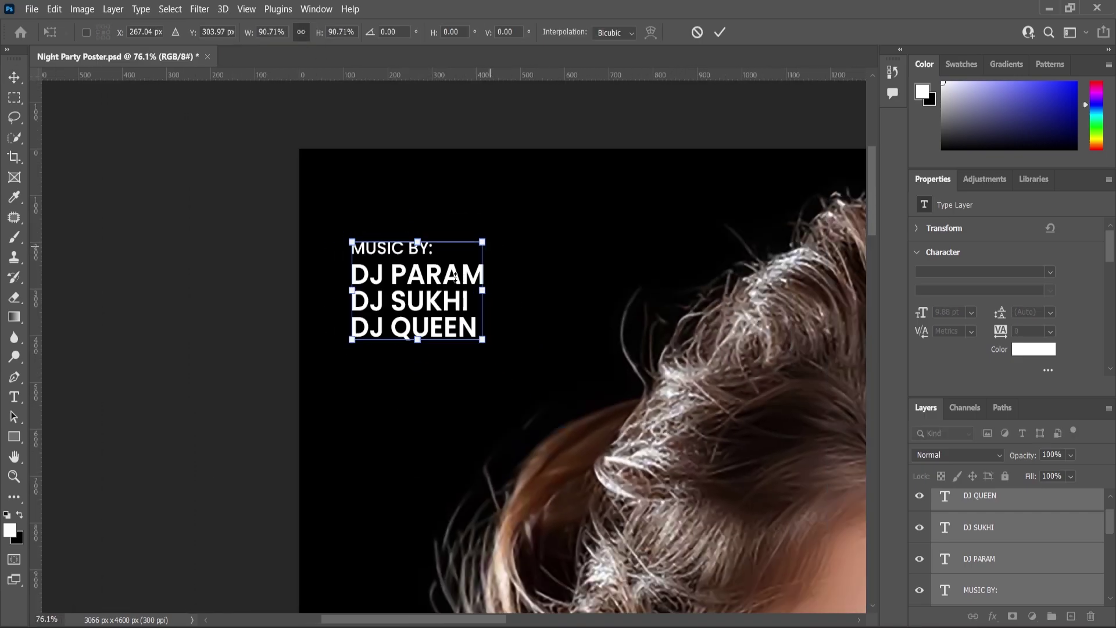
drag(458, 278, 453, 235)
Step: Apply the transform, fit the whole poster on screen to check the layout, and save the file
click(15, 476)
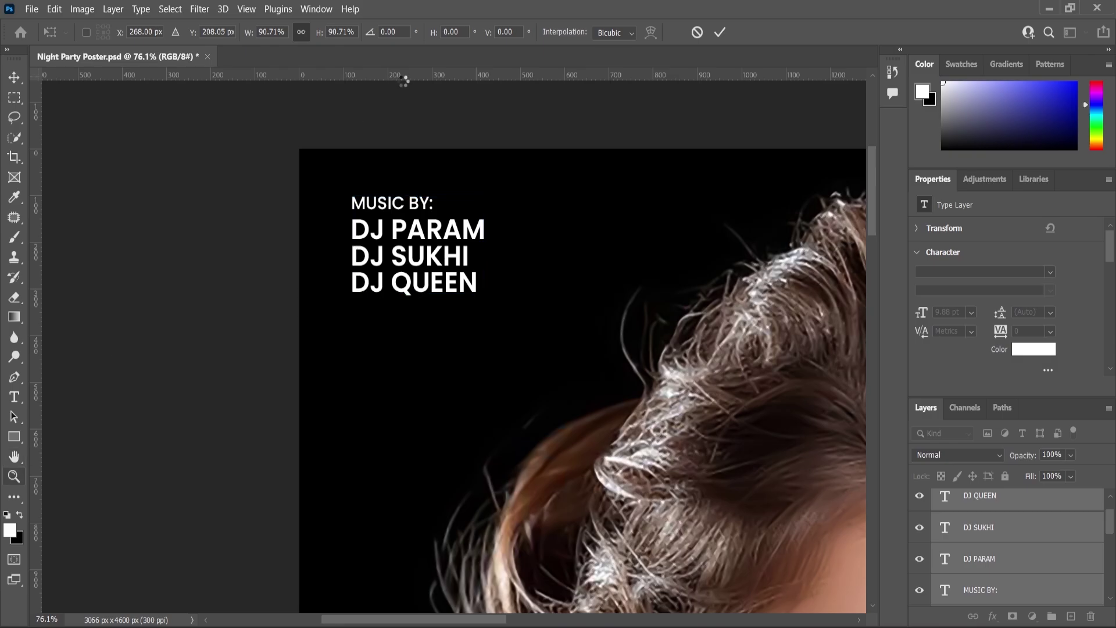
click(436, 32)
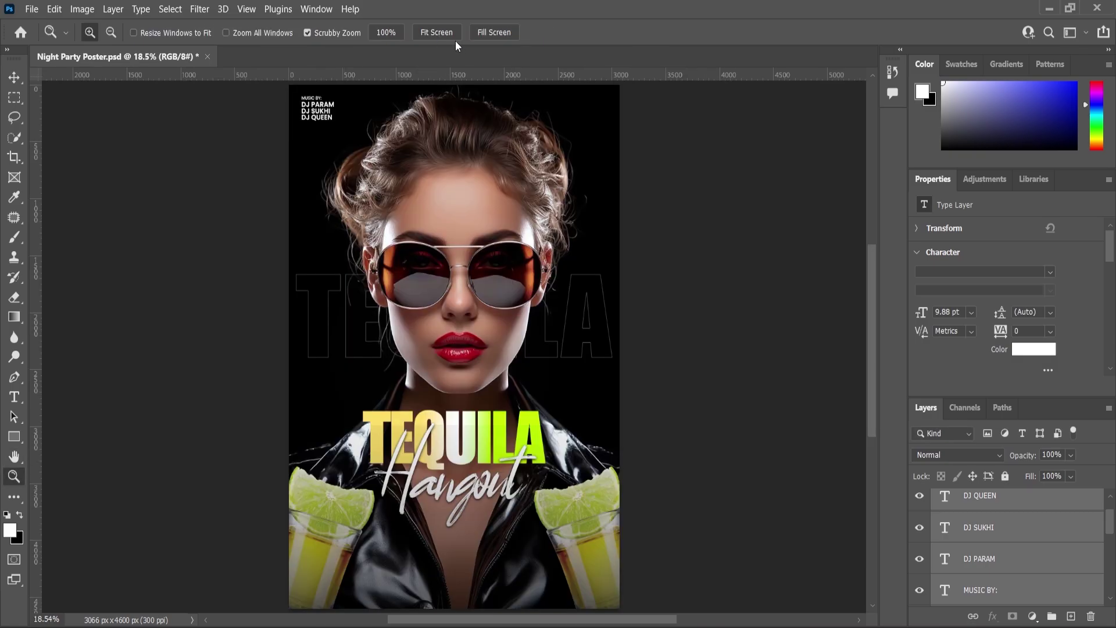
key(ctrl+s)
scroll(589, 131, up, 4)
scroll(639, 286, up, 2)
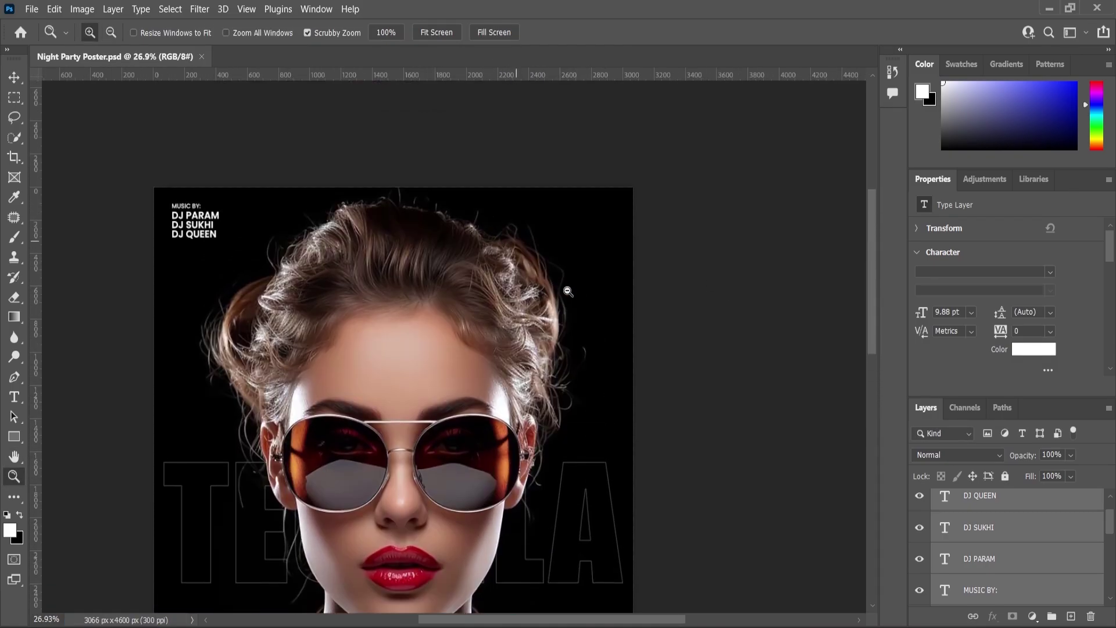
Step: Add a horizontal guide near the poster's top edge and draw a rectangle about 295 × 401 px below it in the upper-right corner
scroll(568, 290, up, 3)
drag(240, 93, 241, 175)
key(u)
drag(565, 176, 625, 262)
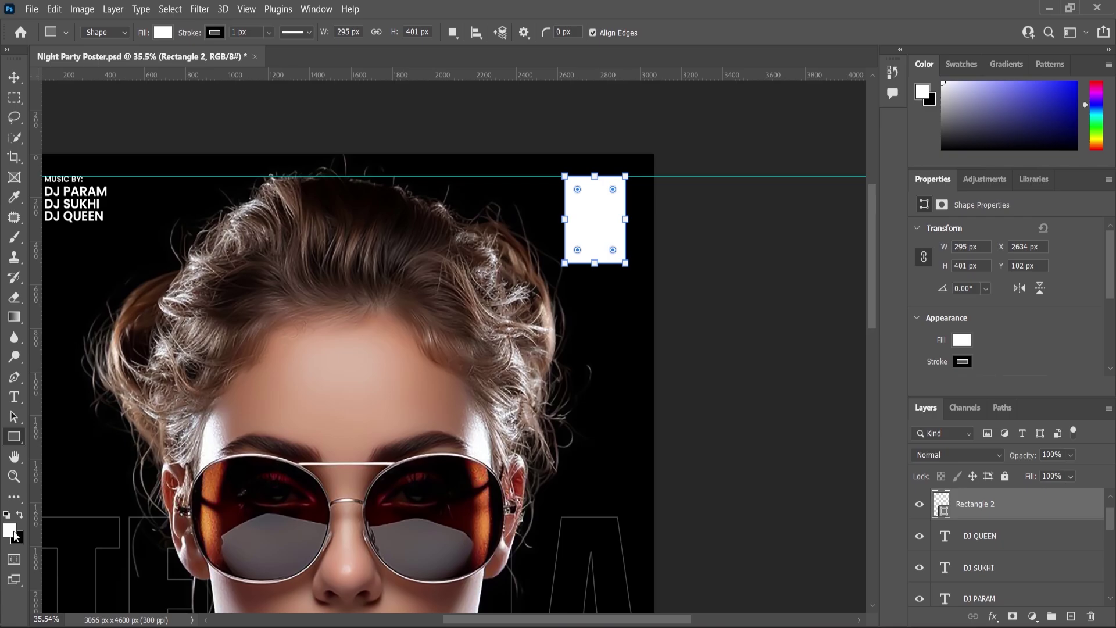
Step: Set the foreground colour to red ff0006 and apply it as the new rectangle's fill
click(13, 532)
click(567, 130)
click(549, 129)
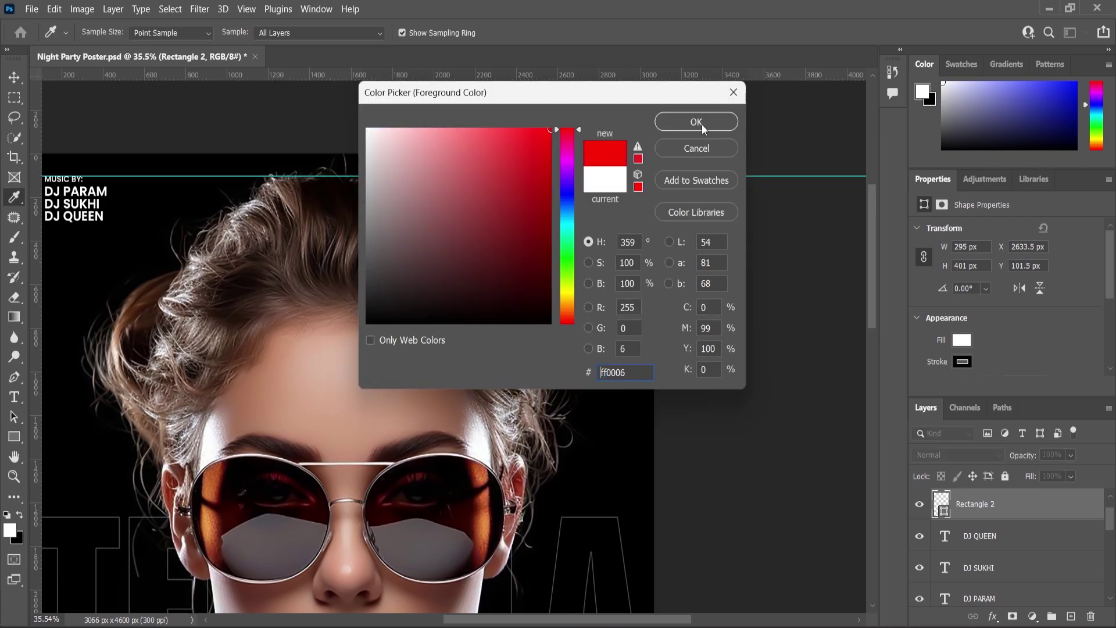
click(696, 122)
click(963, 341)
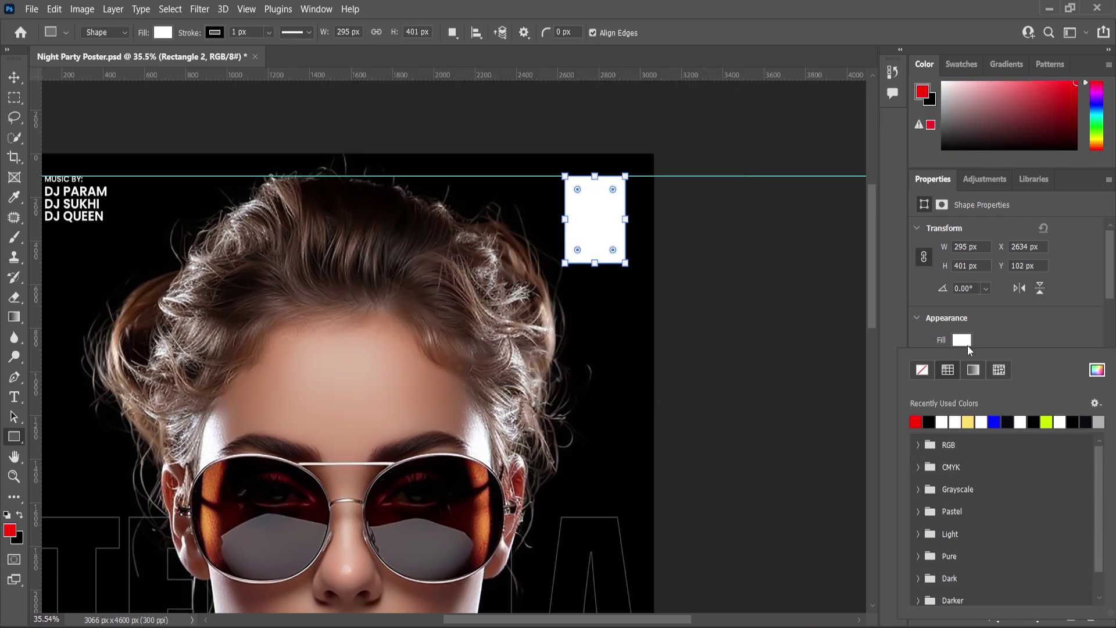
click(916, 421)
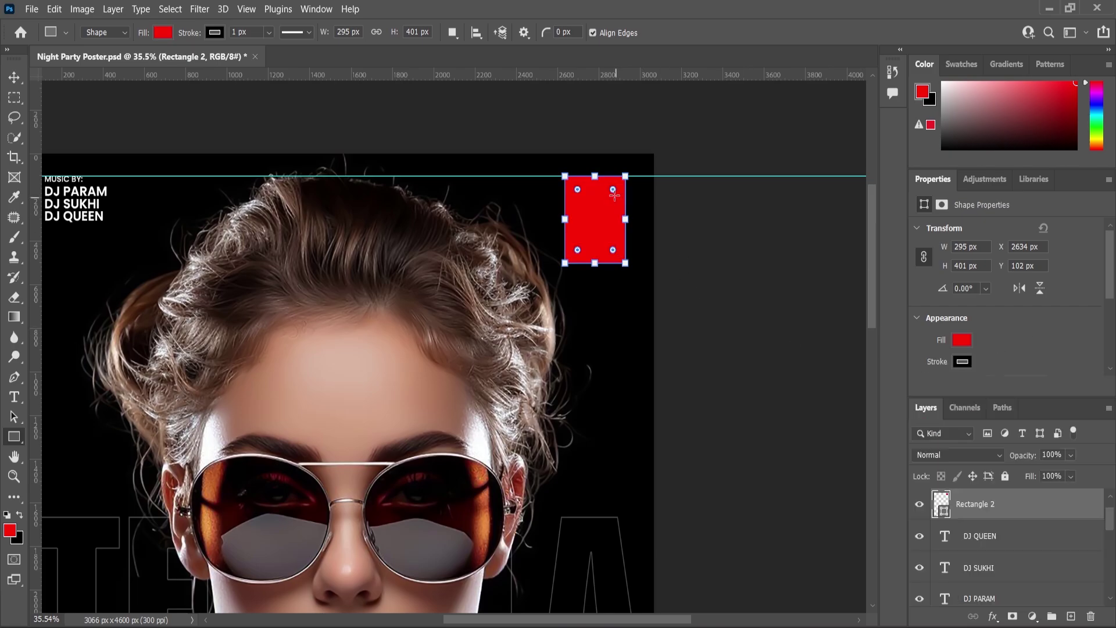
Step: Round the red rectangle's corners and move it closer to the poster's right edge
mouse_move(614, 190)
mouse_down()
mouse_move(618, 206)
mouse_move(635, 184)
mouse_up()
key(v)
click(691, 294)
scroll(605, 201, up, 4)
click(738, 232)
scroll(617, 236, down, 5)
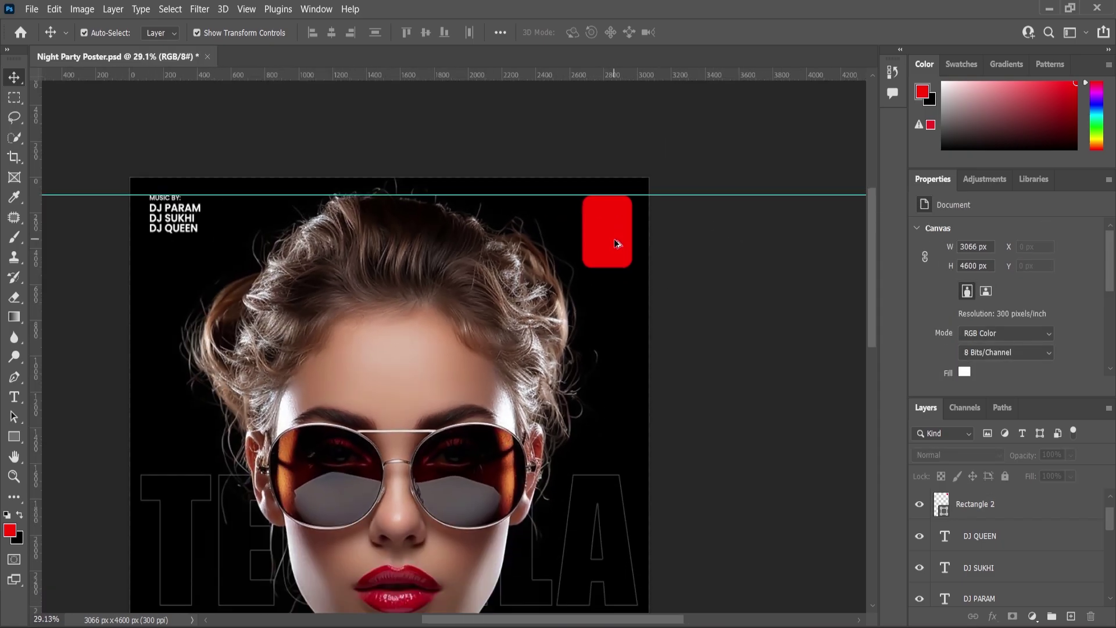
scroll(617, 244, up, 1)
Step: Copy "19TH" from the Content note in Notepad and add it as a new text line on the poster
key(alt+Tab)
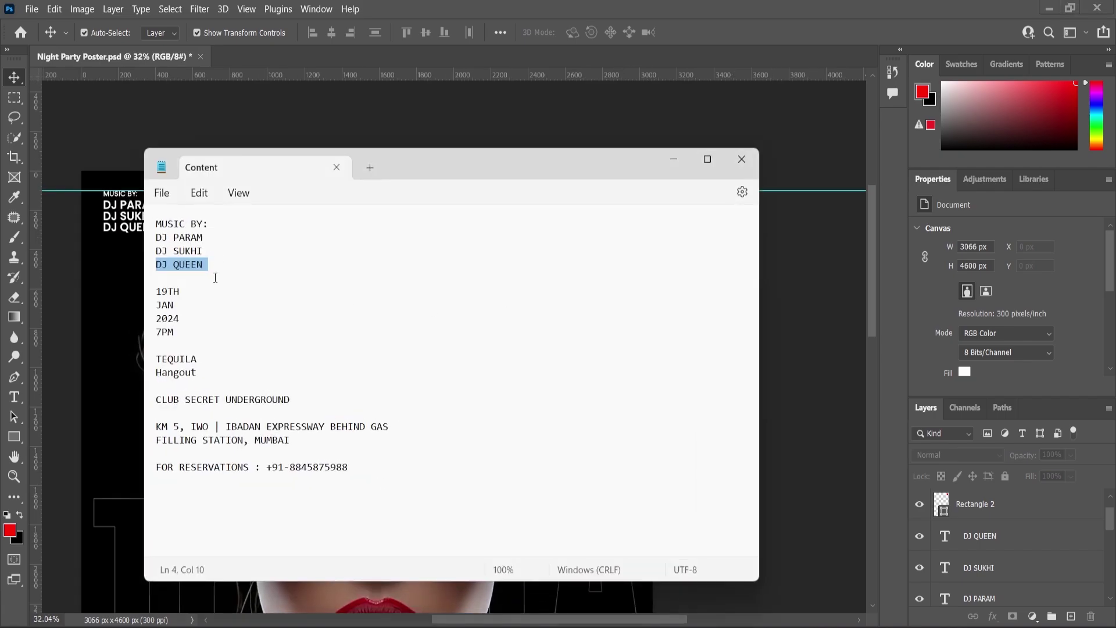
click(673, 159)
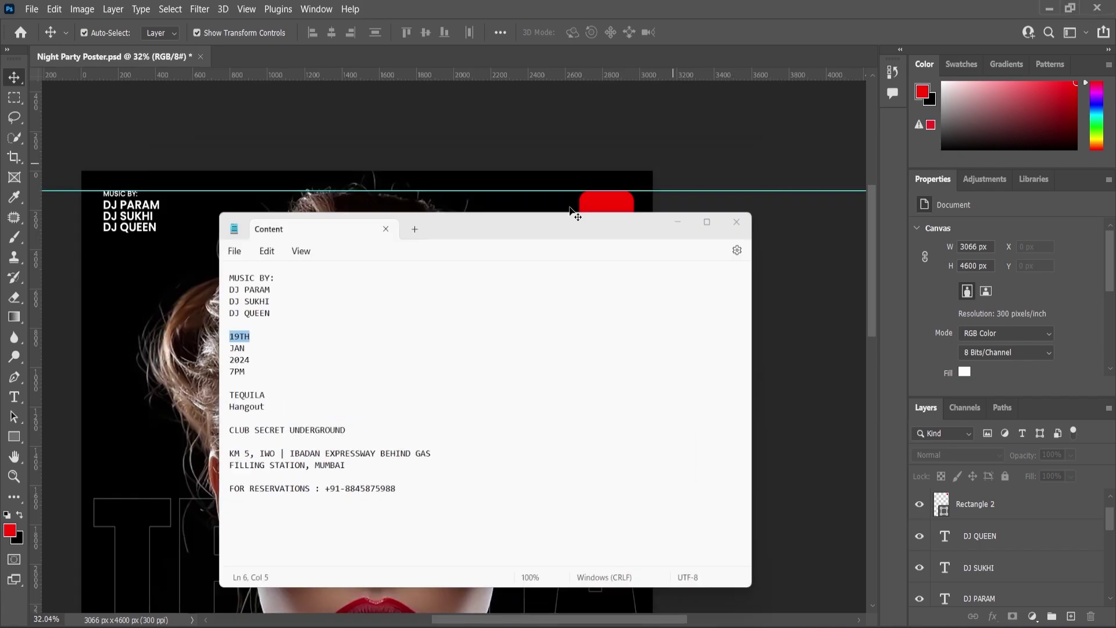
click(17, 396)
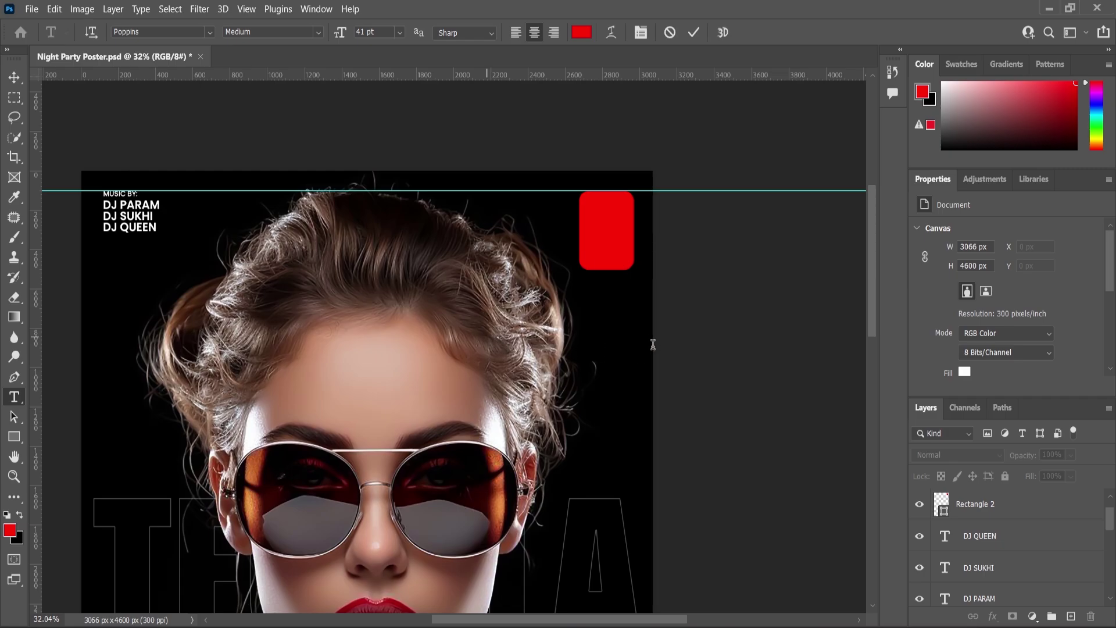
text(19TH)
key(ctrl+a)
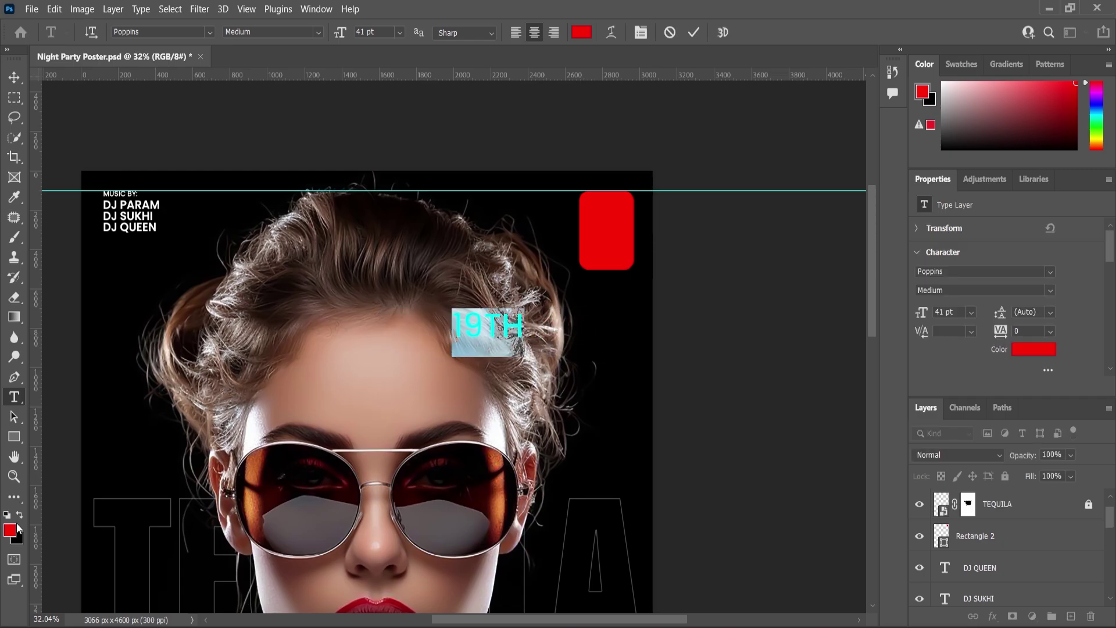
Step: Recolour the "19TH" text white and set its font style to Poppins SemiBold
click(12, 530)
drag(377, 135, 363, 122)
click(714, 130)
click(322, 30)
click(262, 169)
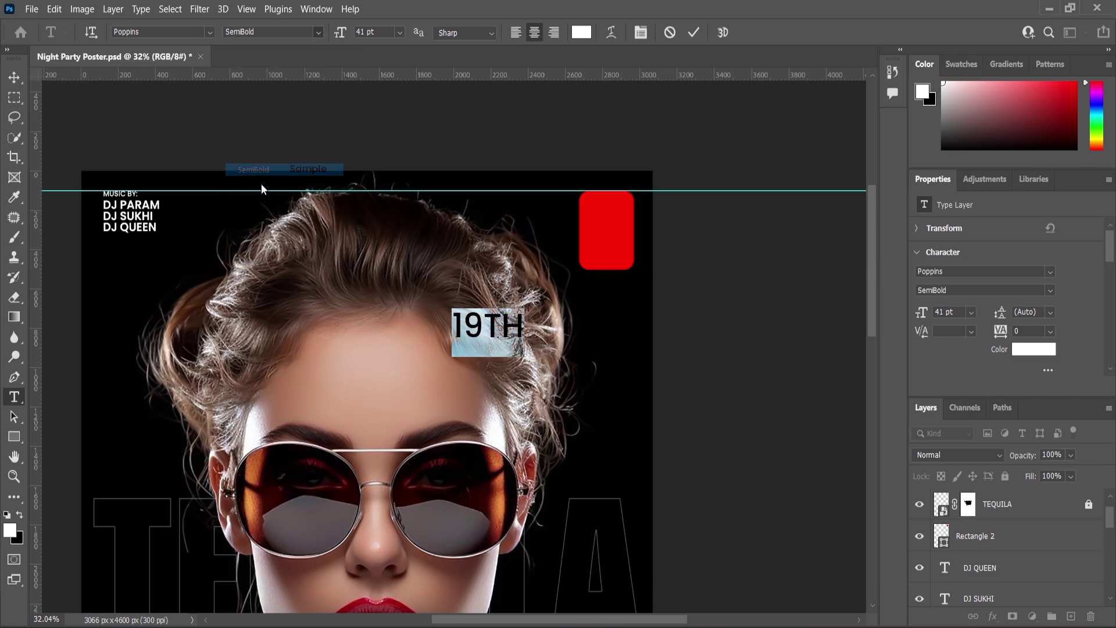
Step: Scale the "19TH" text to 64.66% (26.51 pt) and place it in the upper part of the red rectangle
click(15, 77)
key(ctrl+t)
drag(524, 310, 611, 211)
scroll(662, 192, up, 4)
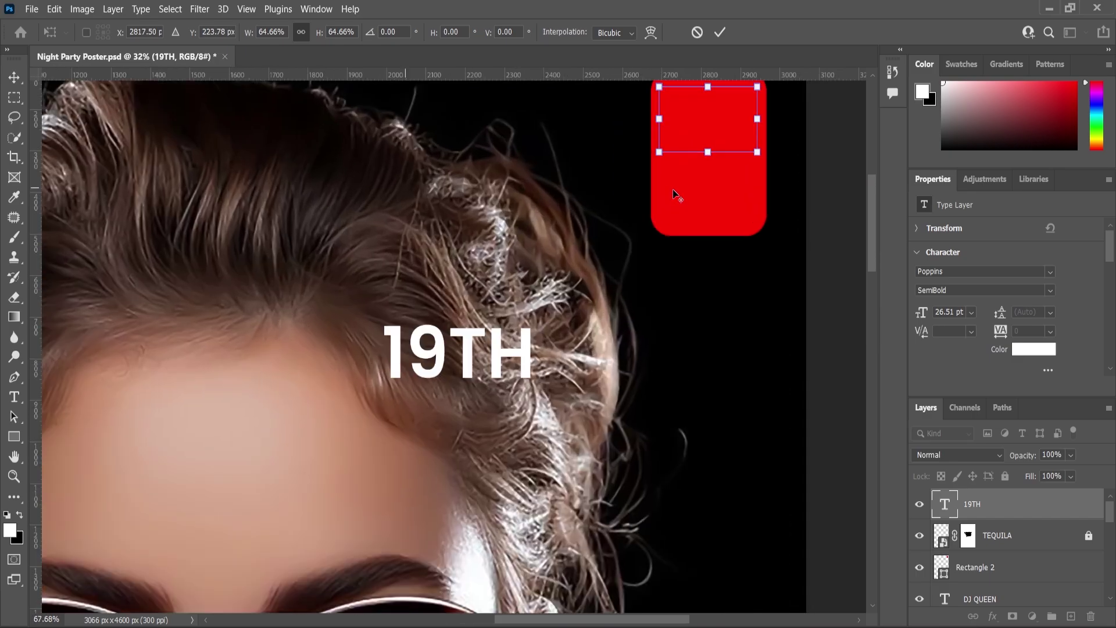
drag(875, 255, 873, 225)
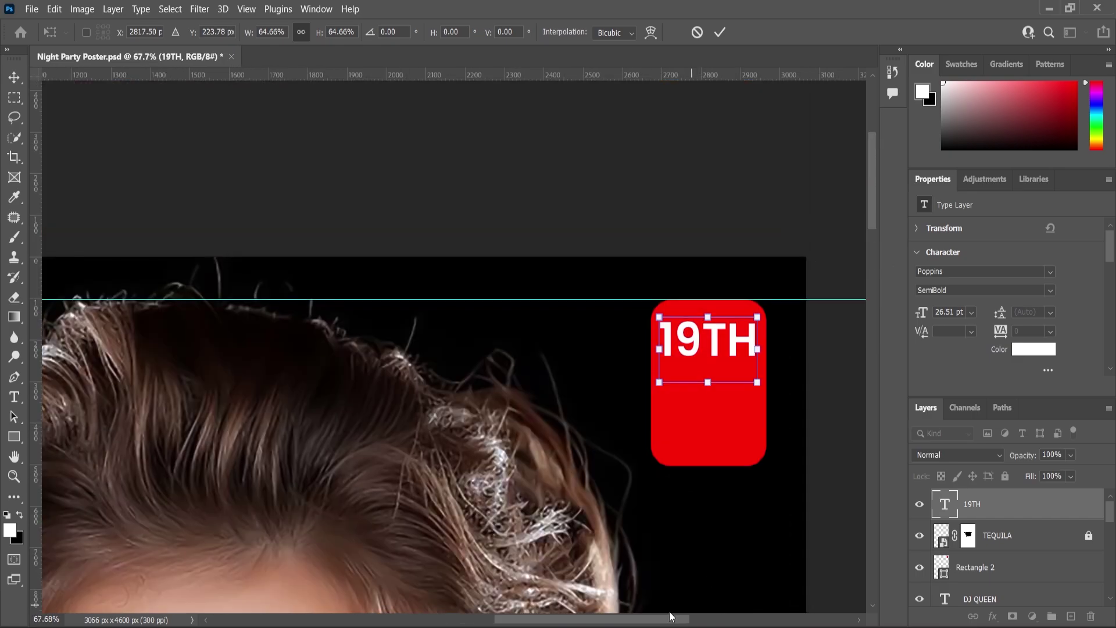
scroll(655, 356, up, 4)
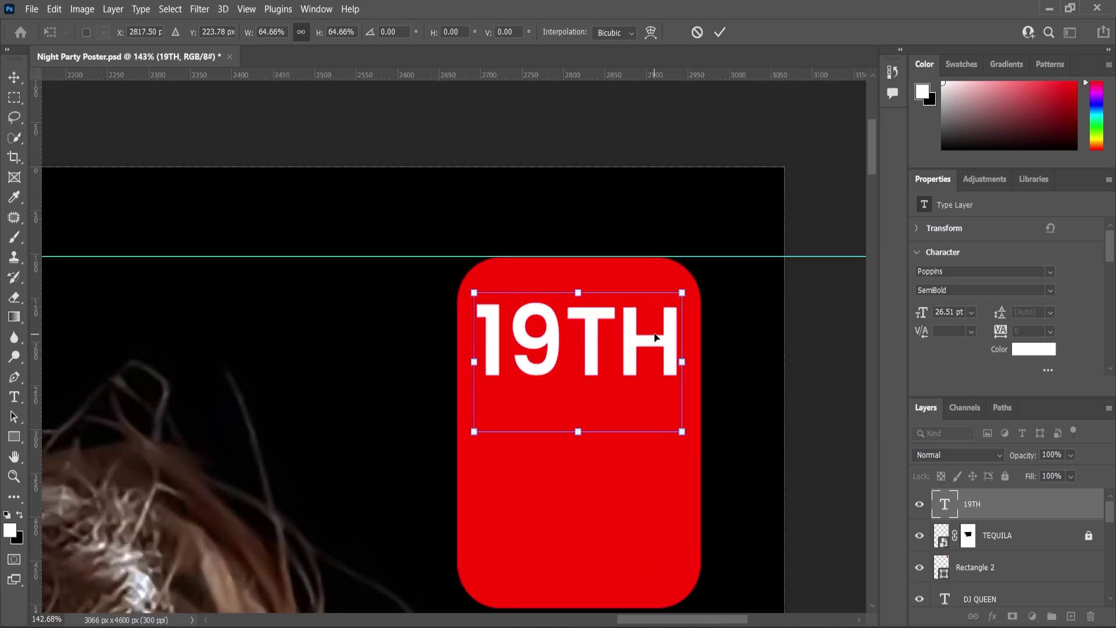
drag(655, 347, 657, 333)
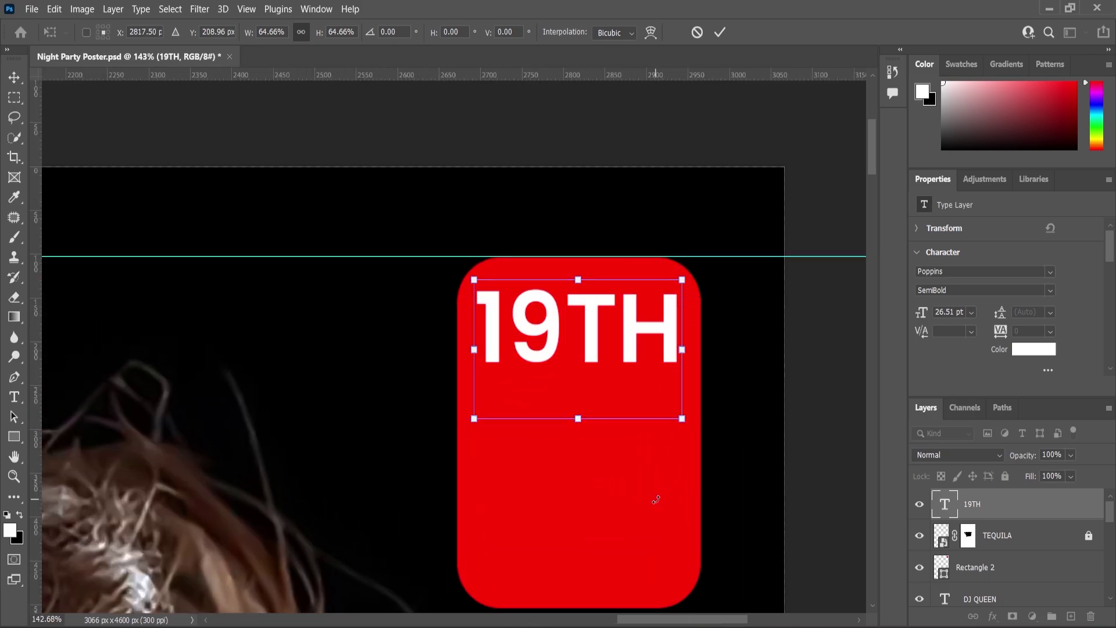
Step: Centre "19TH" horizontally on the red rectangle and move the rectangle's layer above the TEQUILA layer
click(15, 80)
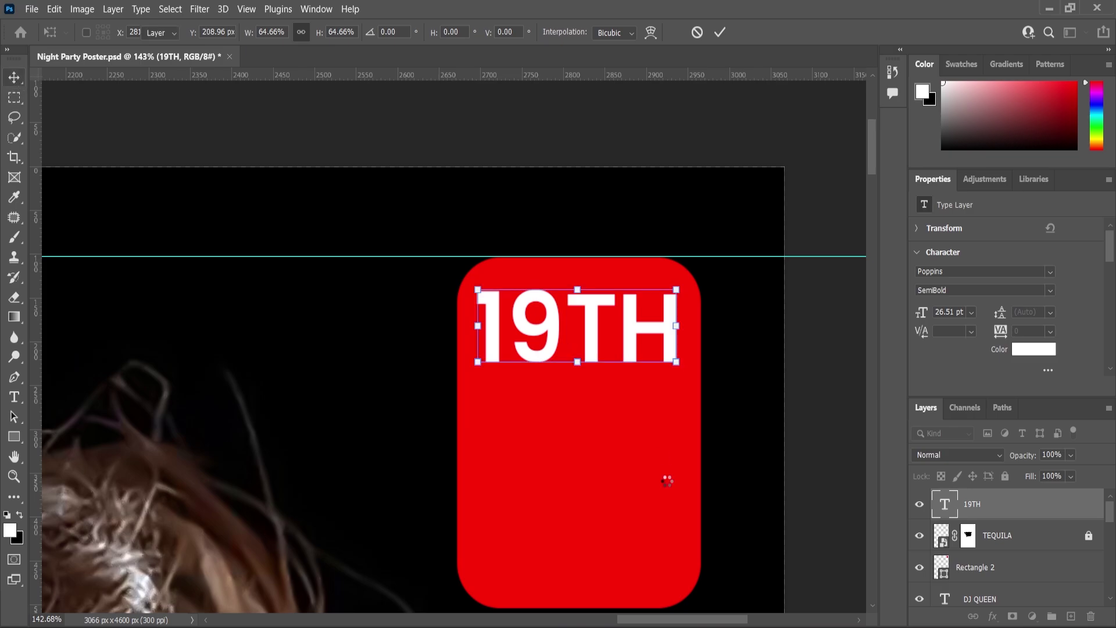
click(668, 483)
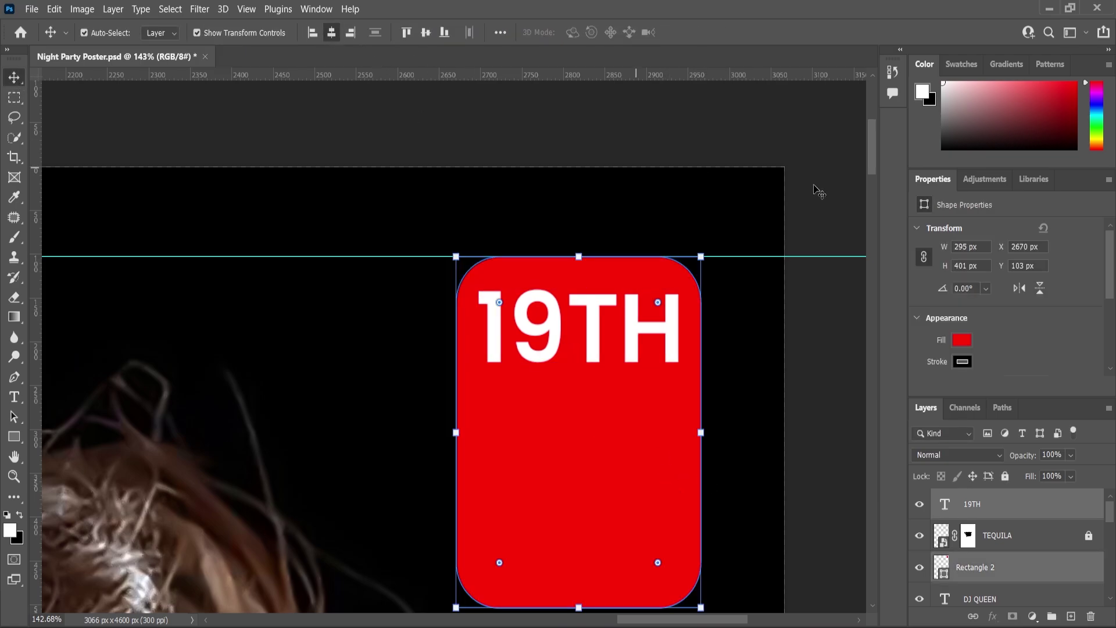
click(790, 251)
drag(978, 574, 977, 523)
Step: Duplicate the "19TH" text twice and stack the copies below it inside the red rectangle
click(661, 336)
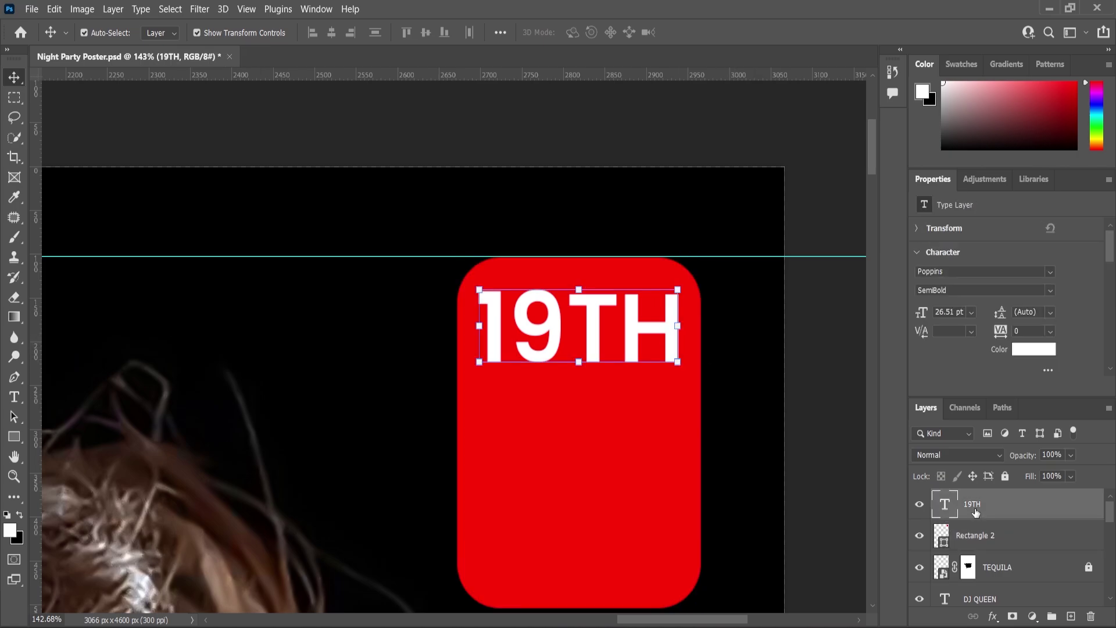
key(ctrl+j)
drag(596, 321, 599, 515)
key(ctrl+j)
Step: Copy "JAN" from the Content note and replace the middle "19TH" line with it
key(alt+Tab)
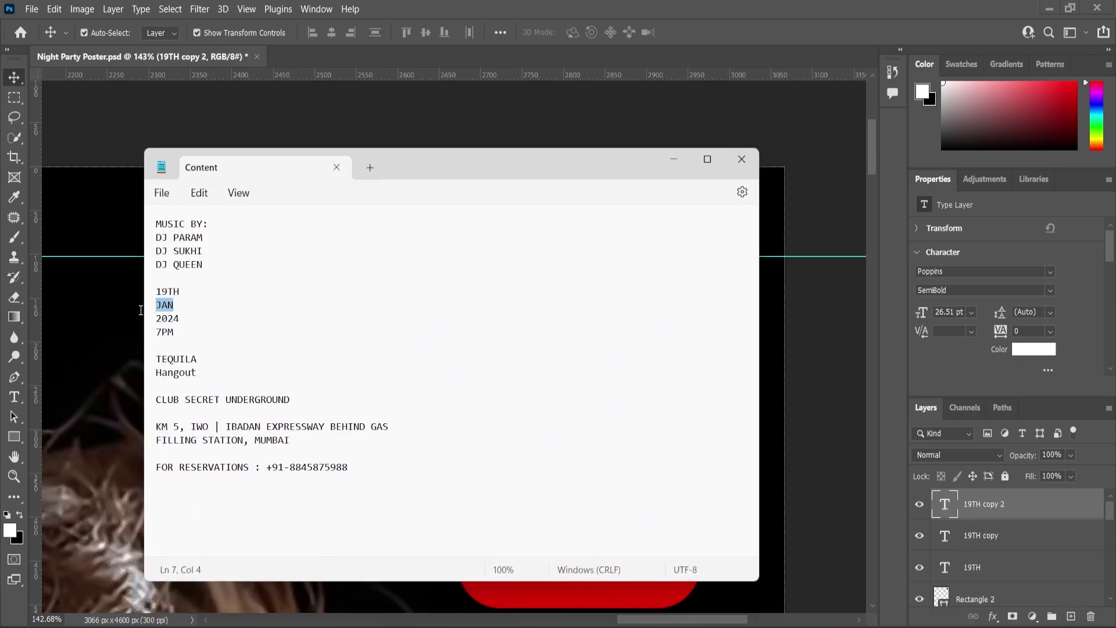
click(674, 159)
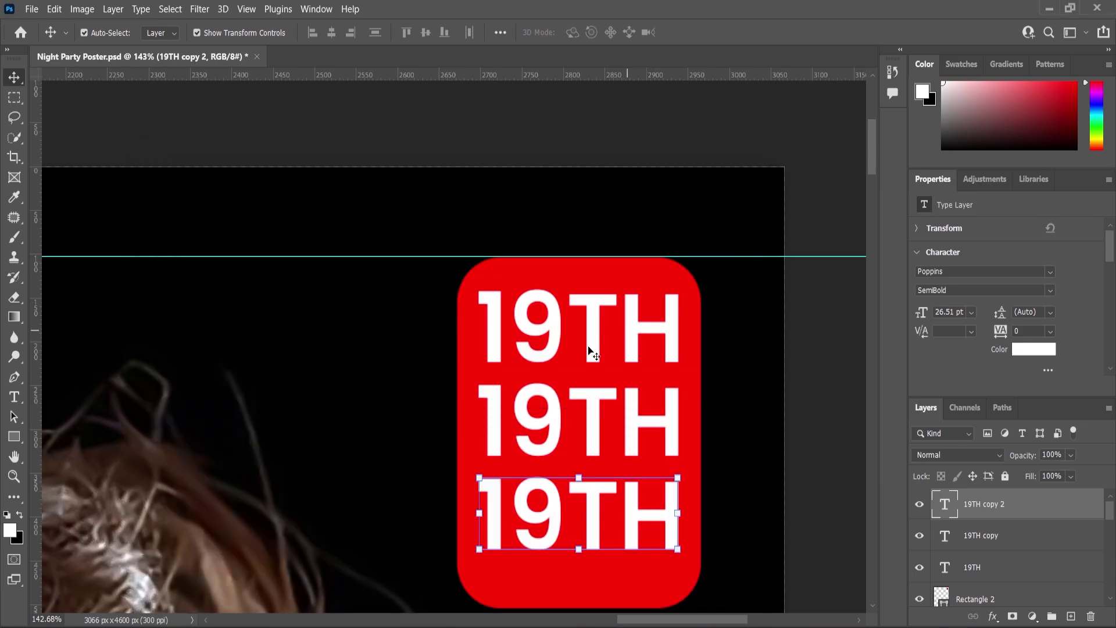
click(590, 413)
double_click(590, 419)
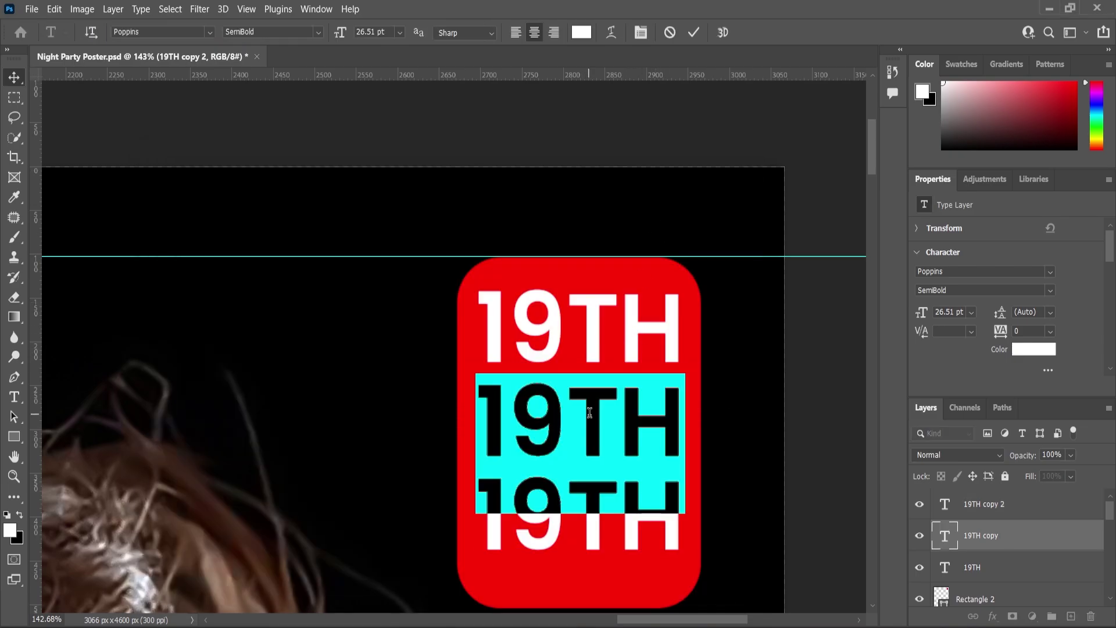
text(JAN)
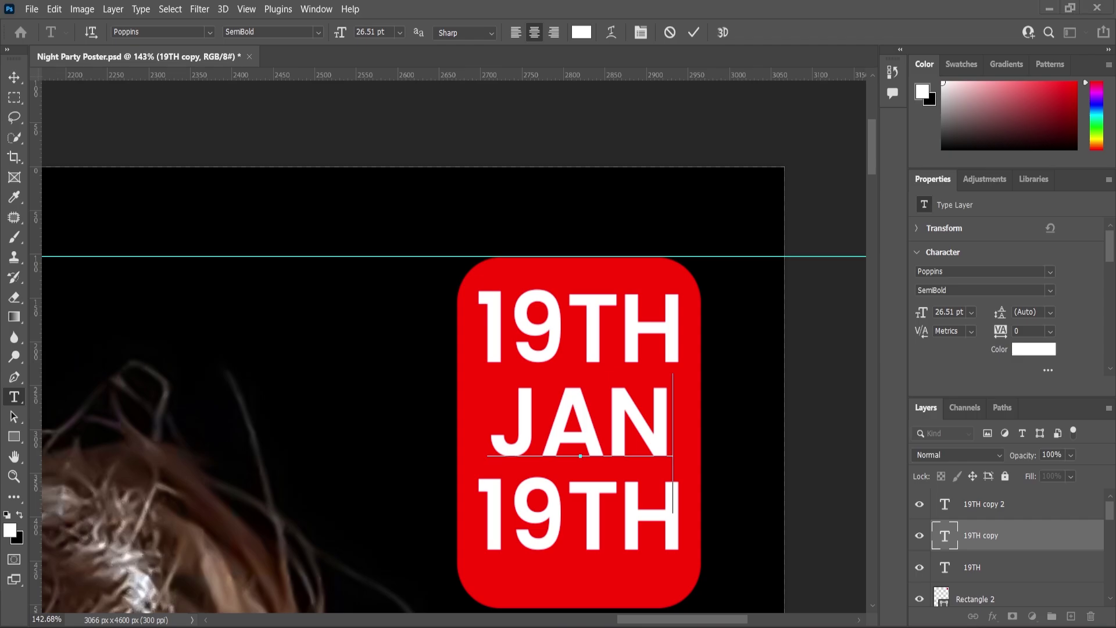
Step: Copy "2024" from the Content note and replace the lowest "19TH" line with it
key(alt+Tab)
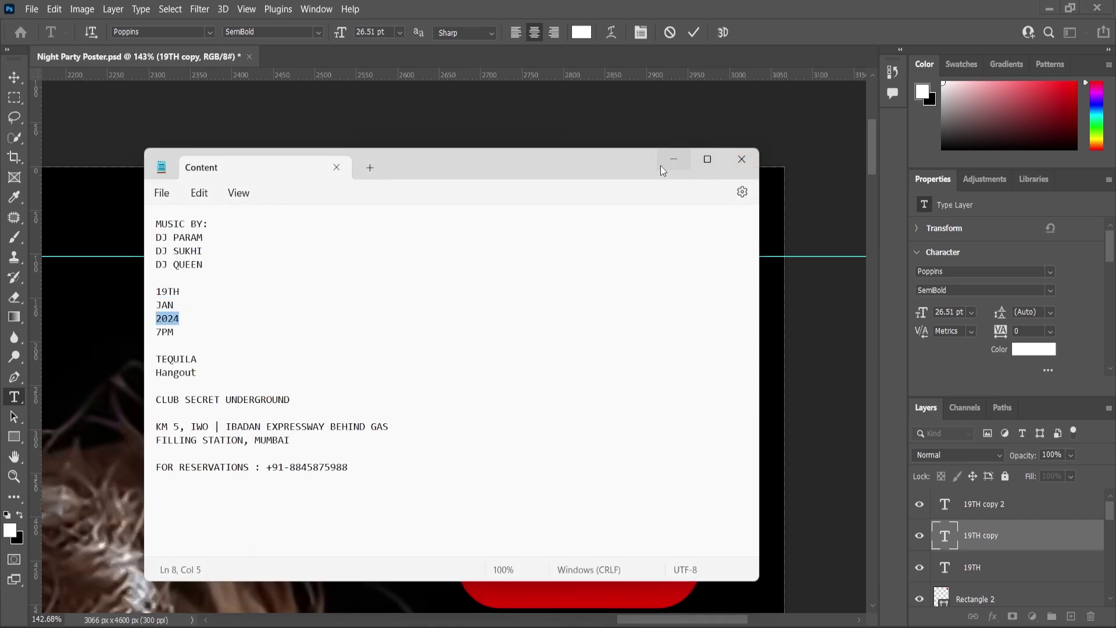
click(674, 160)
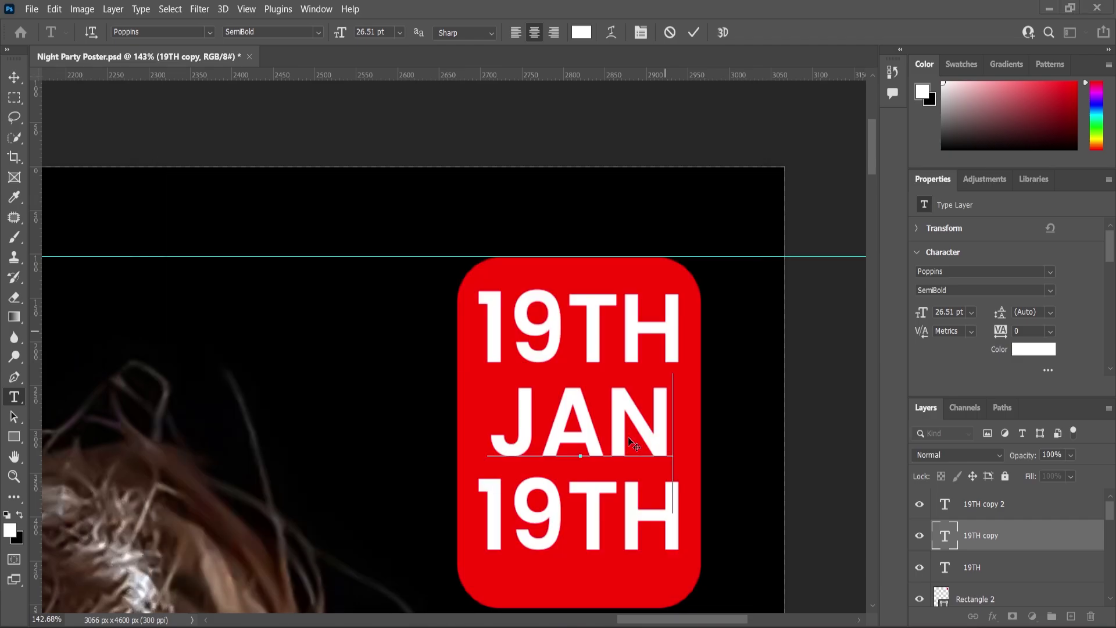
click(976, 515)
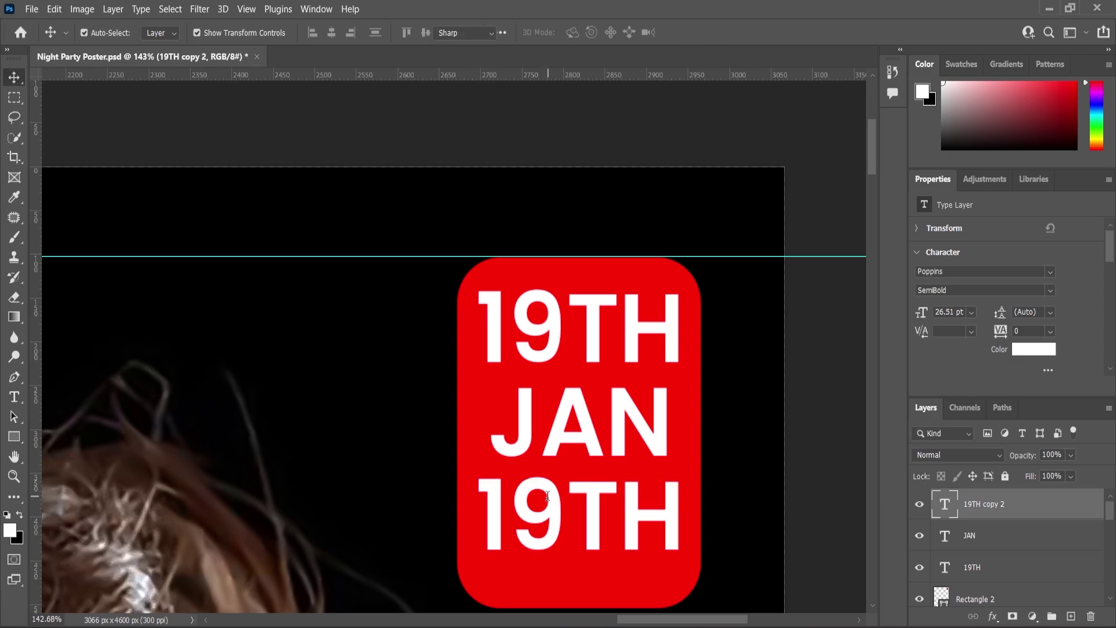
double_click(548, 495)
text(2024)
click(14, 72)
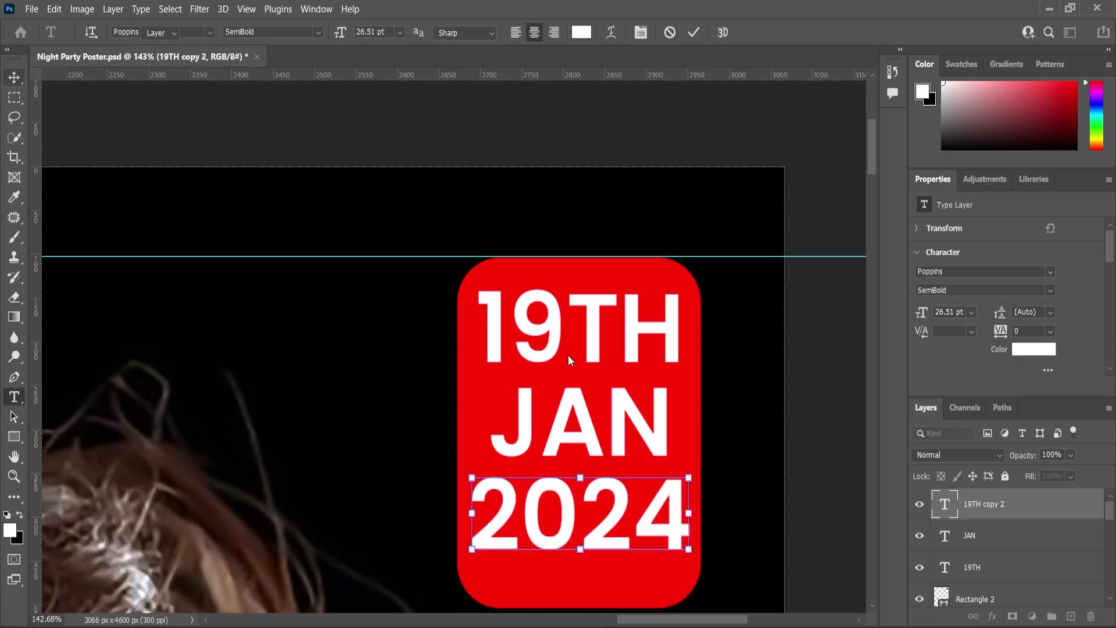
Step: Align the horizontal centres of the three date lines and the red rectangle
shift+click(567, 414)
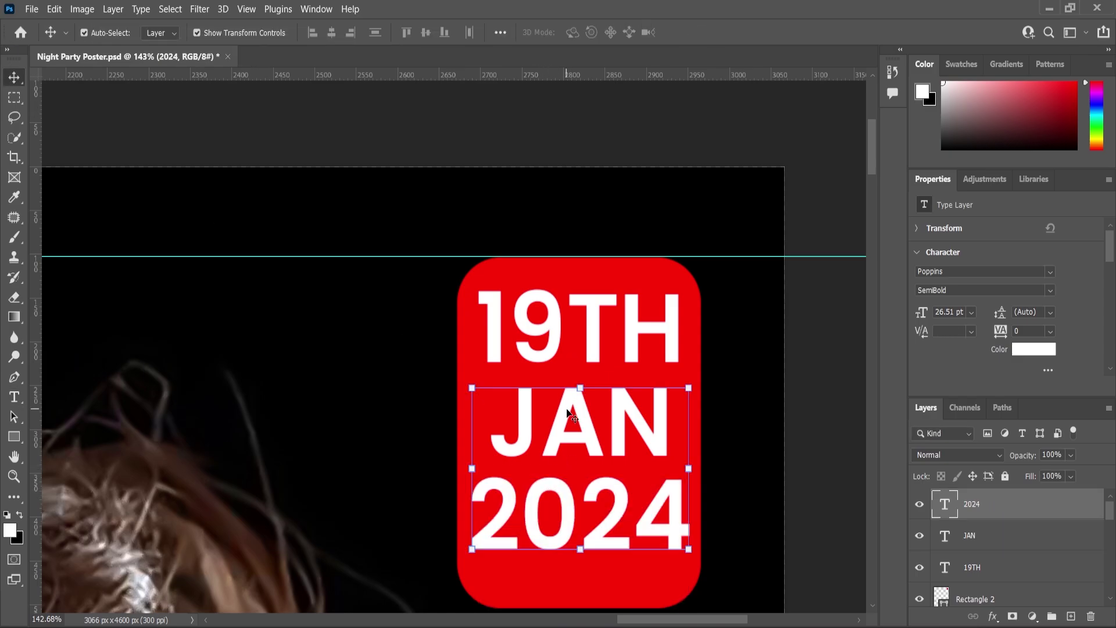
shift+click(589, 337)
shift+click(657, 273)
click(332, 33)
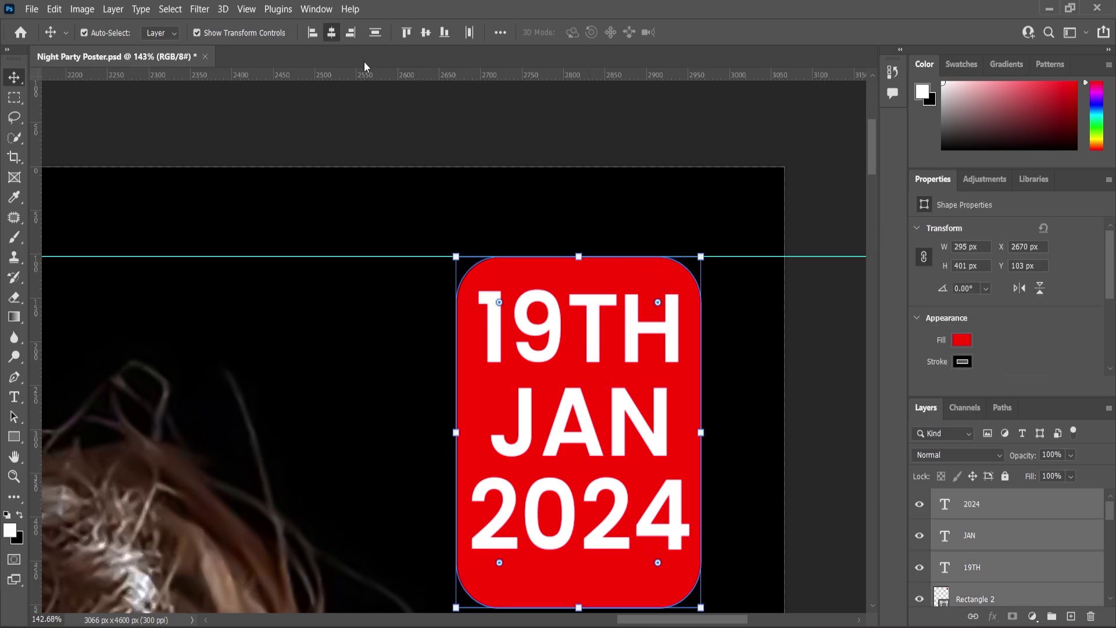
Step: Shorten the red rectangle from its lower edge to a height of 385.04 px
scroll(613, 398, down, 5)
click(791, 574)
scroll(597, 516, up, 8)
click(596, 516)
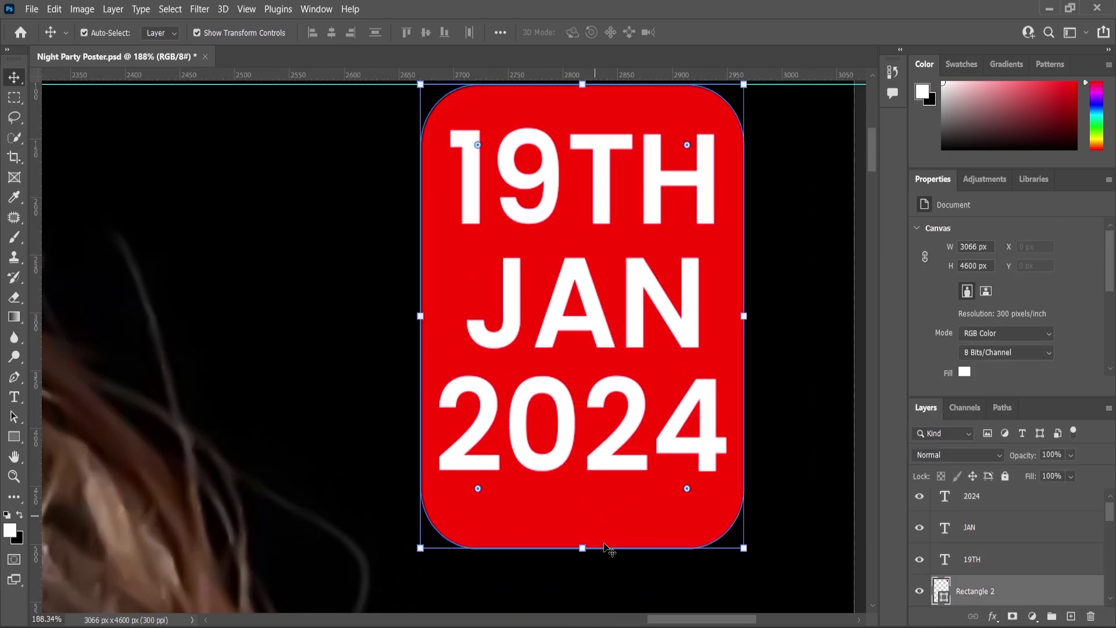
drag(582, 548, 583, 530)
click(16, 73)
scroll(639, 395, down, 7)
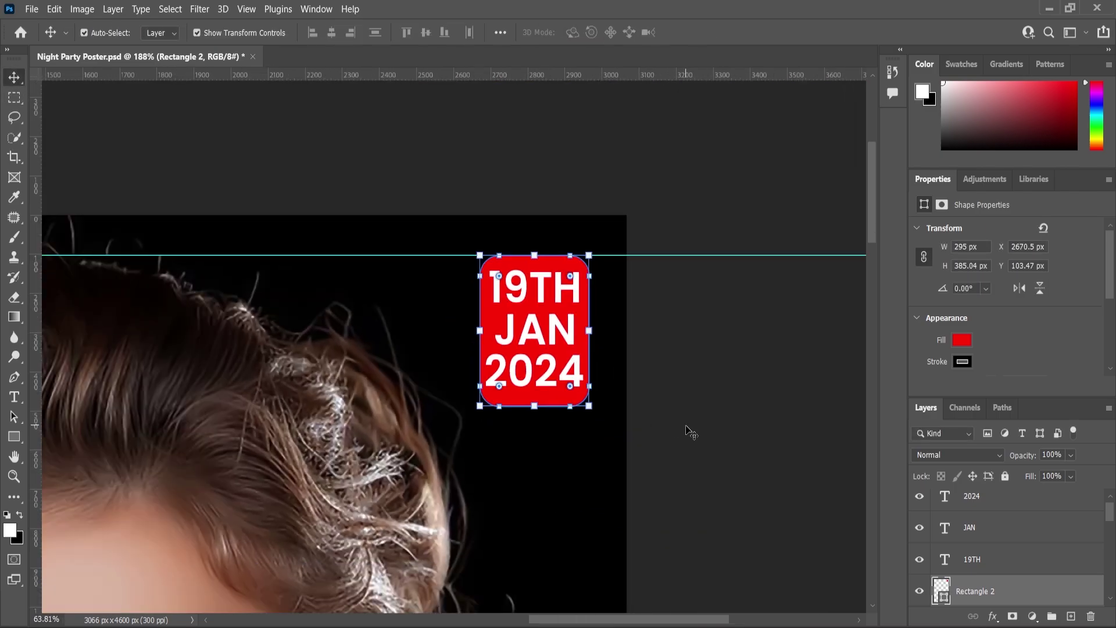
Step: Scale the three date lines down together to 23.8 pt, keeping them centred inside the red rectangle
click(688, 425)
scroll(682, 419, down, 4)
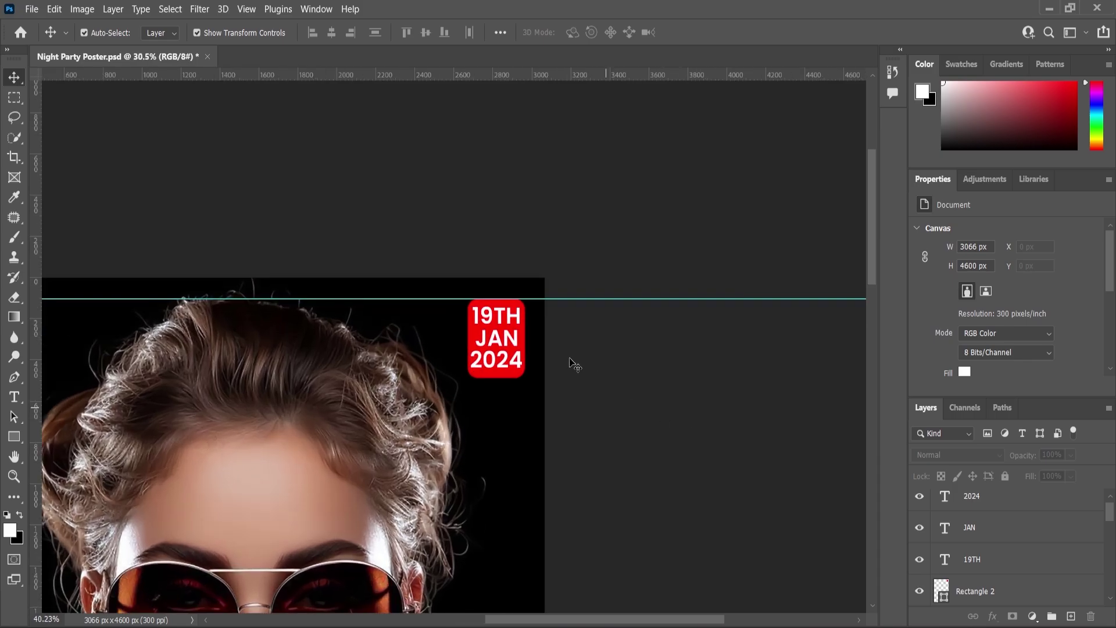
scroll(573, 366, up, 8)
click(511, 314)
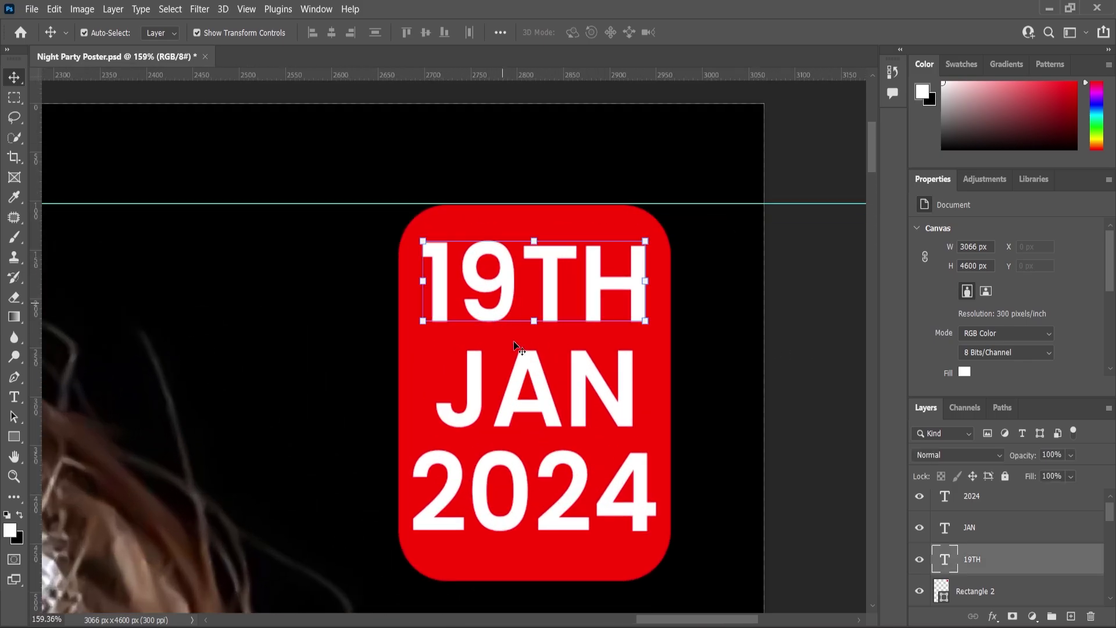
shift+click(575, 469)
drag(657, 239, 642, 256)
key(Return)
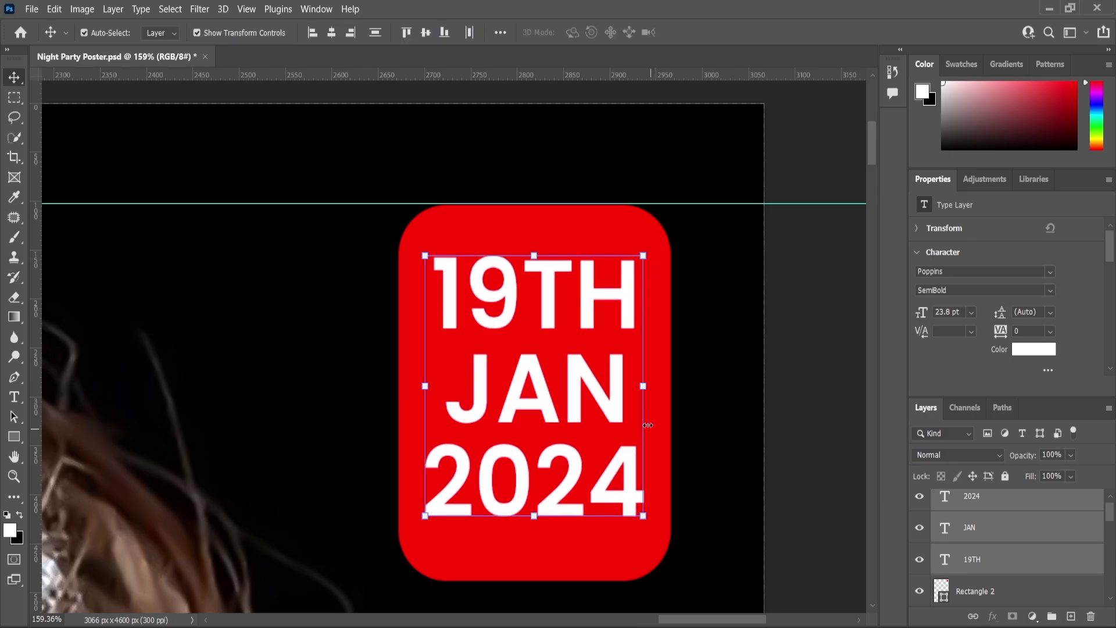
Step: Draw a small rectangle about 209 × 90 px across the red date badge's lower edge
scroll(616, 290, down, 3)
click(589, 419)
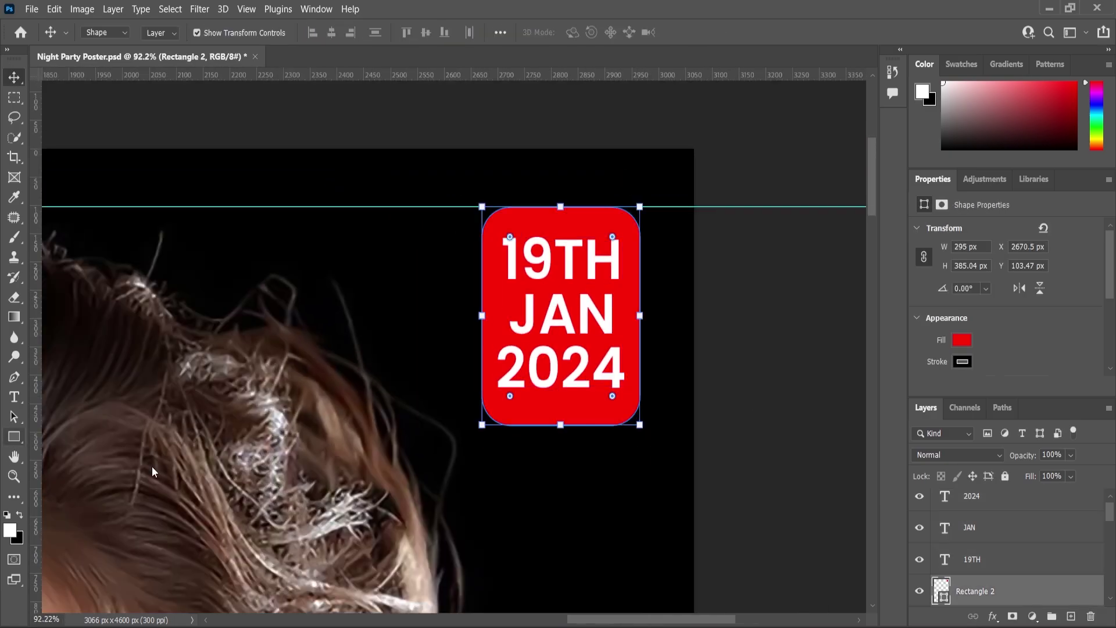
scroll(512, 468, up, 3)
key(u)
drag(504, 386, 652, 452)
Step: Pick a bright yellow foreground colour and fill the small rectangle below the date lines with it
click(16, 532)
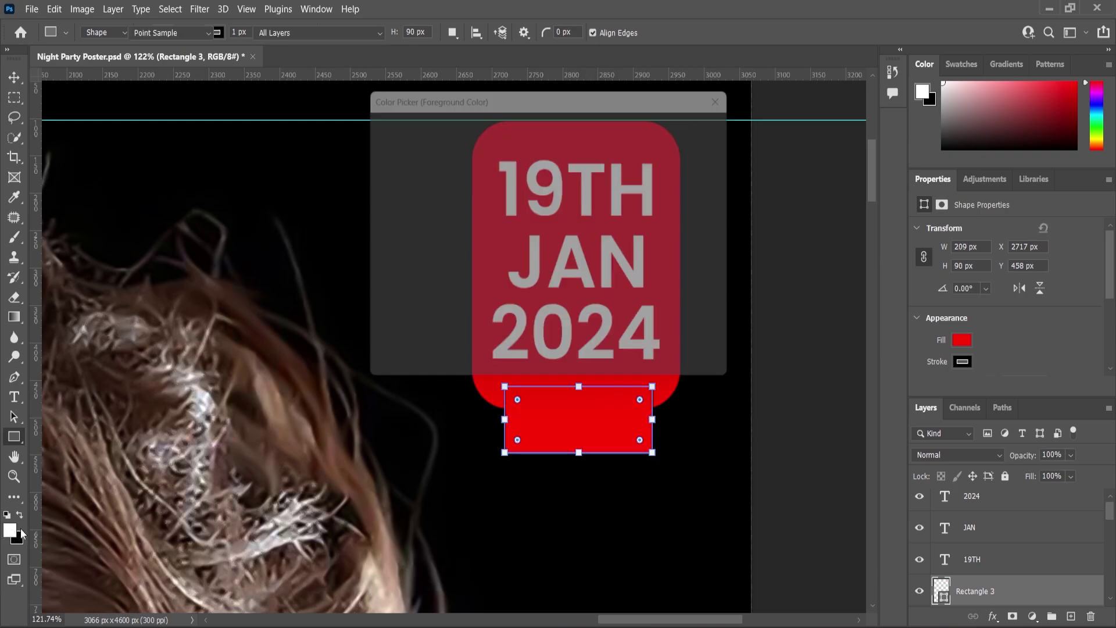
click(567, 286)
click(552, 126)
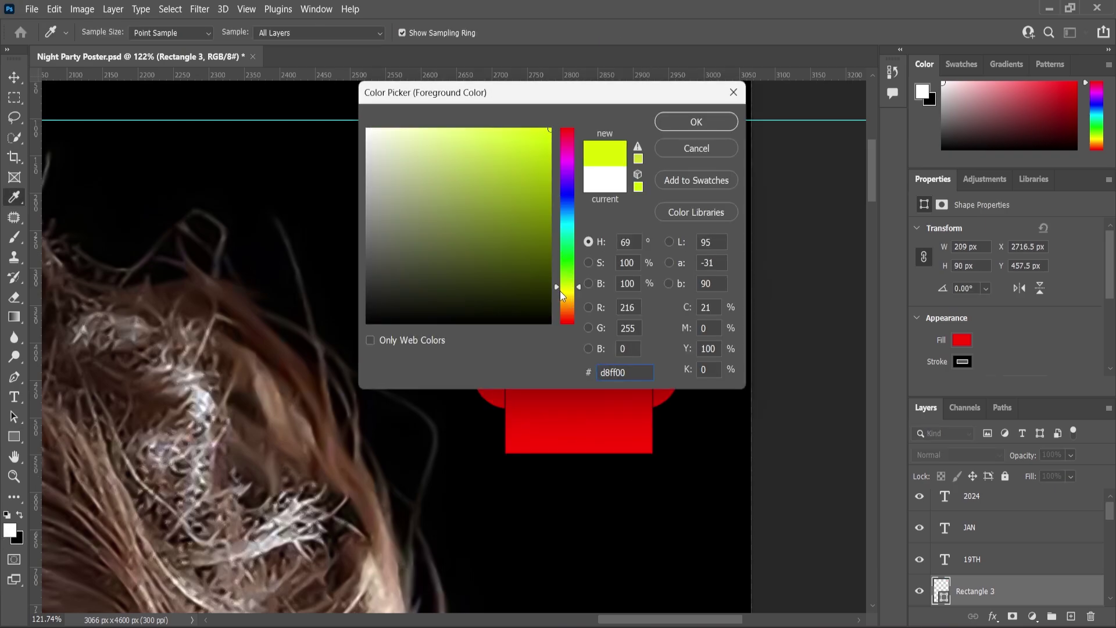
drag(555, 294, 556, 292)
click(697, 122)
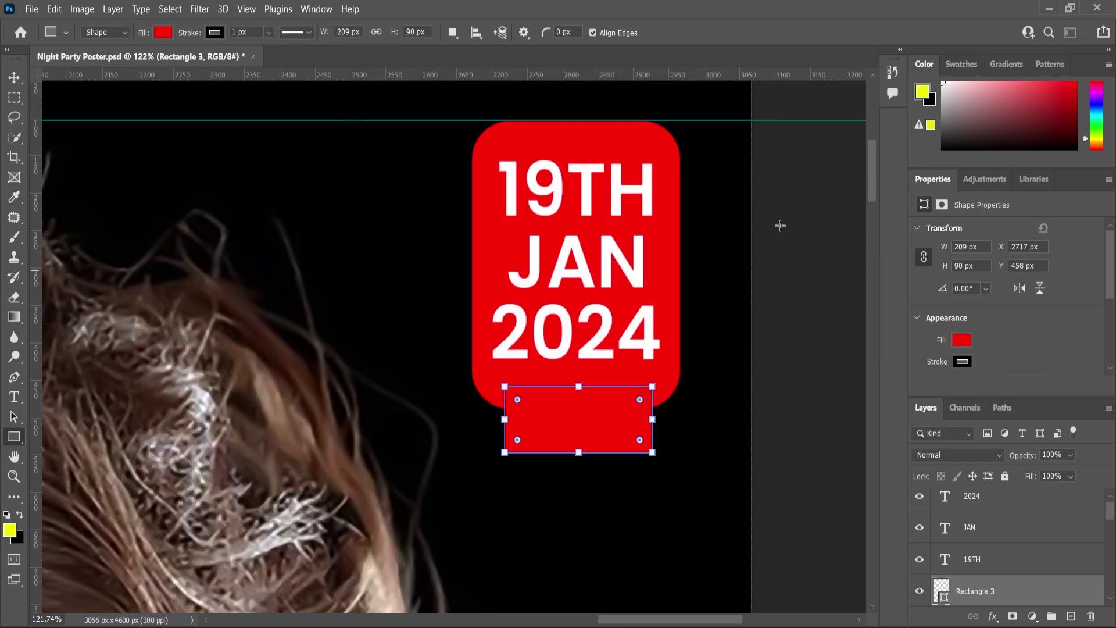
click(961, 340)
click(917, 424)
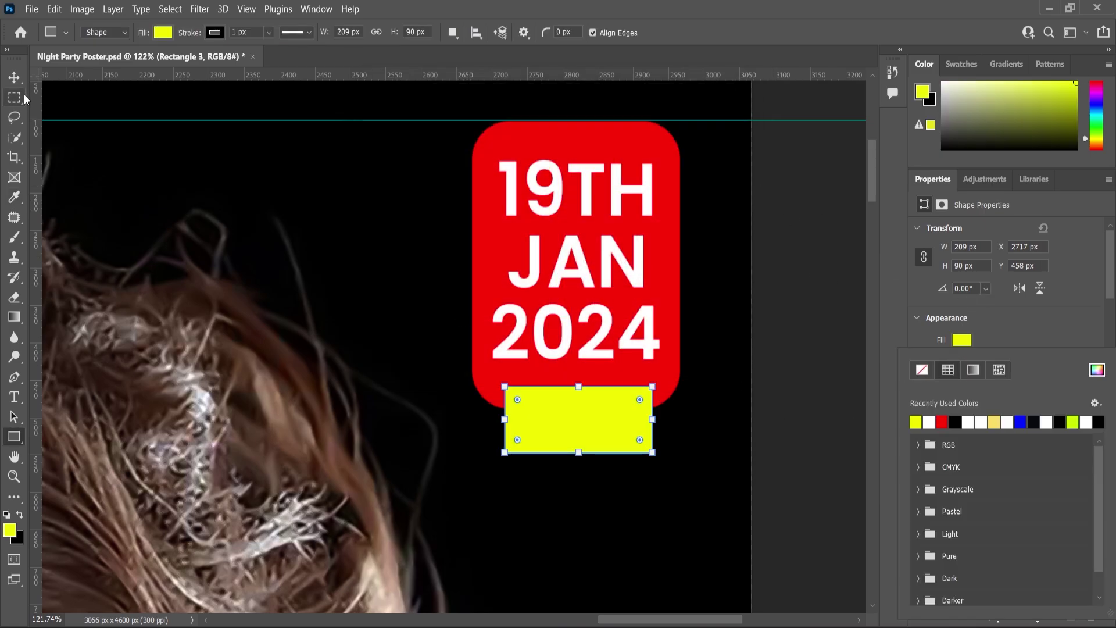
Step: Remove the stroke from the small yellow rectangle
click(15, 78)
click(809, 382)
click(620, 435)
click(962, 362)
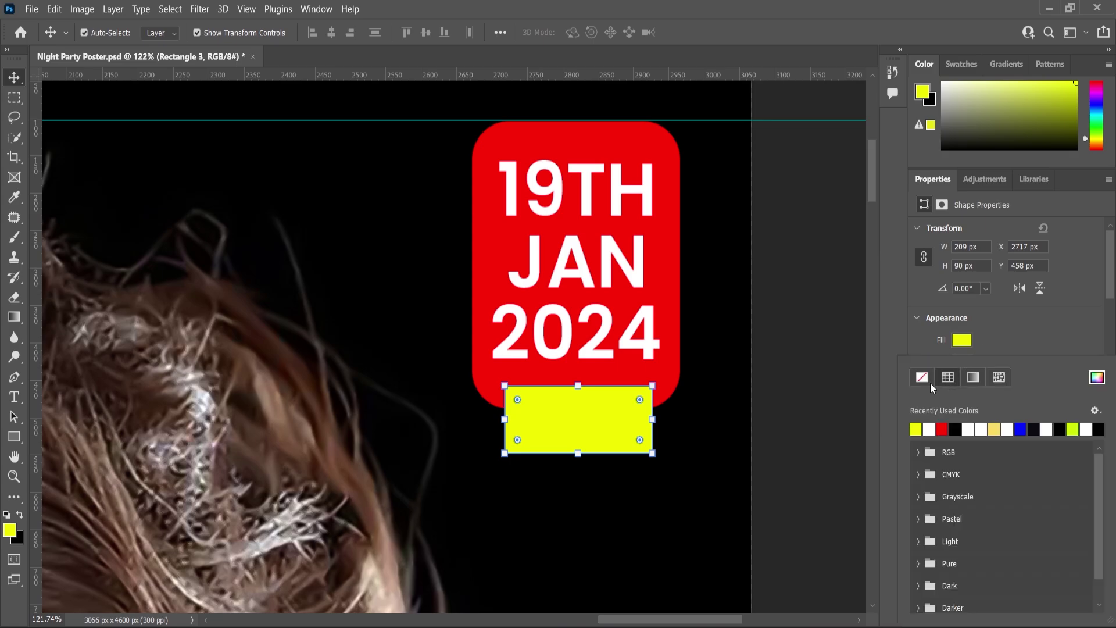
click(919, 428)
Step: Align the horizontal centres of the yellow rectangle and the red date rectangle
click(668, 440)
shift+click(671, 338)
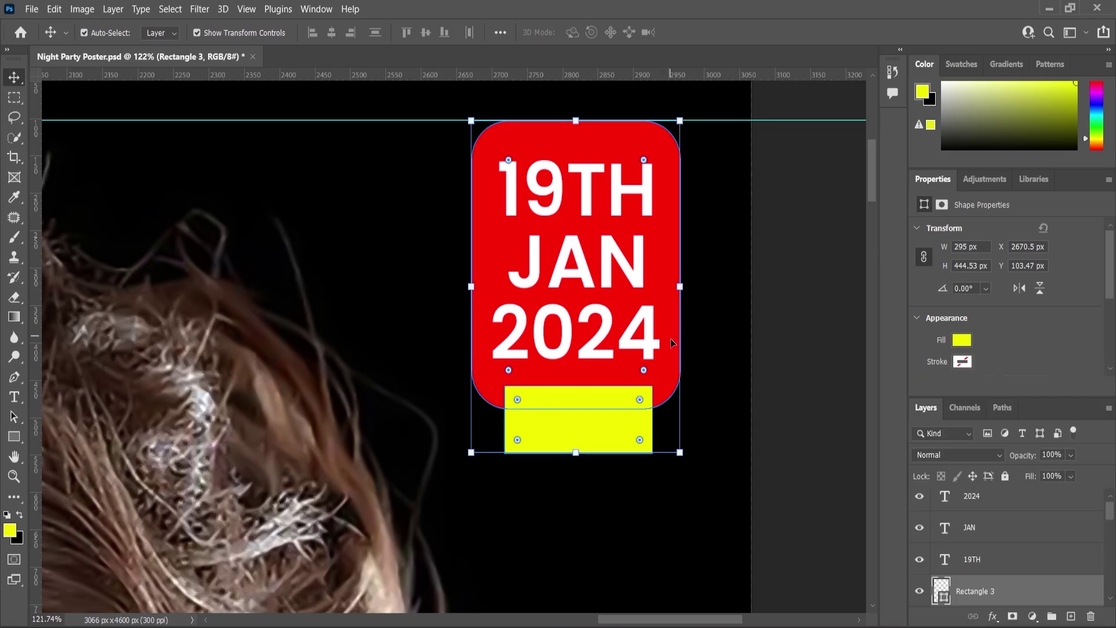
click(332, 35)
click(784, 303)
scroll(581, 302, down, 3)
scroll(590, 343, up, 3)
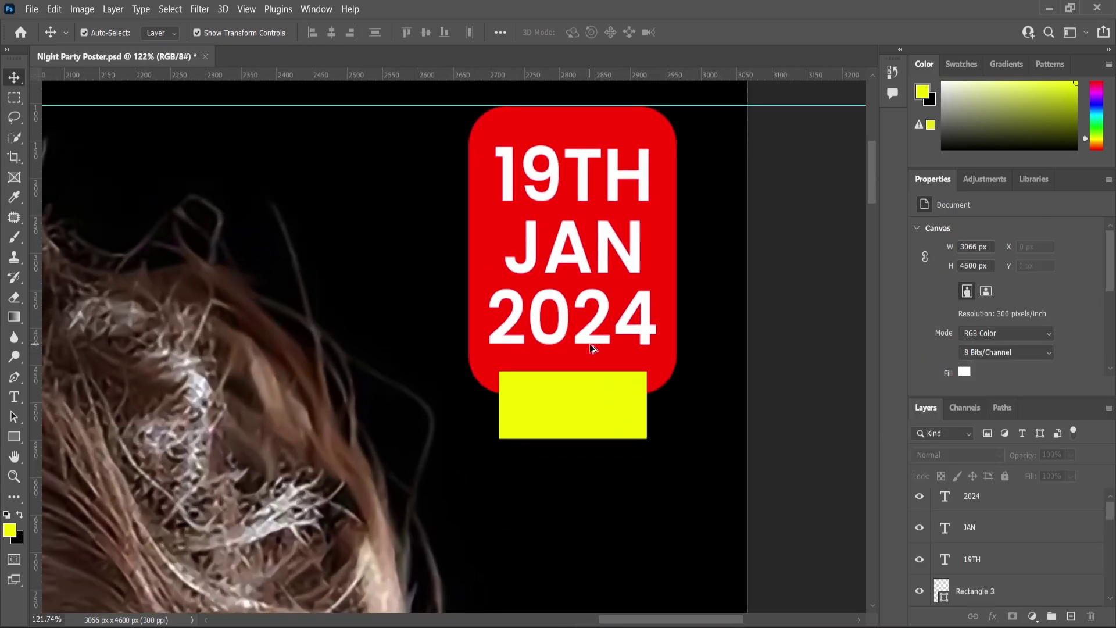
Step: Duplicate the 2024 text line and move the copy down onto the yellow rectangle
click(591, 335)
key(ctrl+j)
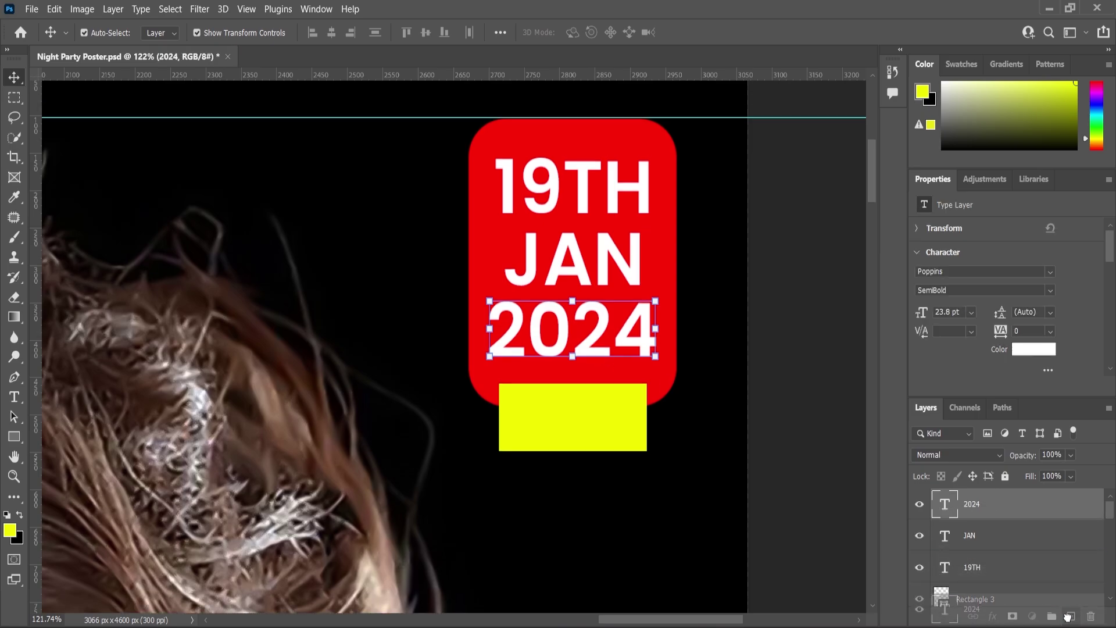
scroll(558, 325, up, 3)
drag(561, 350, 560, 490)
Step: Change the copied text on the yellow rectangle to 7PM and colour it black
double_click(560, 490)
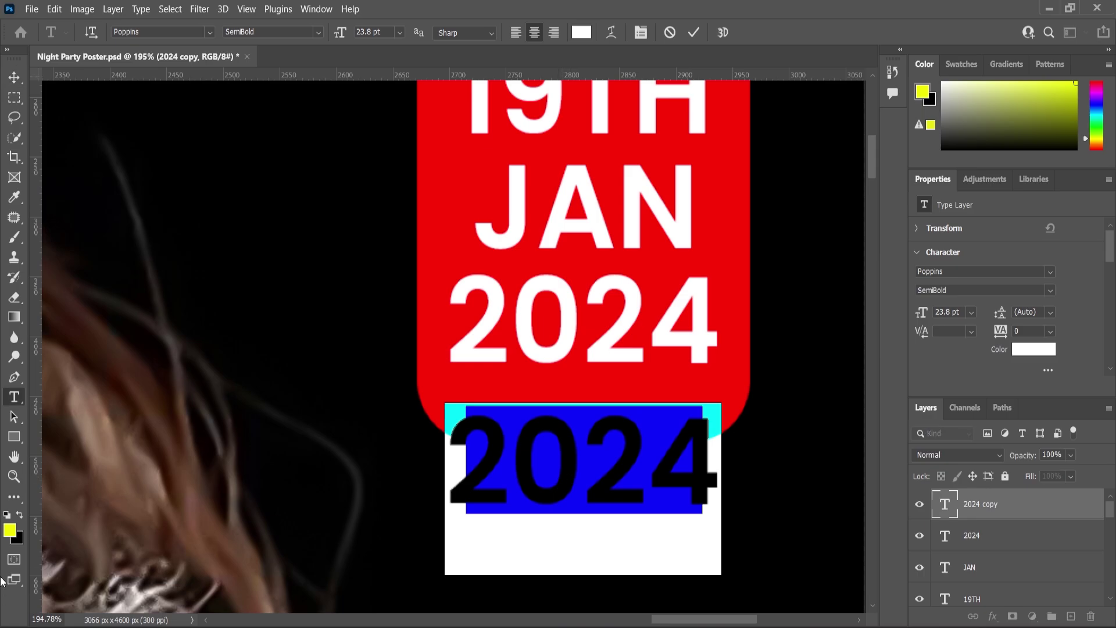
key(alt+Tab)
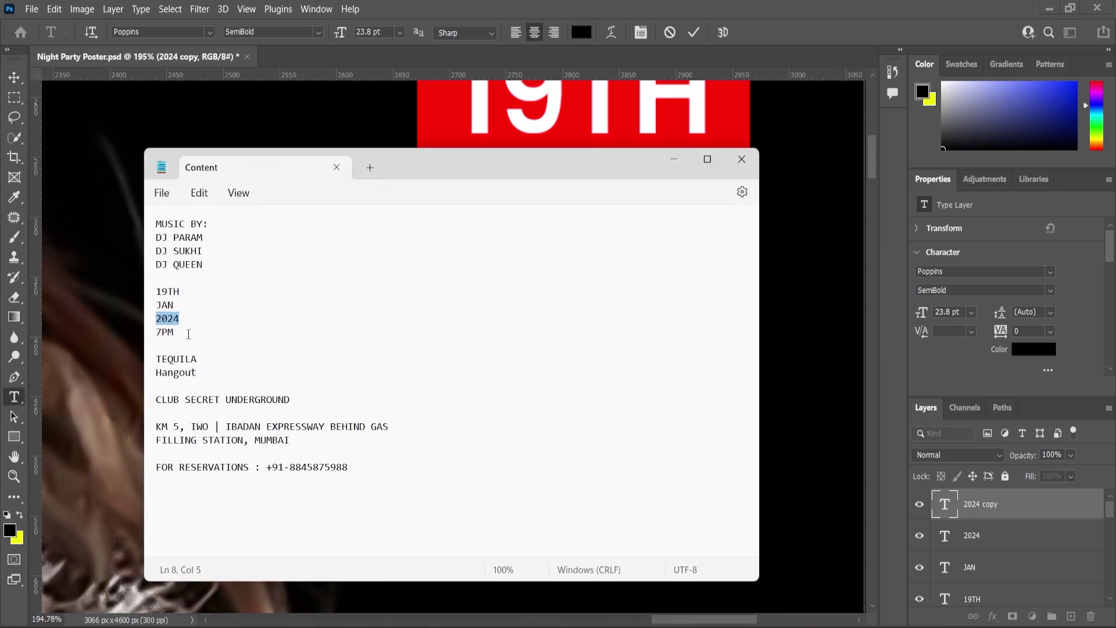
key(alt+Tab)
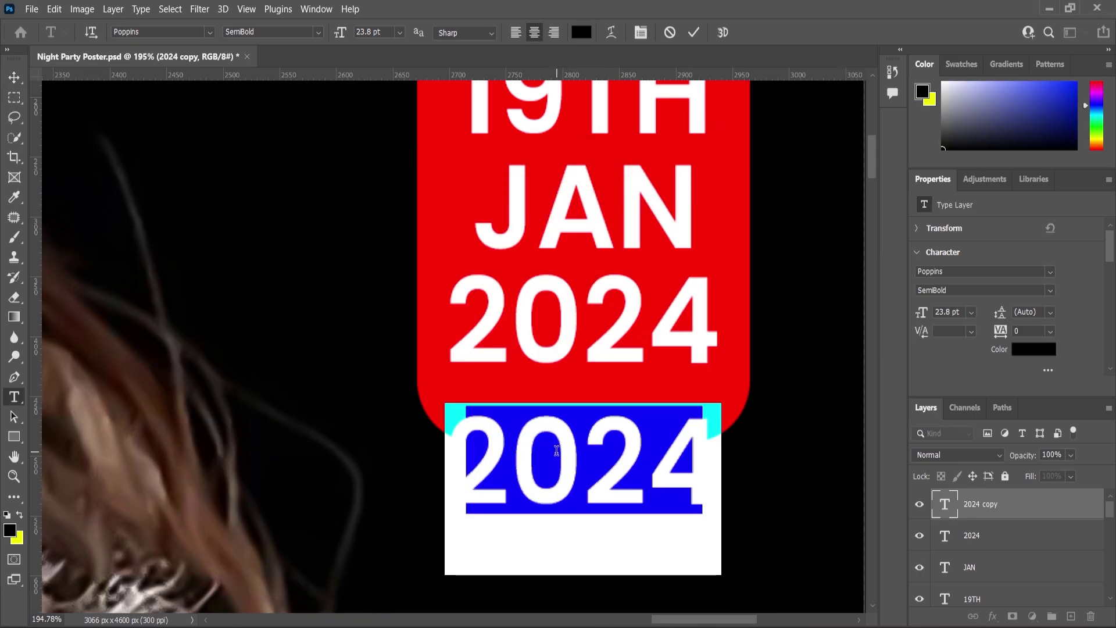
text(7PM)
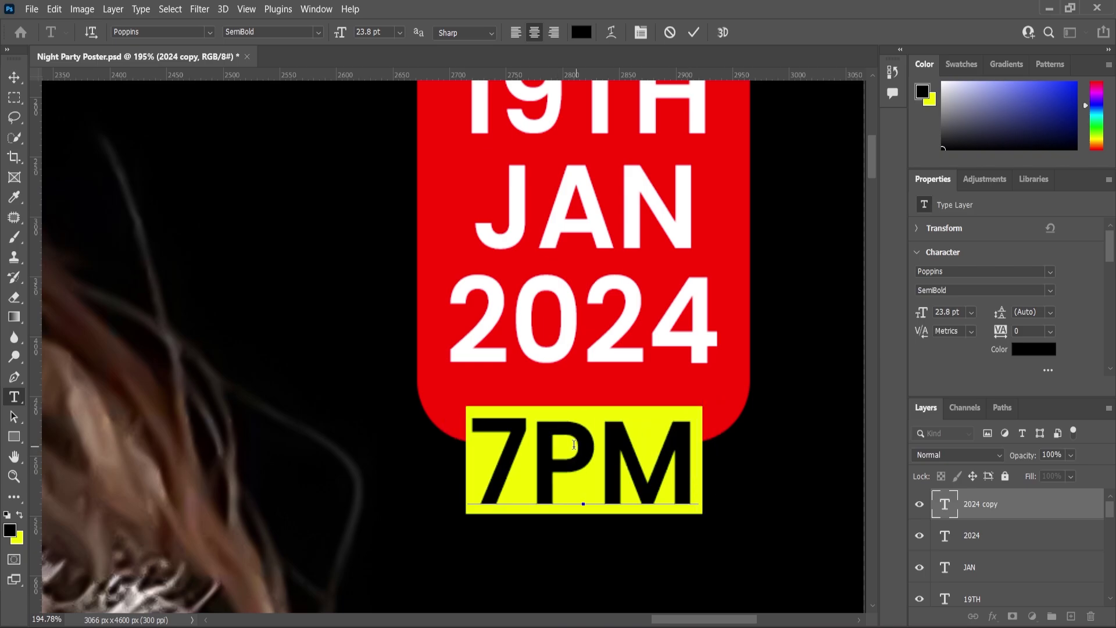
click(13, 80)
Step: Scale the 7PM text down around its centre to 18.65 pt
scroll(662, 437, up, 2)
key(ctrl+t)
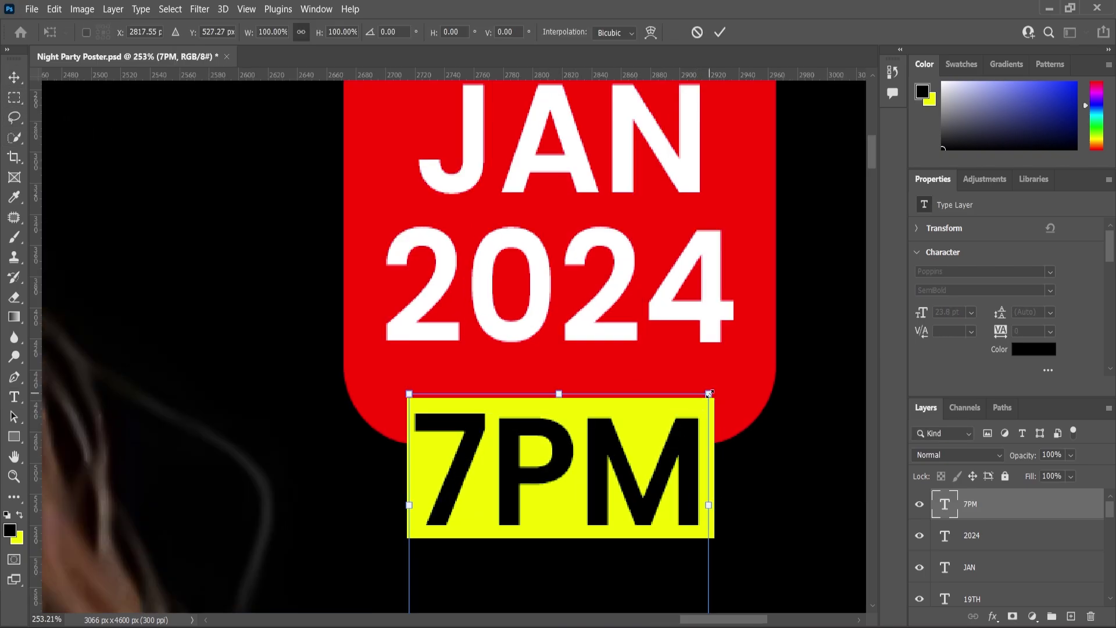
drag(709, 394, 675, 418)
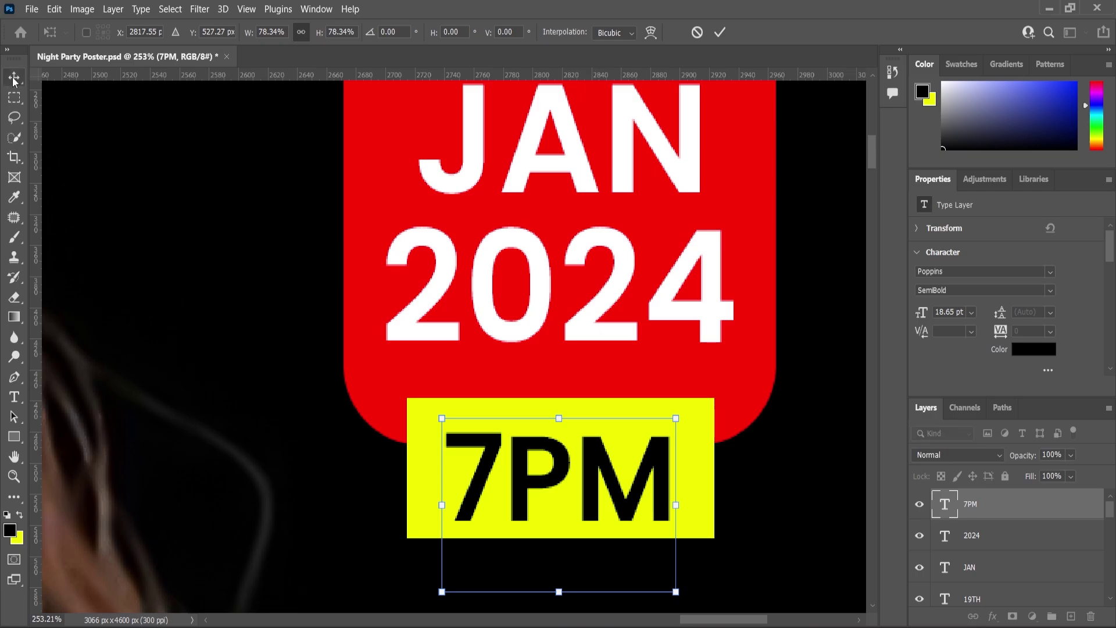
key(Return)
Step: Centre the 7PM text and the yellow rectangle on each other horizontally and vertically
shift+click(710, 451)
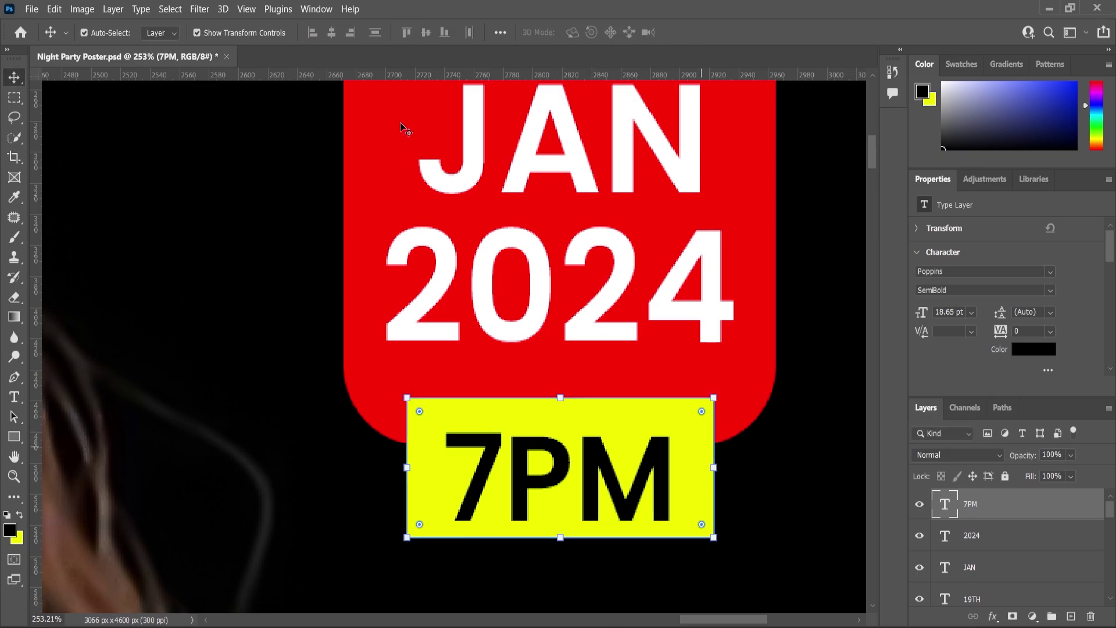
click(332, 33)
click(425, 32)
scroll(590, 366, down, 8)
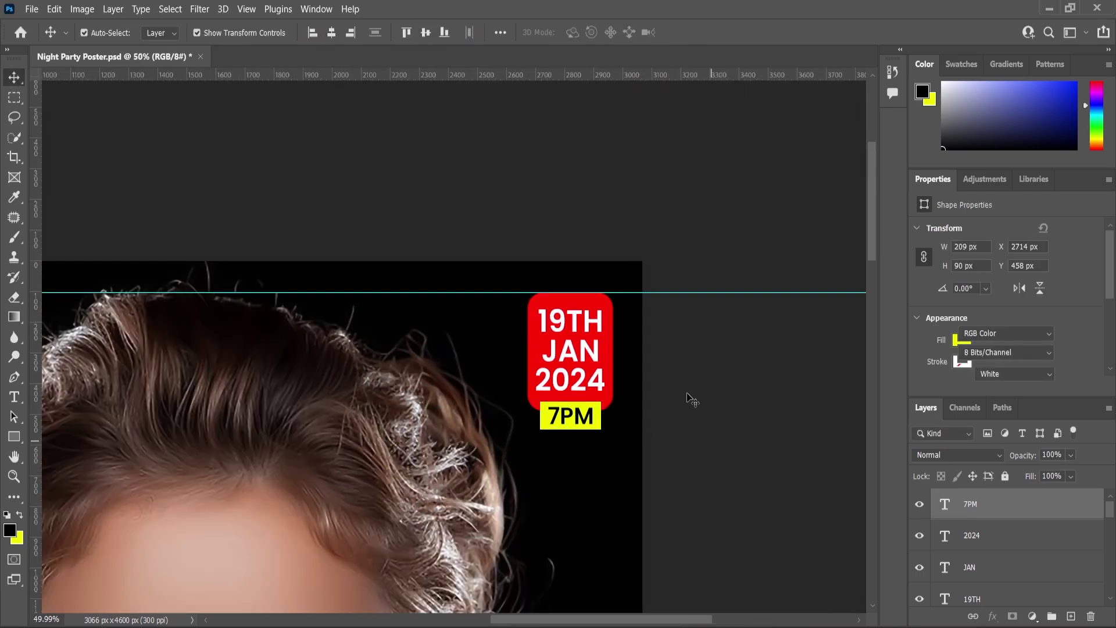
click(691, 400)
Step: Select all the date and time badge layers and convert them into one smart object
scroll(660, 366, down, 6)
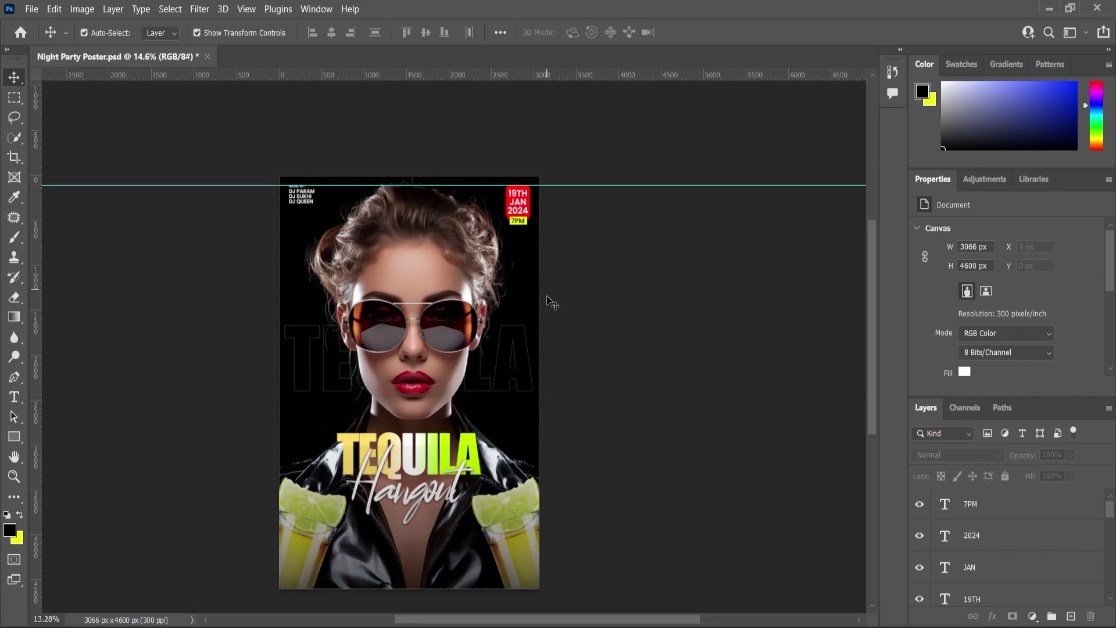
scroll(526, 250, up, 3)
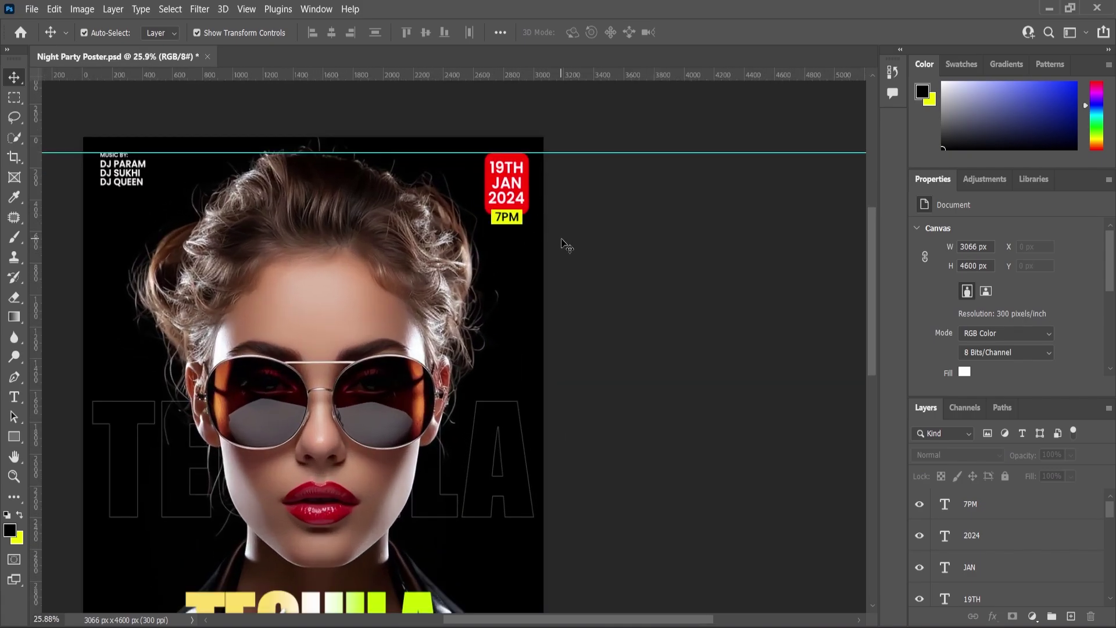
drag(561, 243, 483, 128)
scroll(494, 125, up, 5)
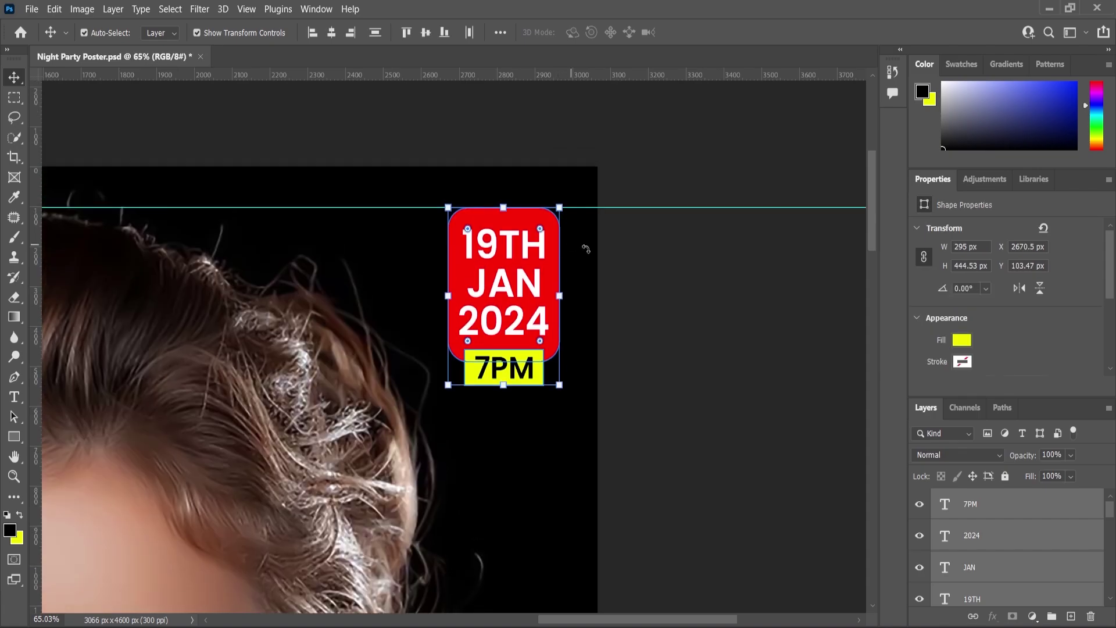
right_click(976, 503)
click(825, 219)
Step: Scale the badge smart object to 81.51% and place it against the guide at about X 2734 px, Y 103 px
drag(561, 207, 548, 224)
drag(532, 273, 546, 258)
key(Return)
Step: Draw a wide rectangle about 1513 × 152 px below the Hangout lettering
scroll(627, 294, down, 10)
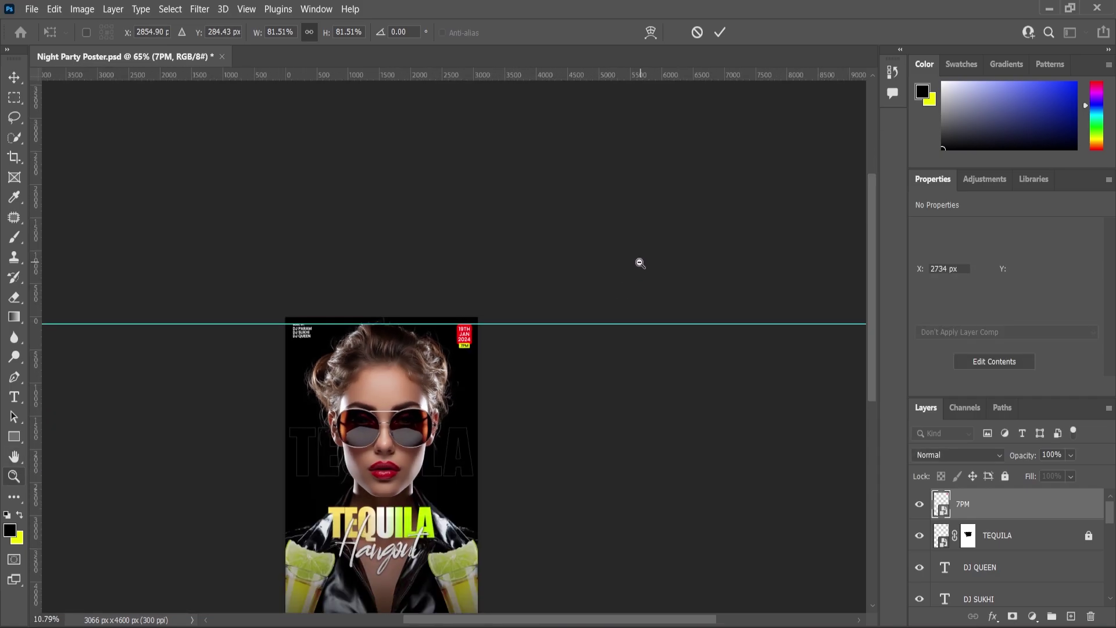
scroll(437, 507, up, 5)
scroll(588, 339, down, 3)
scroll(389, 389, up, 5)
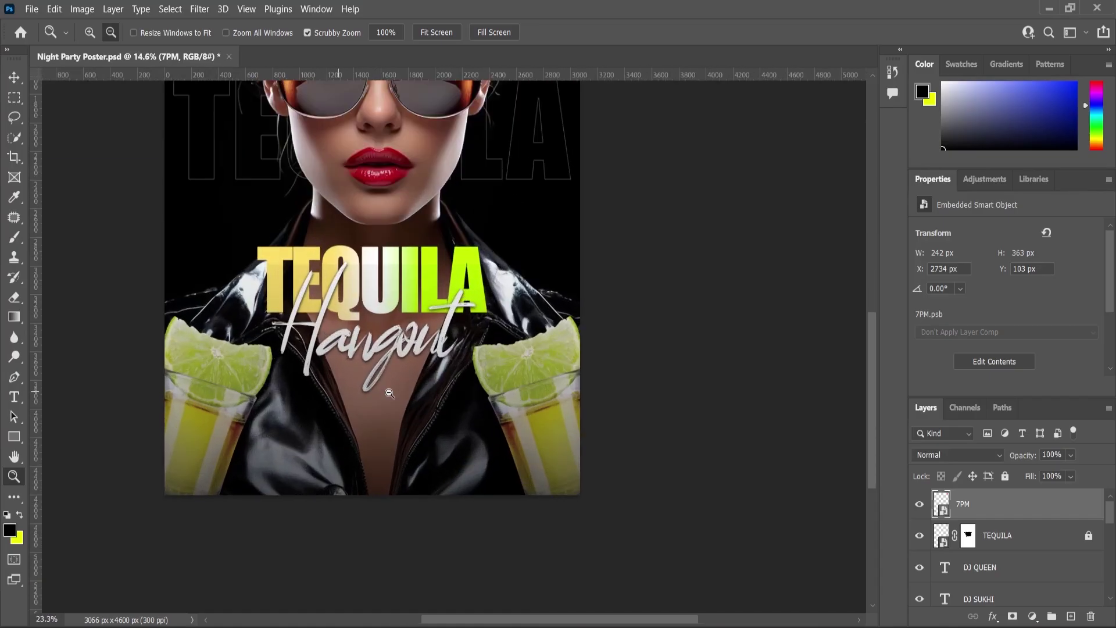
click(10, 440)
drag(360, 443, 502, 441)
Step: Give the wide rectangle a white stroke and remove its fill
click(962, 361)
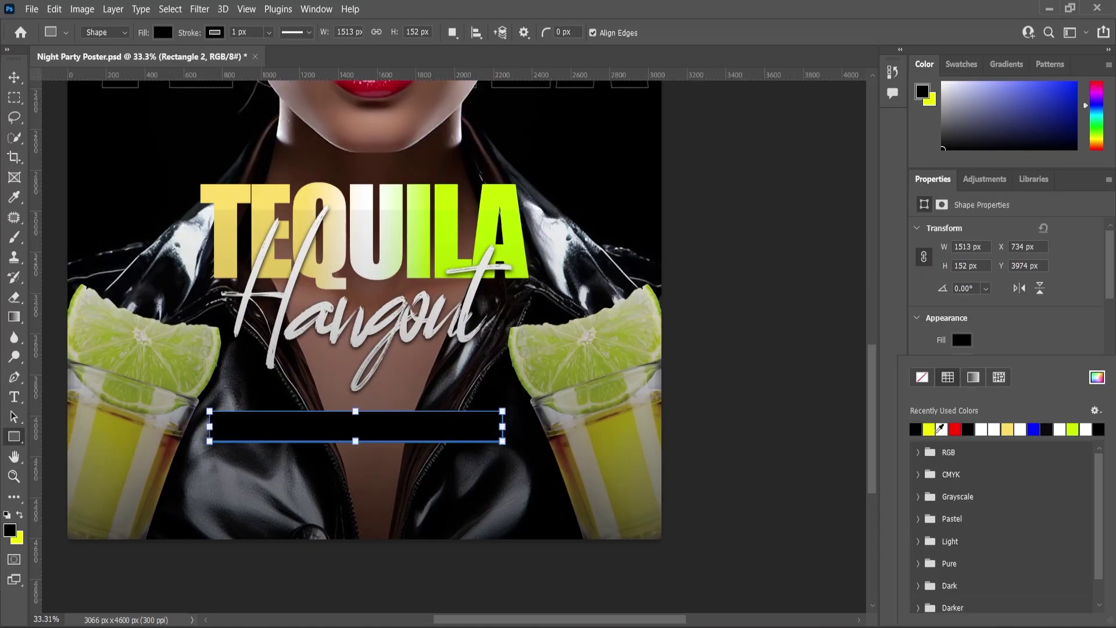
click(936, 428)
click(964, 342)
click(921, 370)
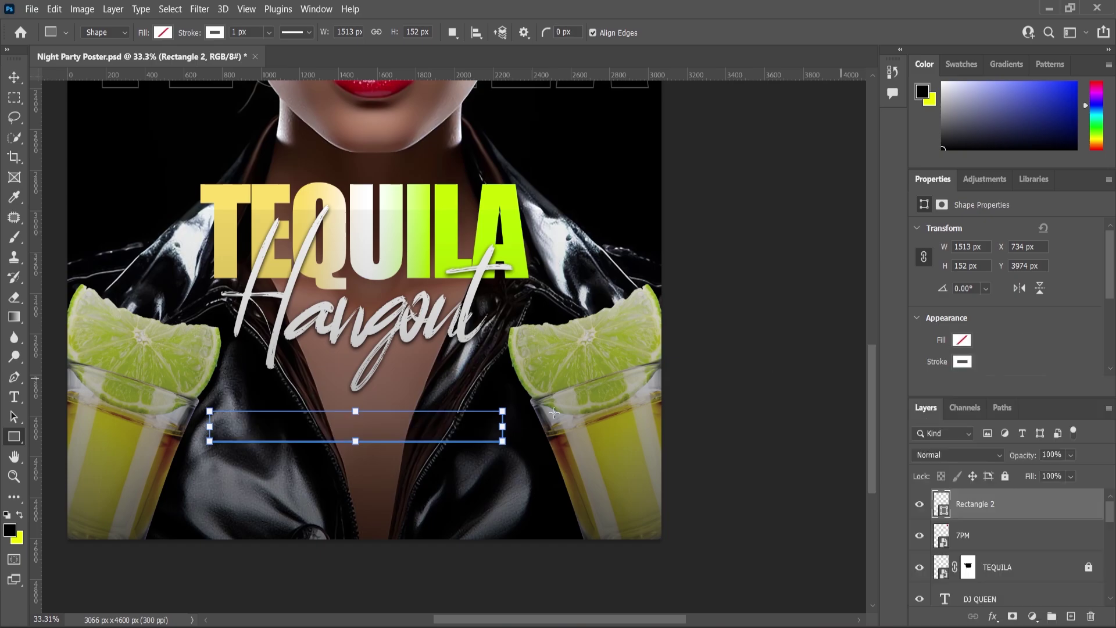
scroll(1048, 352, down, 3)
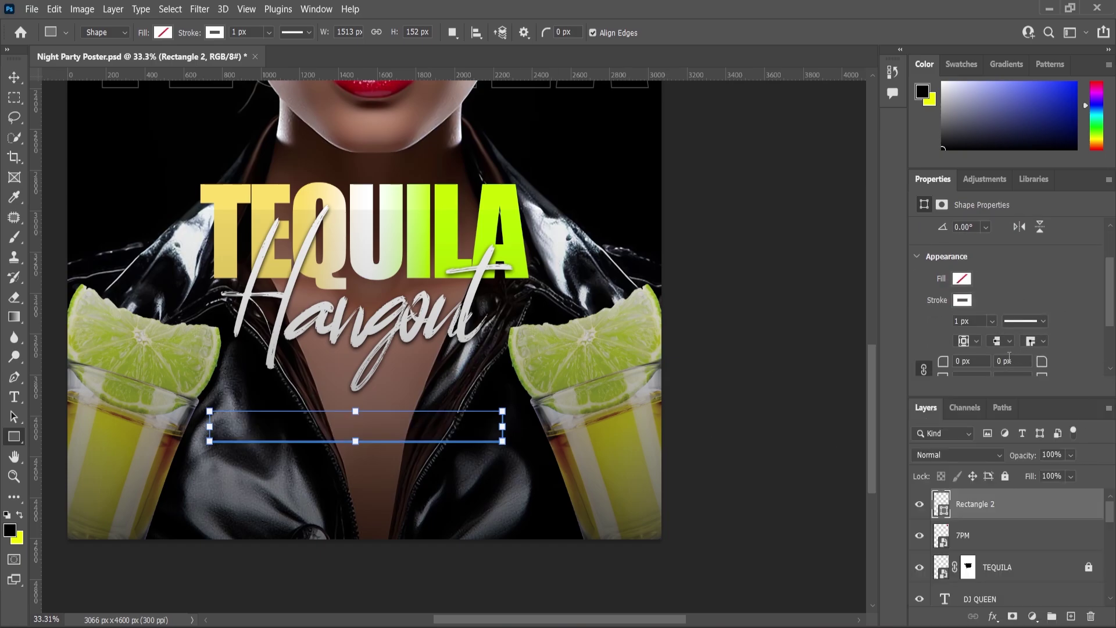
Step: Centre the outlined rectangle horizontally on the whole canvas and clear the selection
click(15, 77)
key(ctrl+a)
click(331, 32)
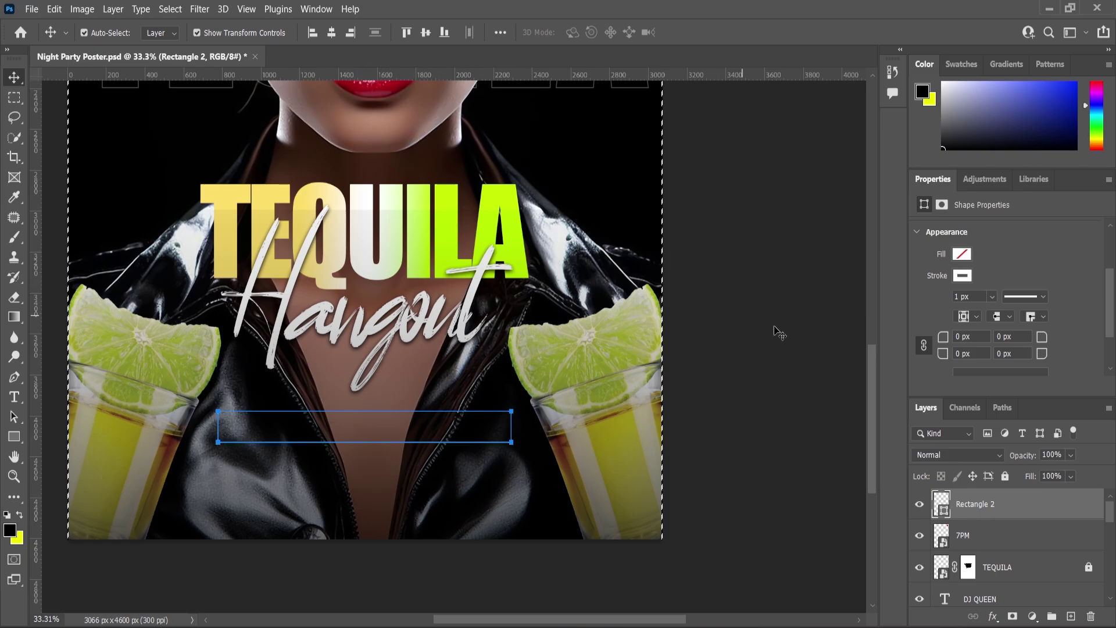
key(ctrl+d)
click(776, 330)
Step: Set the outlined rectangle's stroke width to 4 px
scroll(512, 460, up, 3)
drag(511, 459, 495, 422)
key(ctrl+z)
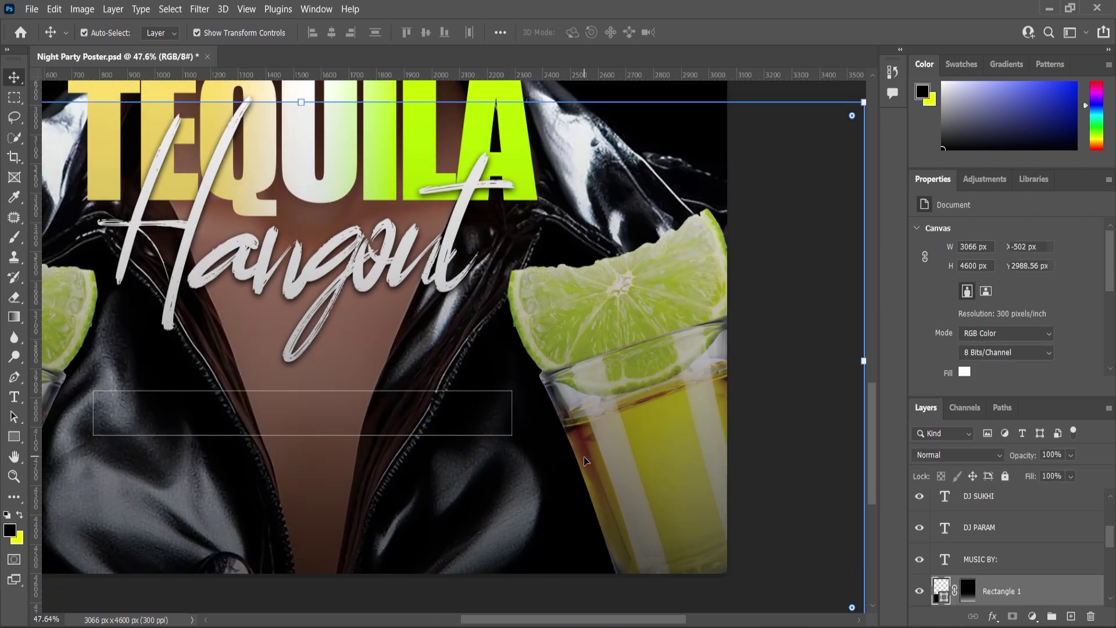
click(396, 434)
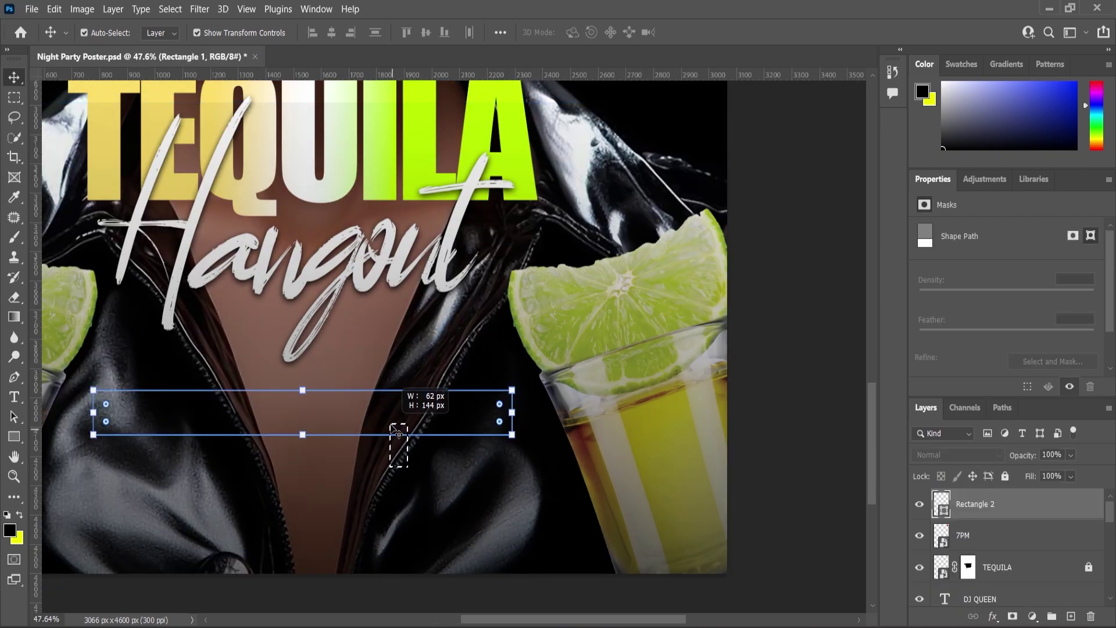
scroll(1010, 312, down, 2)
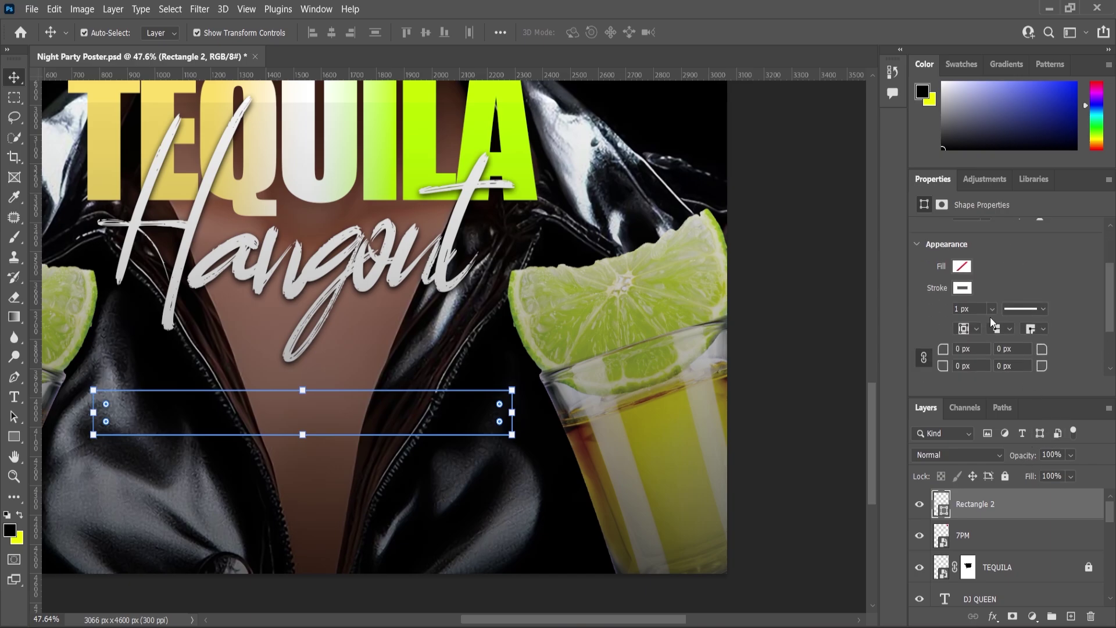
text(3)
key(Return)
drag(975, 309, 925, 308)
text(4)
key(Return)
Step: Round all corners of the outlined rectangle to a 51 px radius
click(14, 476)
scroll(371, 426, up, 2)
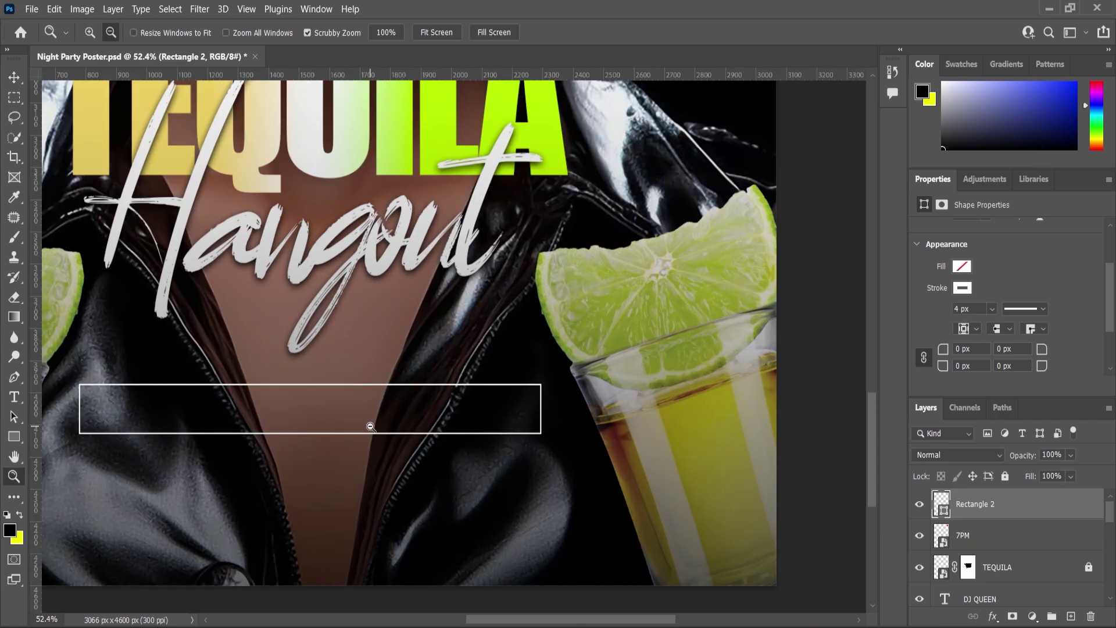
click(14, 78)
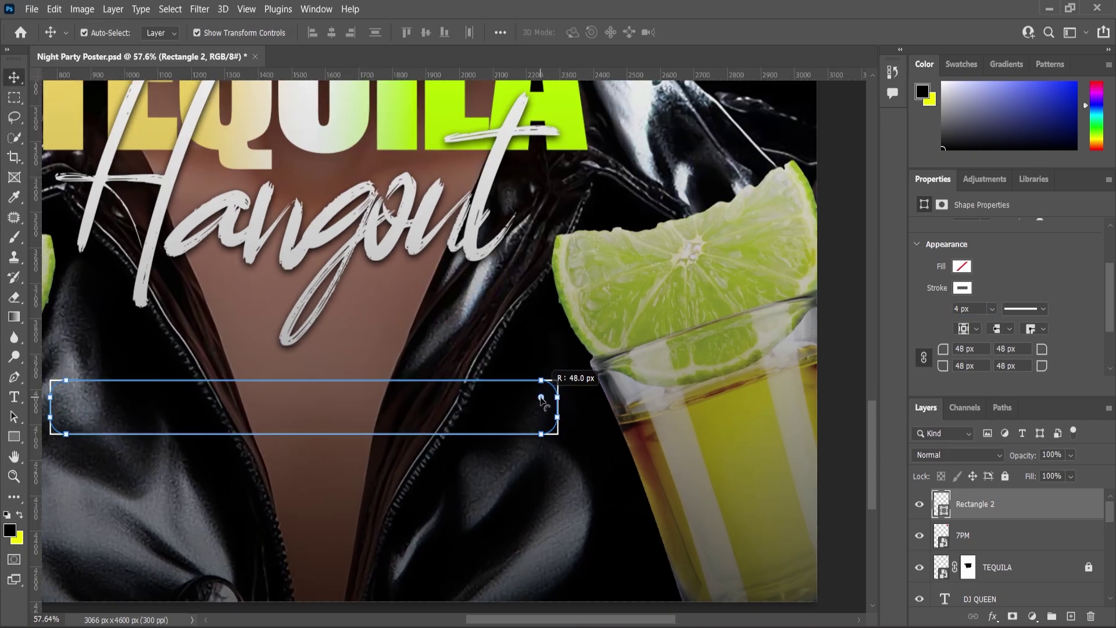
drag(540, 397, 540, 398)
click(14, 476)
drag(549, 344, 551, 356)
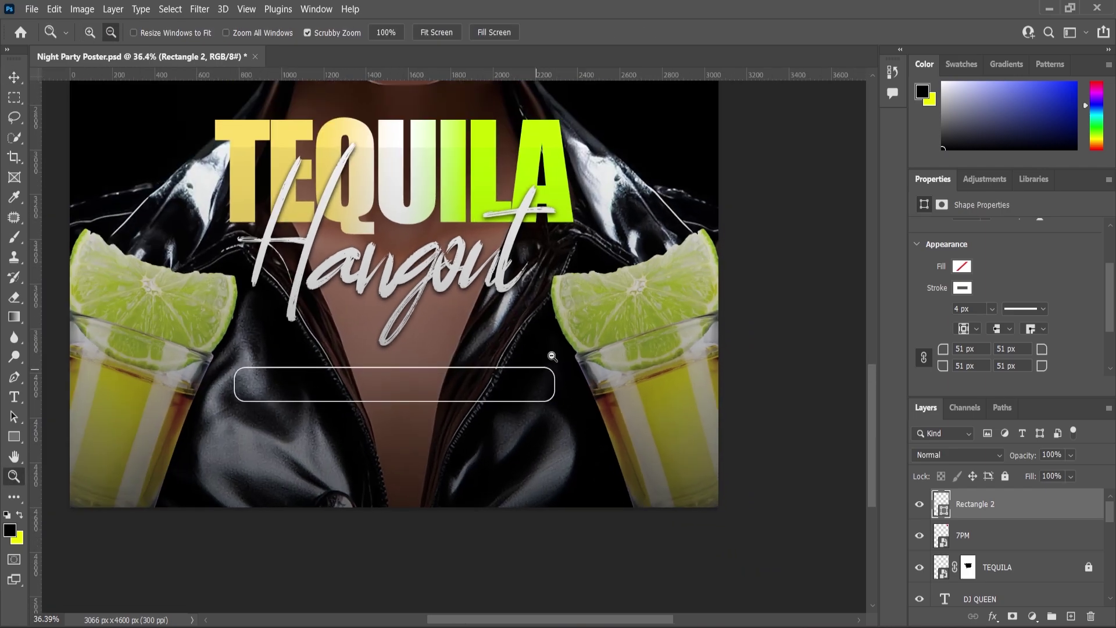
Step: Copy CLUB SECRET UNDERGROUND from the Content file in Notepad and insert it as a new text line below the outlined rectangle
key(alt+Tab)
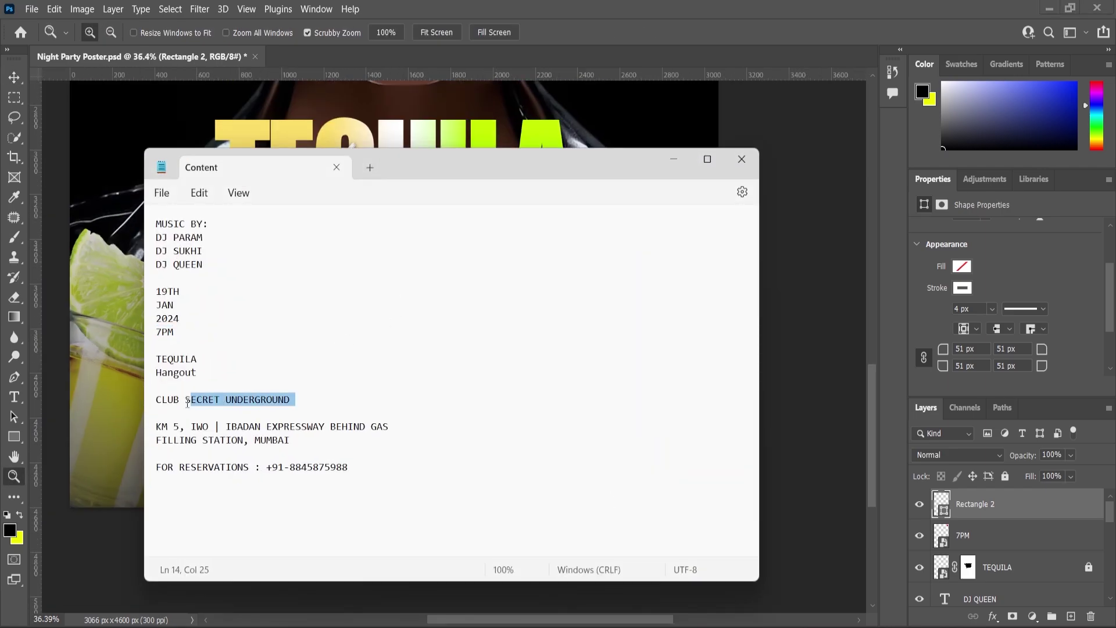
click(672, 164)
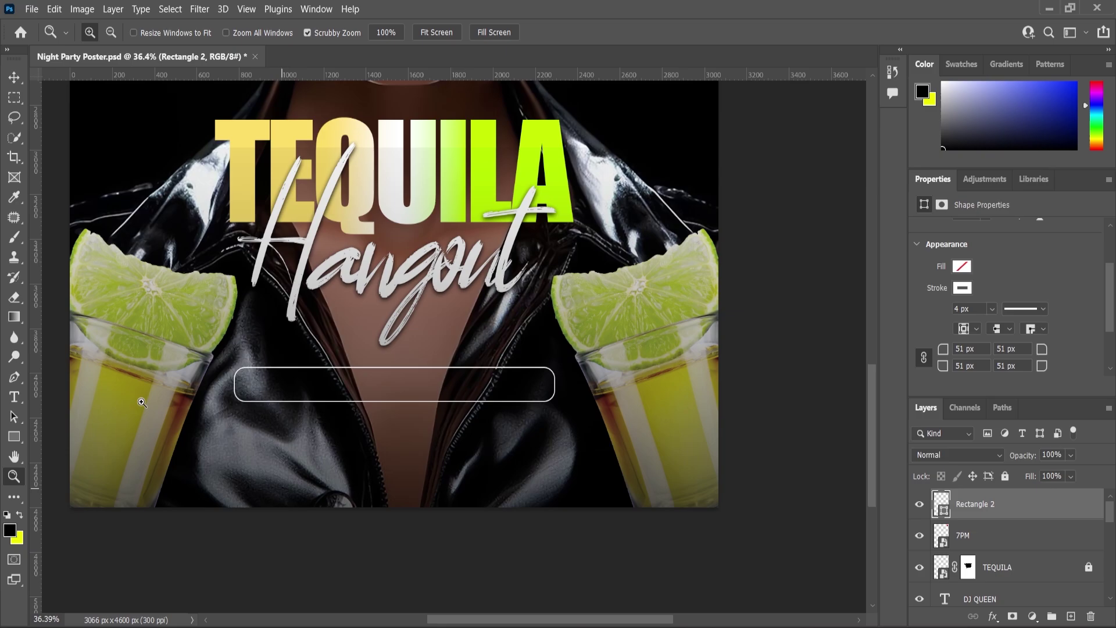
click(15, 398)
click(268, 452)
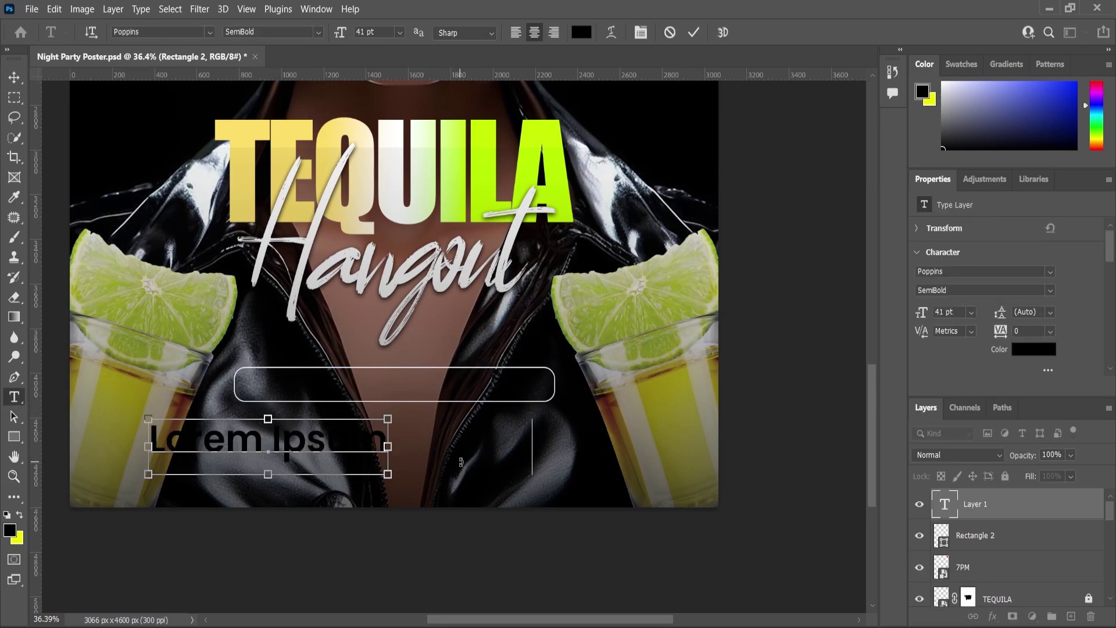
key(ctrl+v)
Step: Set the CLUB SECRET UNDERGROUND text's colour to white (ffffff) and its font style to Bold
key(ctrl+a)
click(13, 527)
text(ffffff)
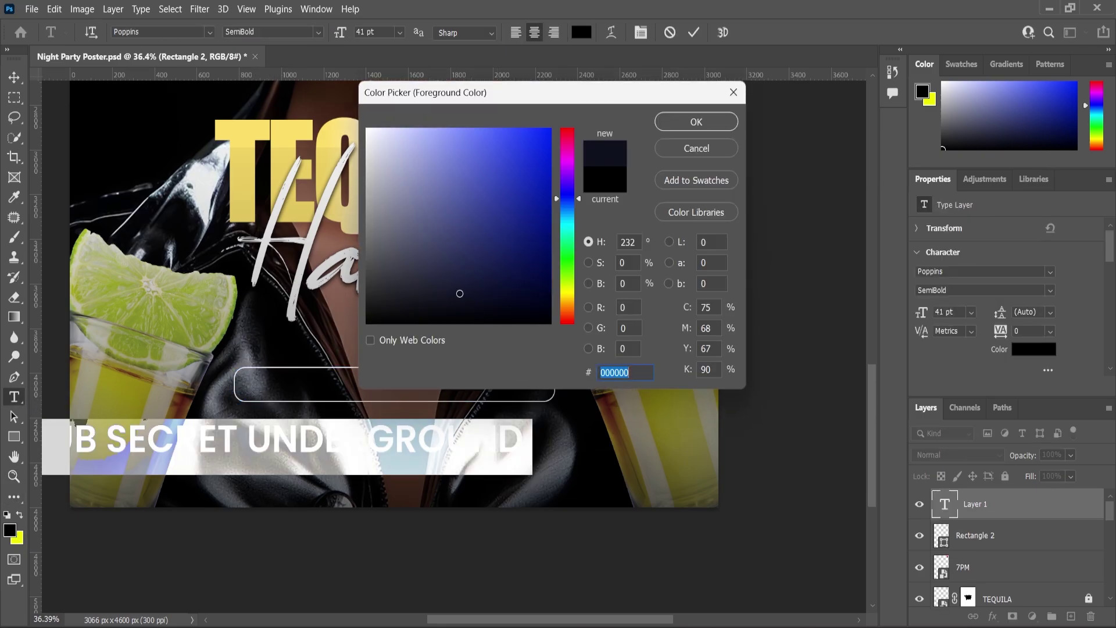
click(696, 121)
click(270, 31)
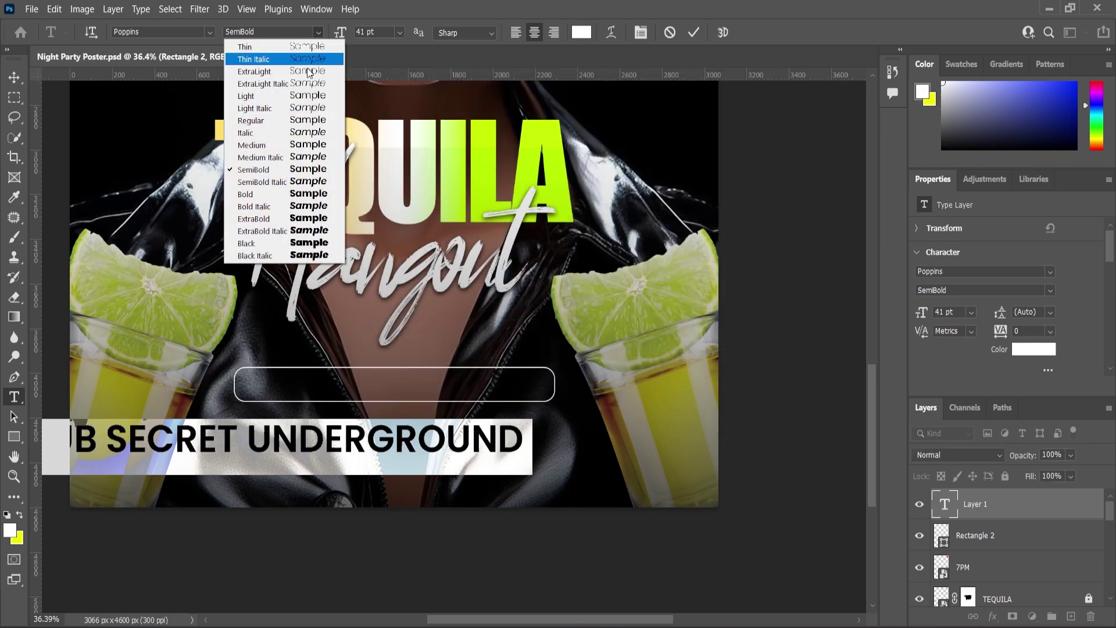
click(244, 194)
key(ctrl+Return)
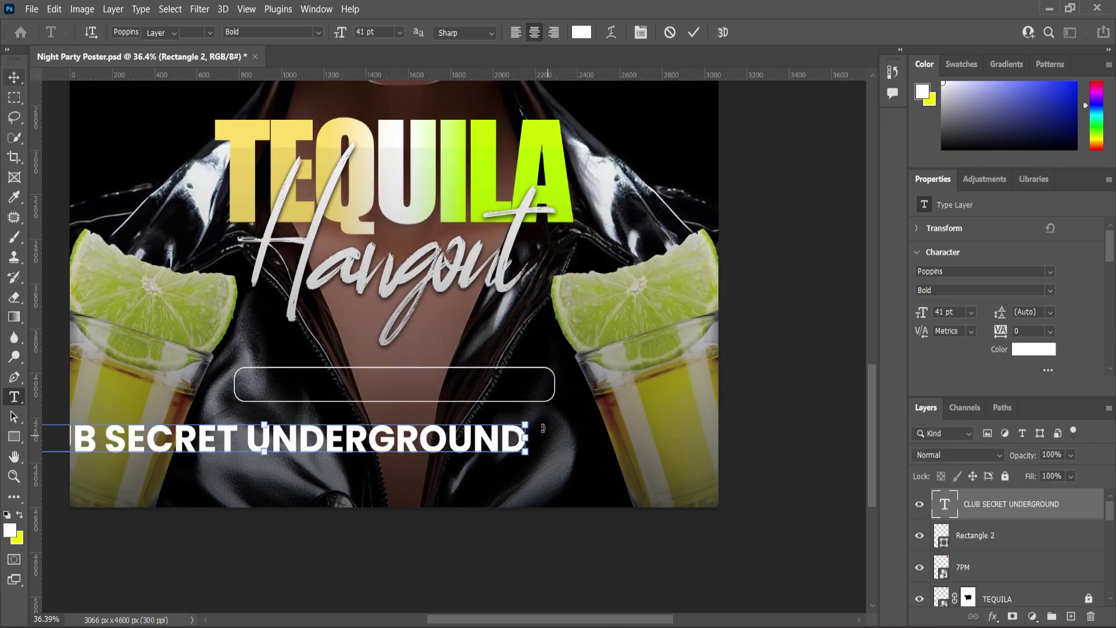
Step: Scale the CLUB SECRET UNDERGROUND text down to about 24 pt and move it inside the outlined rectangle
key(v)
key(ctrl+t)
drag(533, 418, 428, 430)
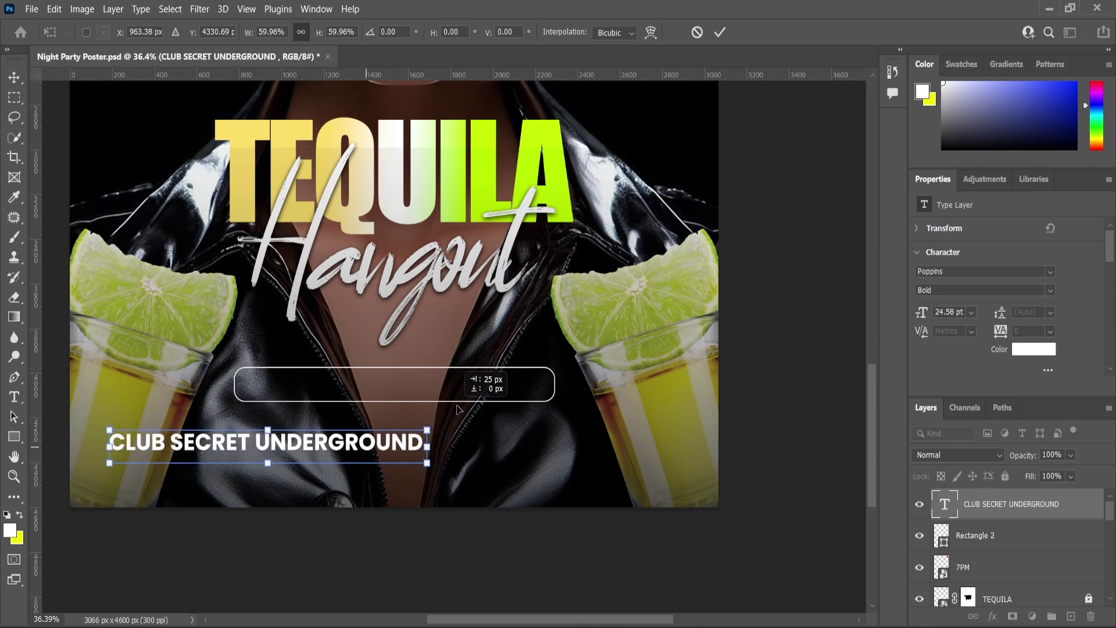
drag(367, 455, 490, 393)
scroll(483, 372, up, 3)
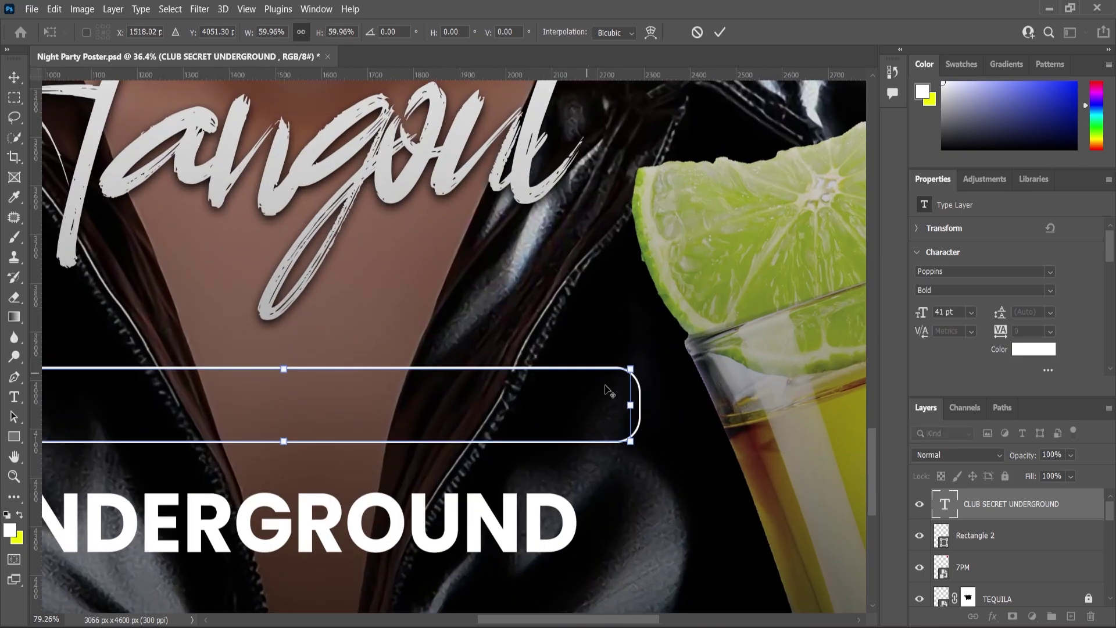
drag(630, 367, 621, 369)
key(Return)
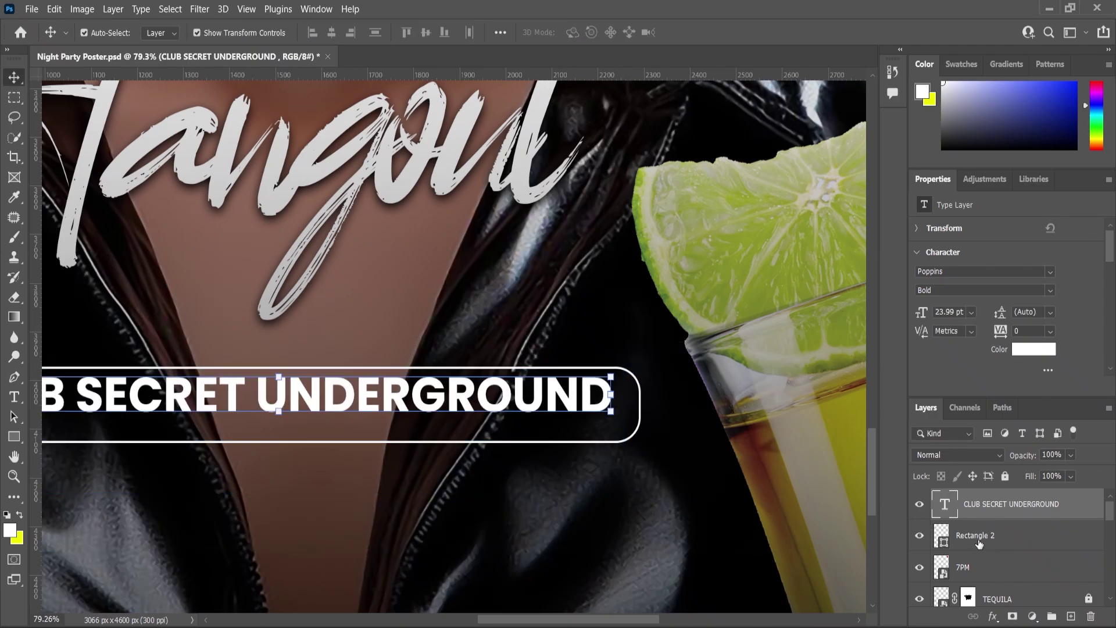
Step: Select the club name together with the outlined rectangle, centre them on each other and clear the selection
click(978, 537)
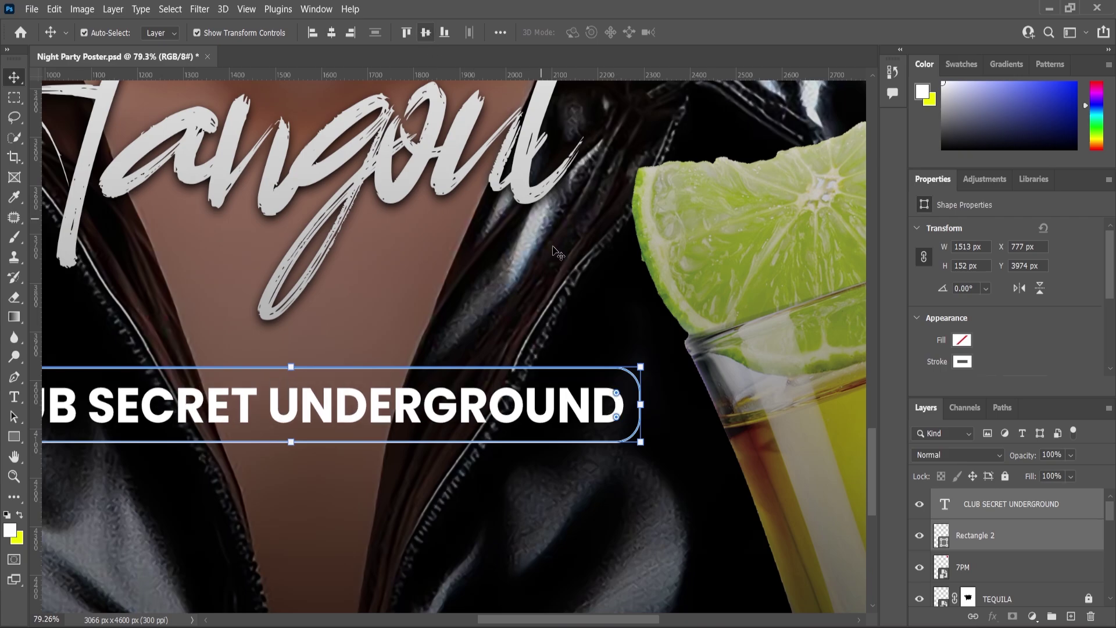
scroll(578, 366, down, 6)
scroll(578, 367, up, 3)
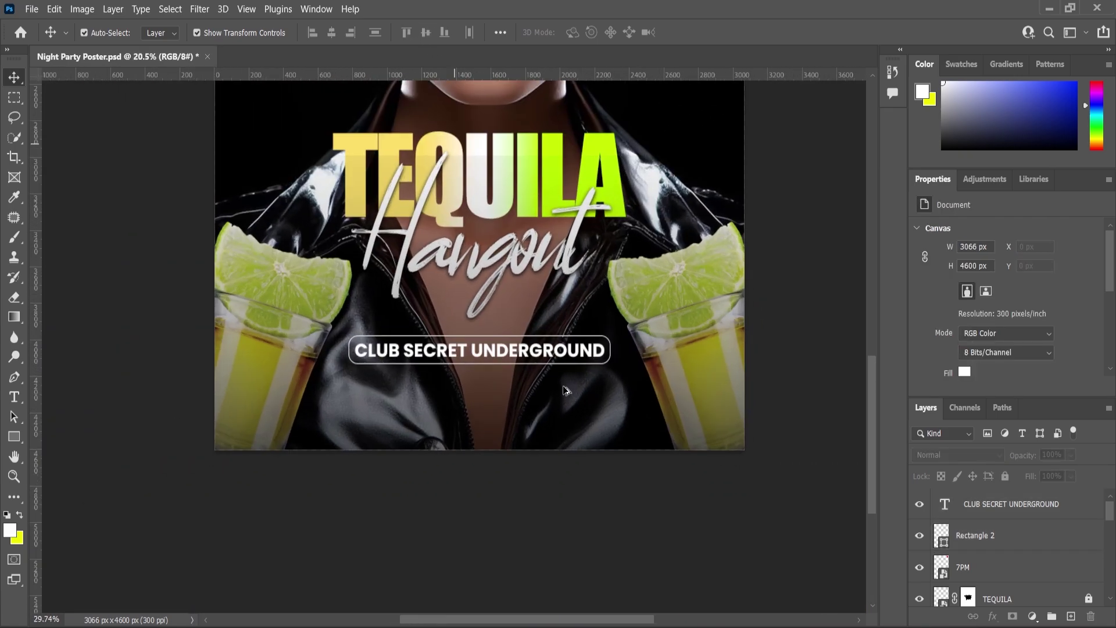
Step: Move the club name and its rectangle slightly up and centre both horizontally on the canvas
drag(539, 332, 538, 320)
key(ctrl+a)
click(331, 33)
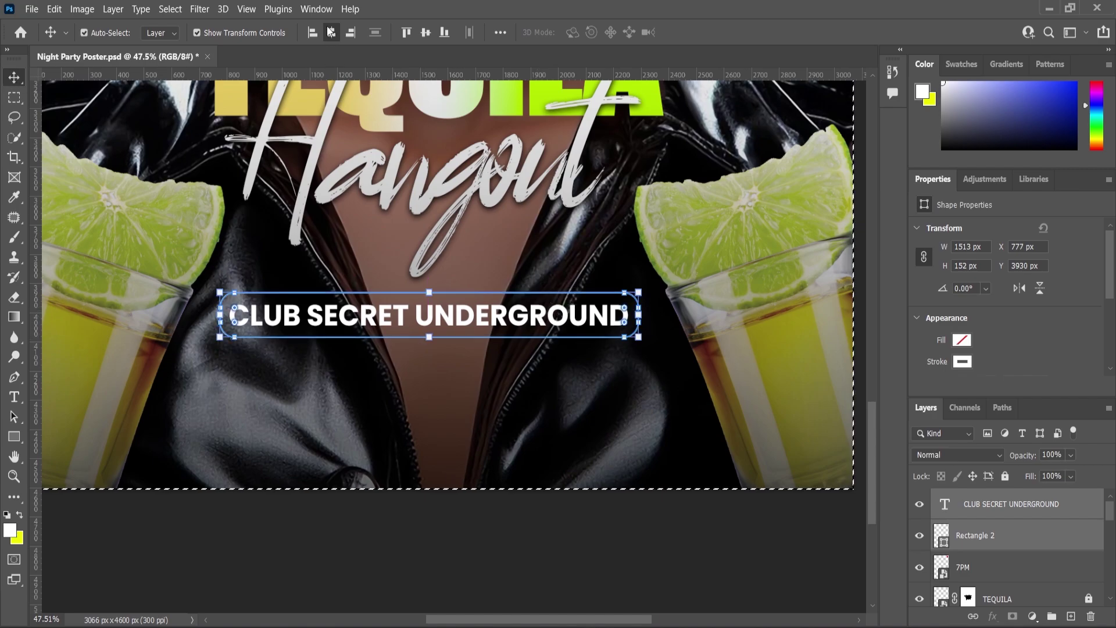
key(ctrl+d)
ctrl+click(478, 529)
scroll(458, 359, down, 2)
scroll(455, 367, down, 1)
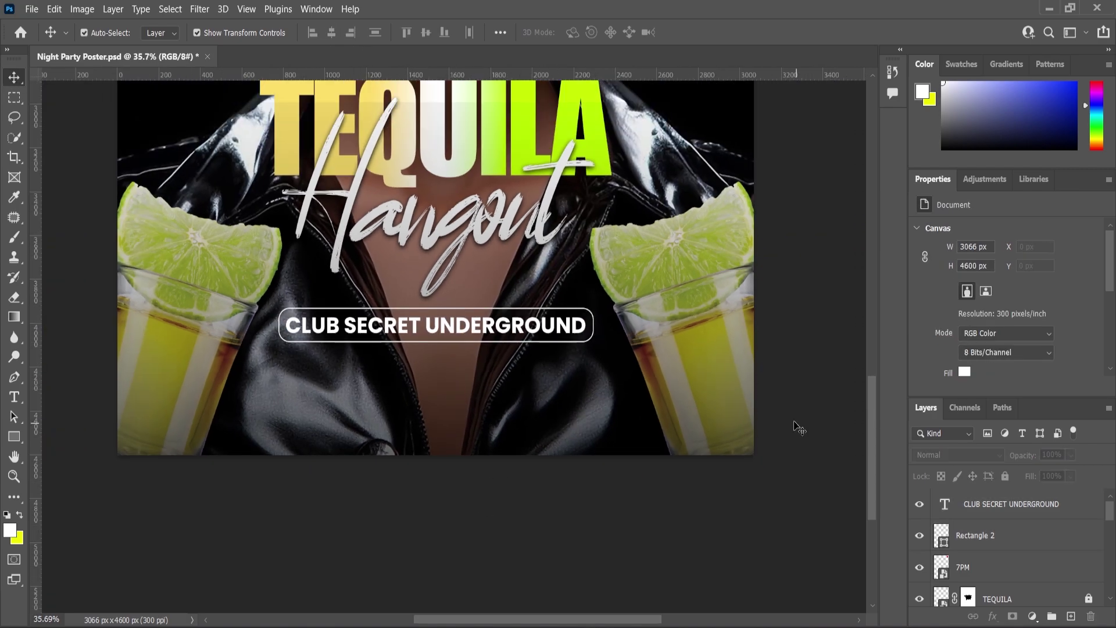
Step: Copy the two-line venue address from the Content file in Notepad and insert it as new text below the club name
key(alt+Tab)
drag(337, 443, 149, 430)
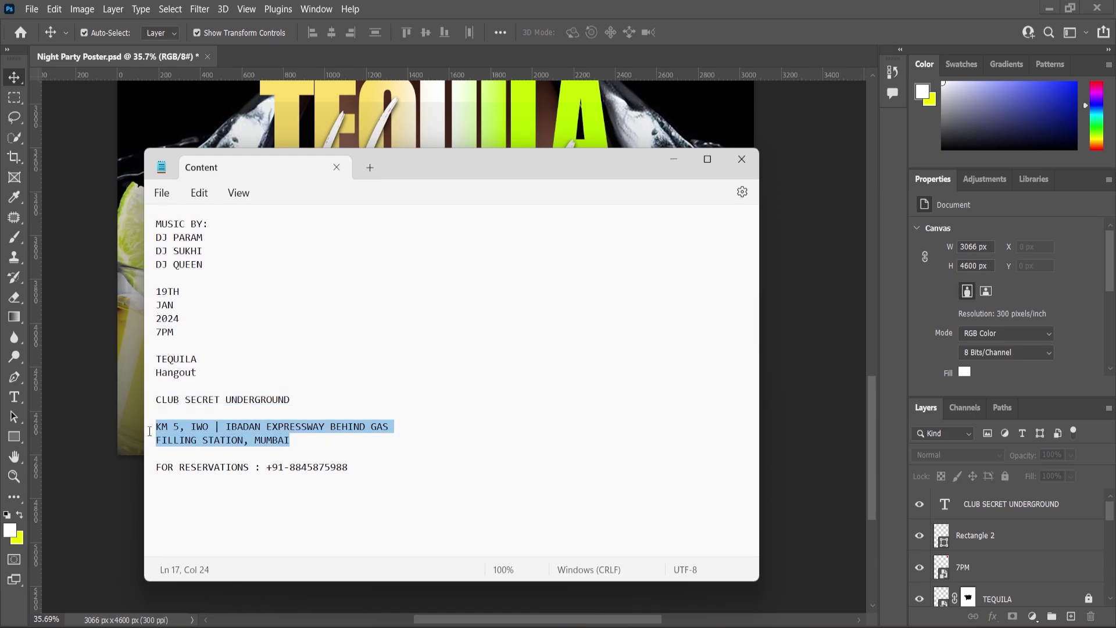
click(678, 165)
scroll(436, 366, up, 4)
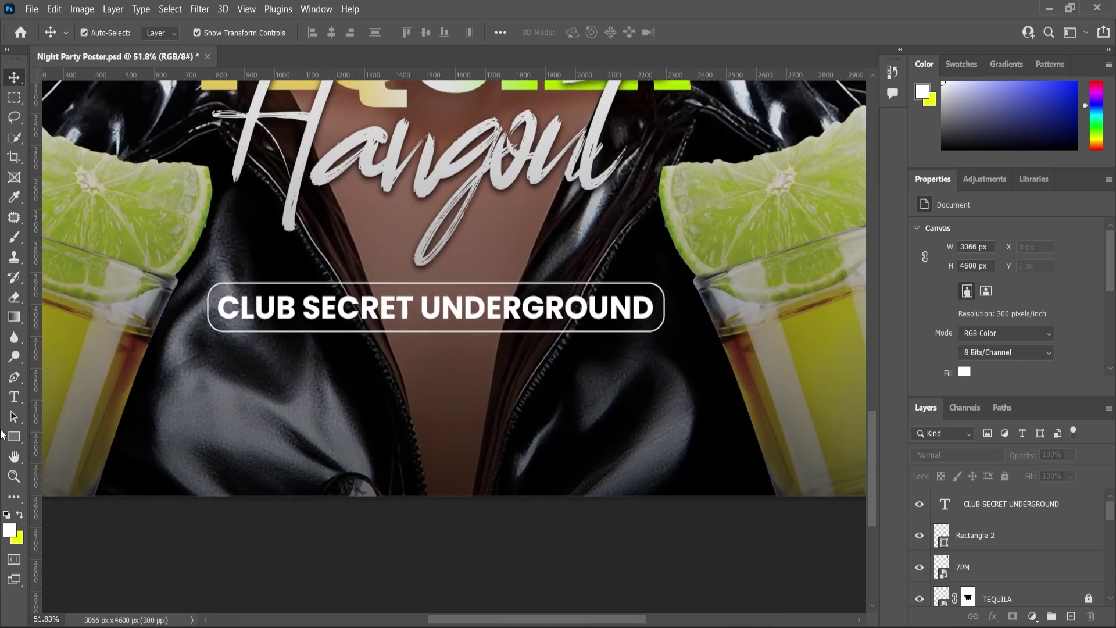
click(15, 399)
click(529, 406)
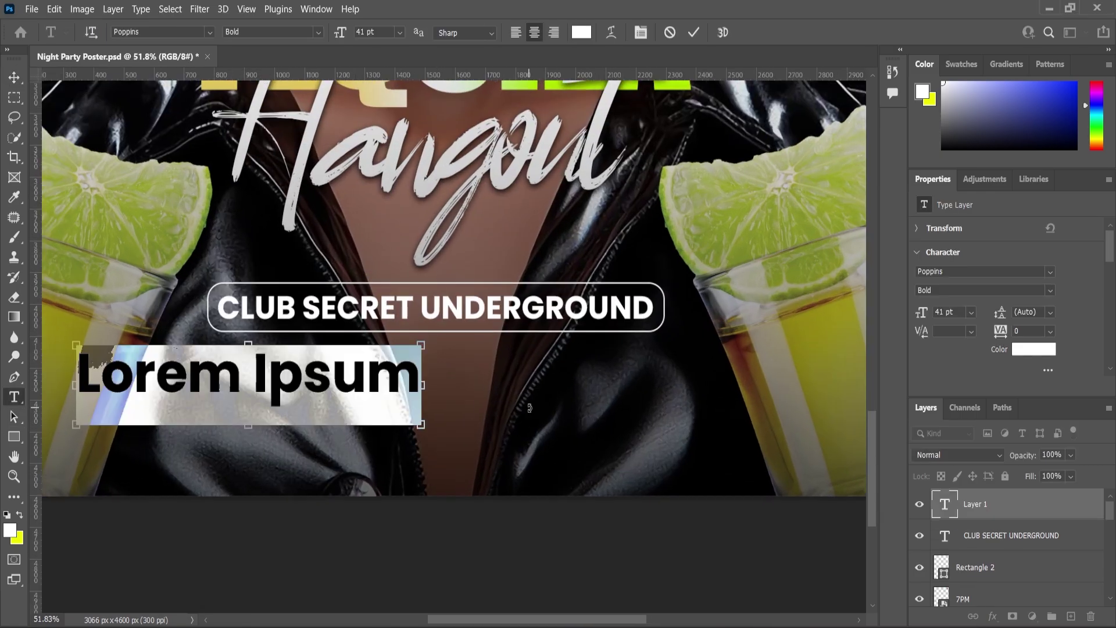
key(ctrl+v)
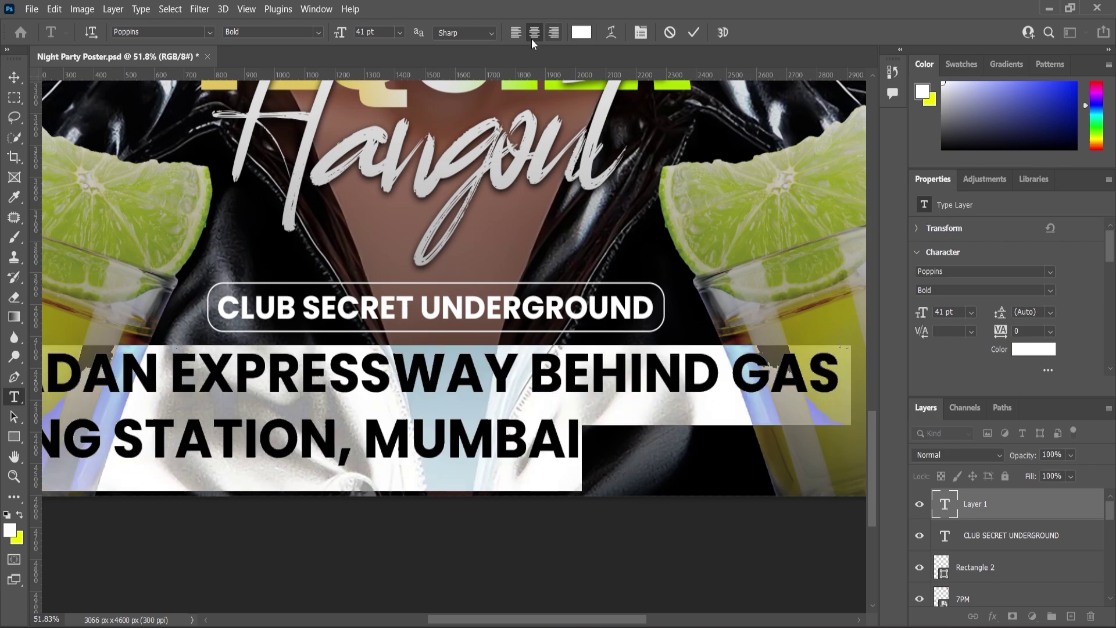
Step: Set the venue address text to 10 pt with the SemiBold font style
scroll(546, 88, down, 3)
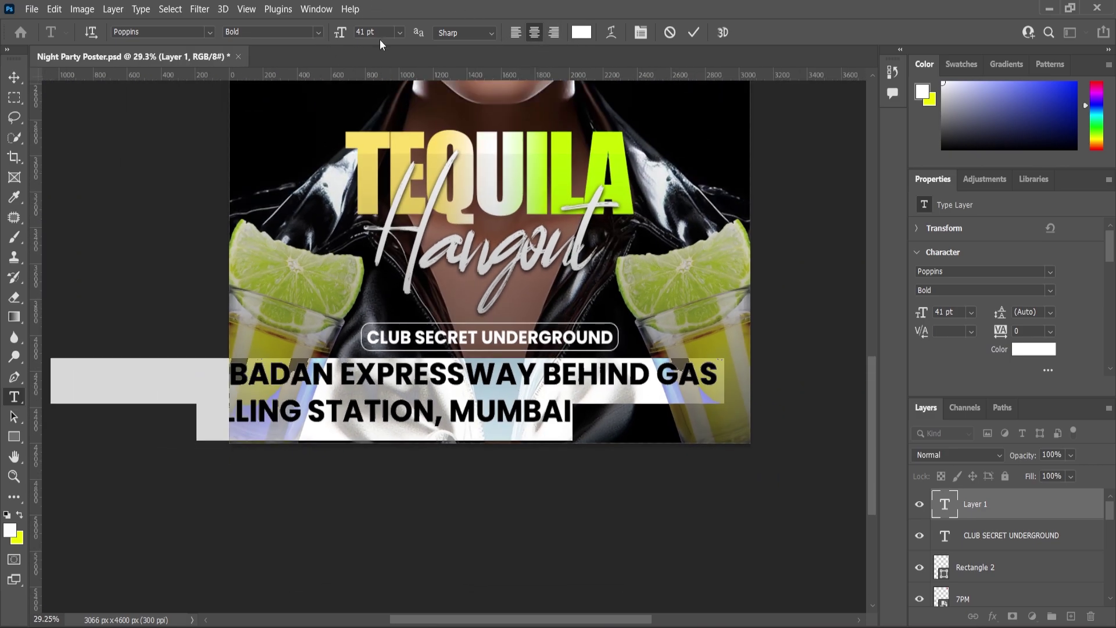
drag(340, 33, 323, 53)
click(317, 33)
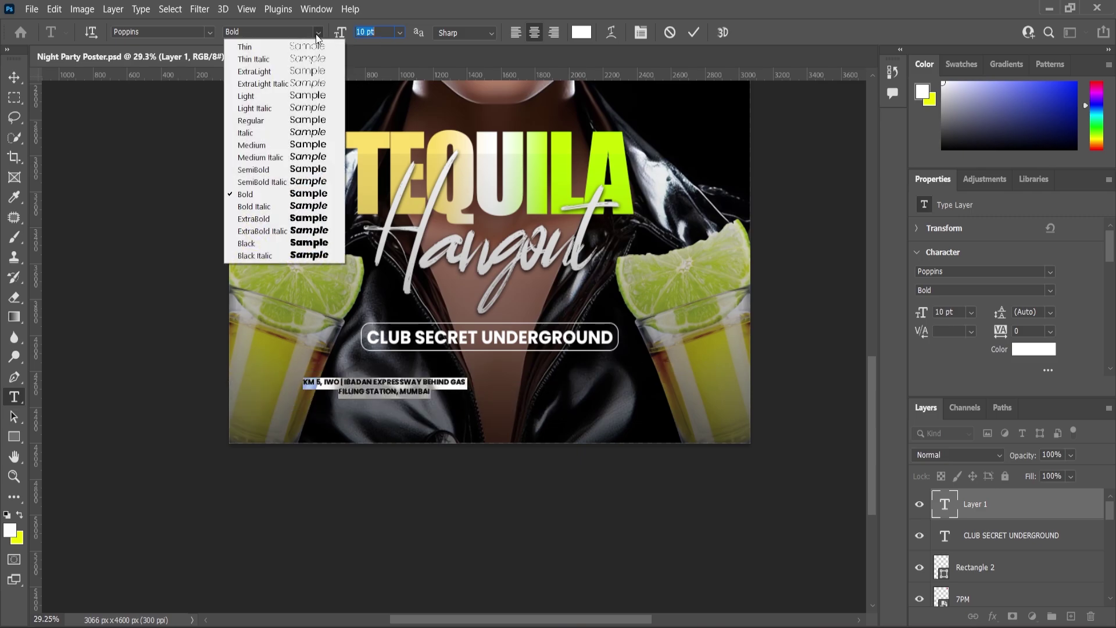
click(271, 169)
click(14, 77)
Step: Enlarge the venue address to about 12.9 pt and centre it horizontally on the whole canvas
scroll(465, 360, up, 3)
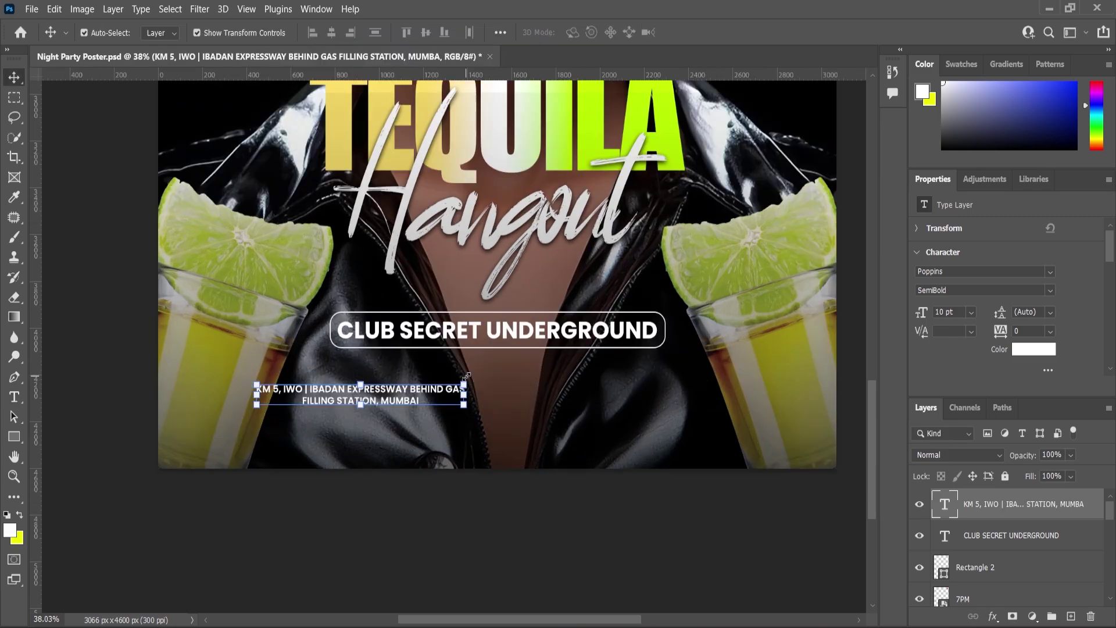
drag(468, 383, 528, 361)
click(16, 79)
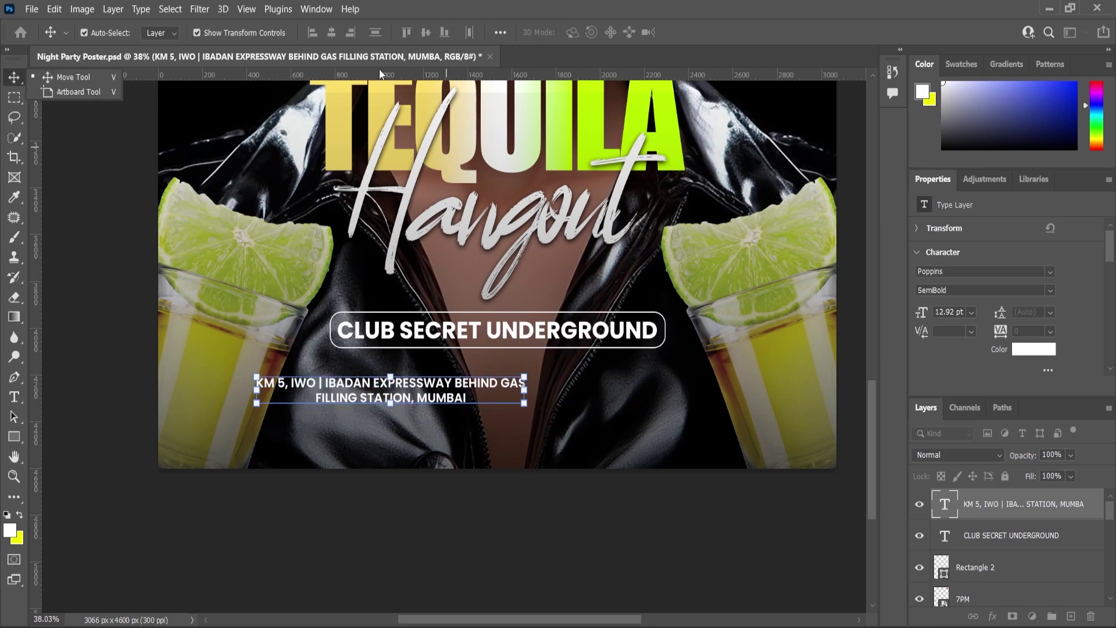
click(333, 35)
key(ctrl+a)
click(331, 33)
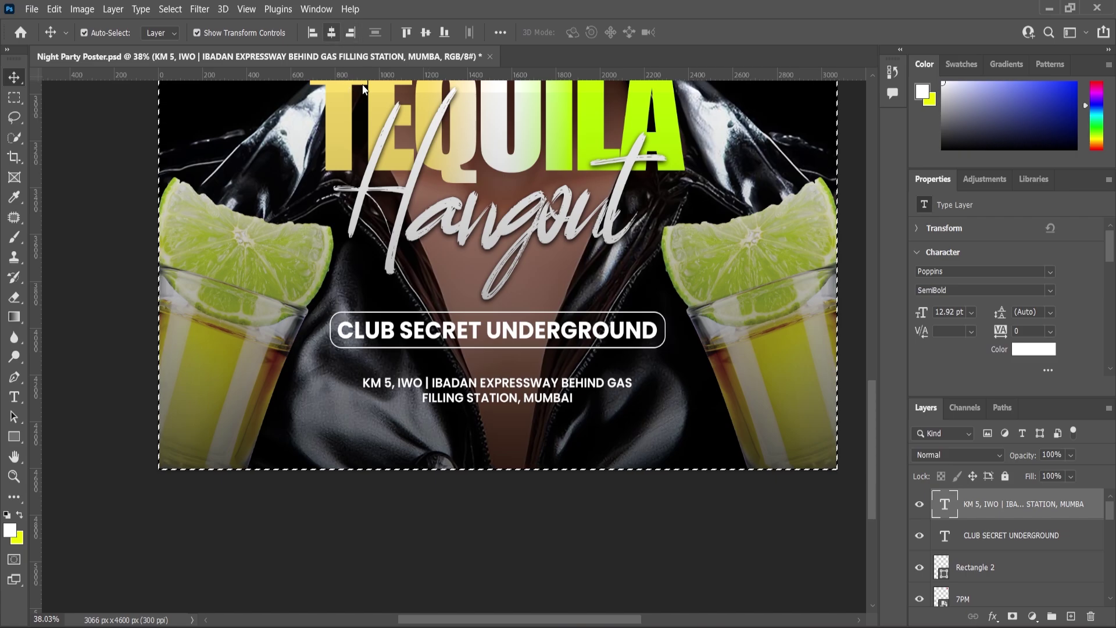
key(ctrl+d)
click(519, 527)
Step: Enlarge the venue address to about 14.6 pt and move it up closer to the club name rectangle
scroll(564, 402, up, 4)
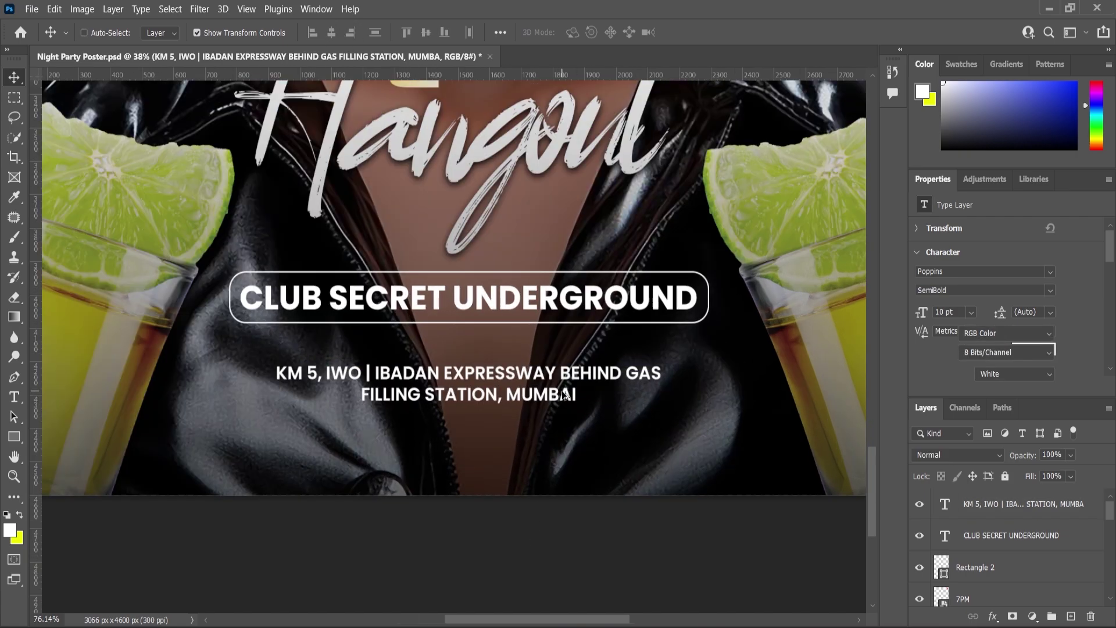
click(575, 372)
drag(699, 350, 736, 346)
drag(519, 365, 517, 350)
key(Return)
scroll(494, 381, down, 10)
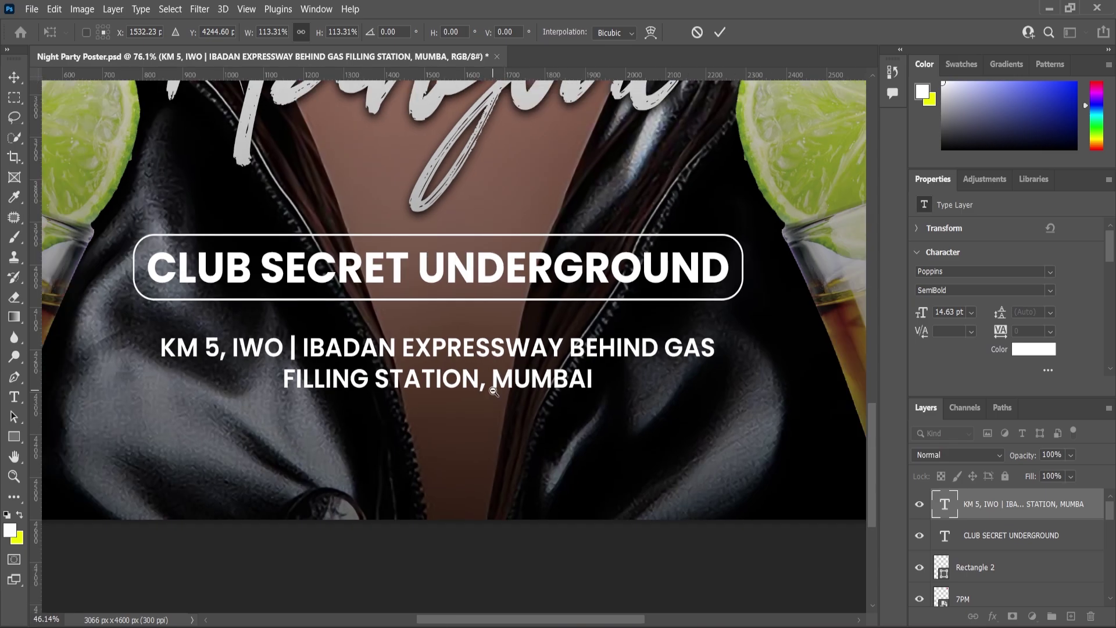
Step: Draw a white rectangle about 1544 x 126 px below the venue address and remove its stroke
scroll(494, 396, up, 6)
scroll(494, 396, up, 1)
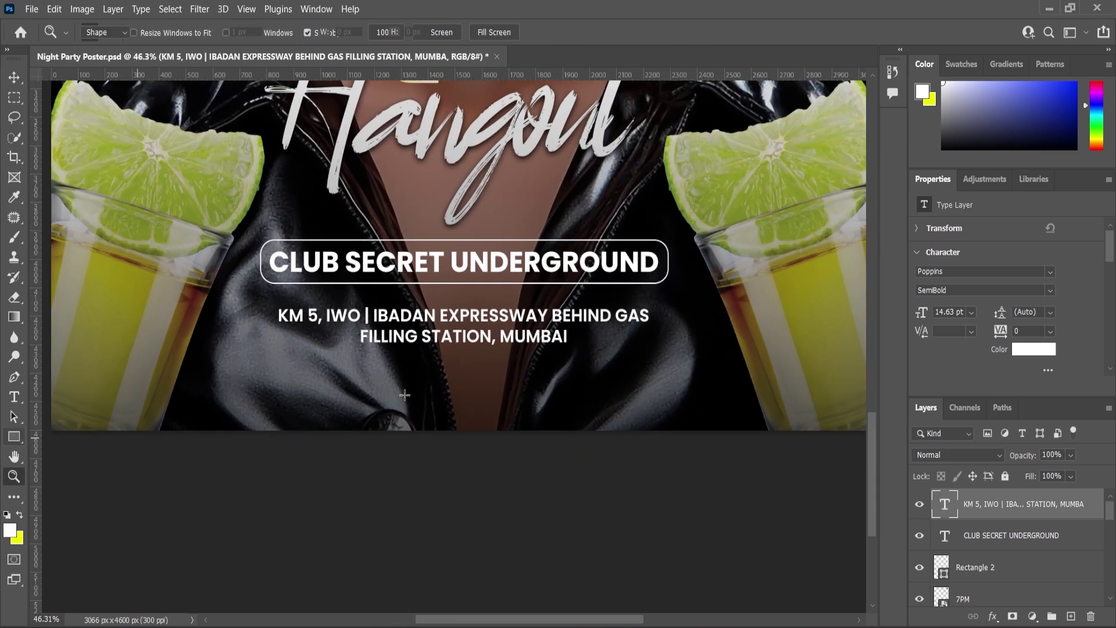
key(u)
drag(246, 372, 662, 408)
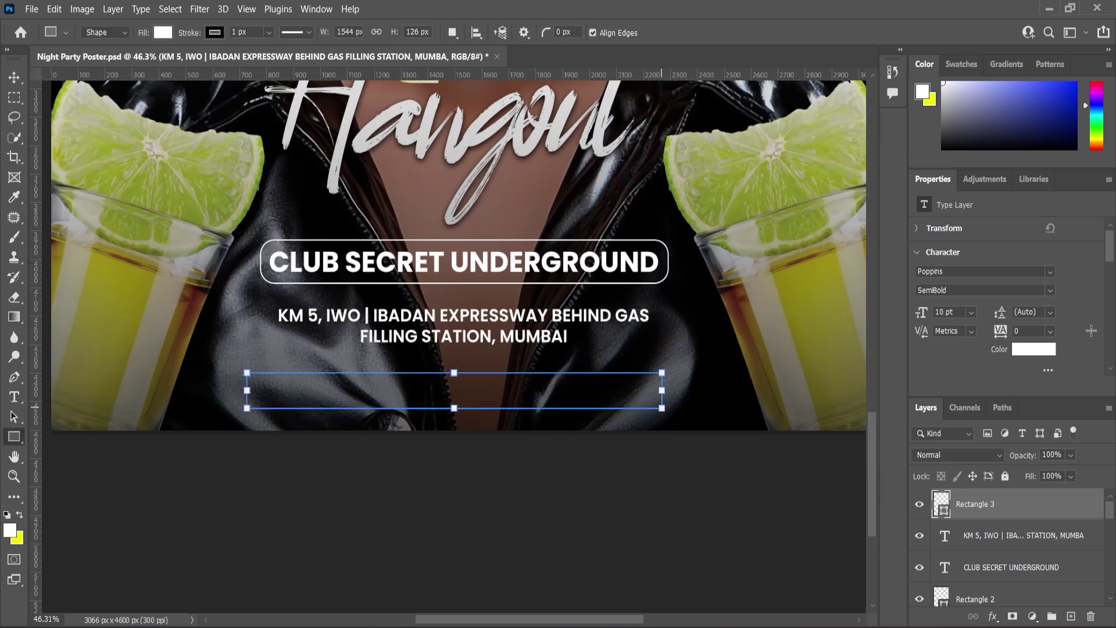
click(969, 359)
click(927, 376)
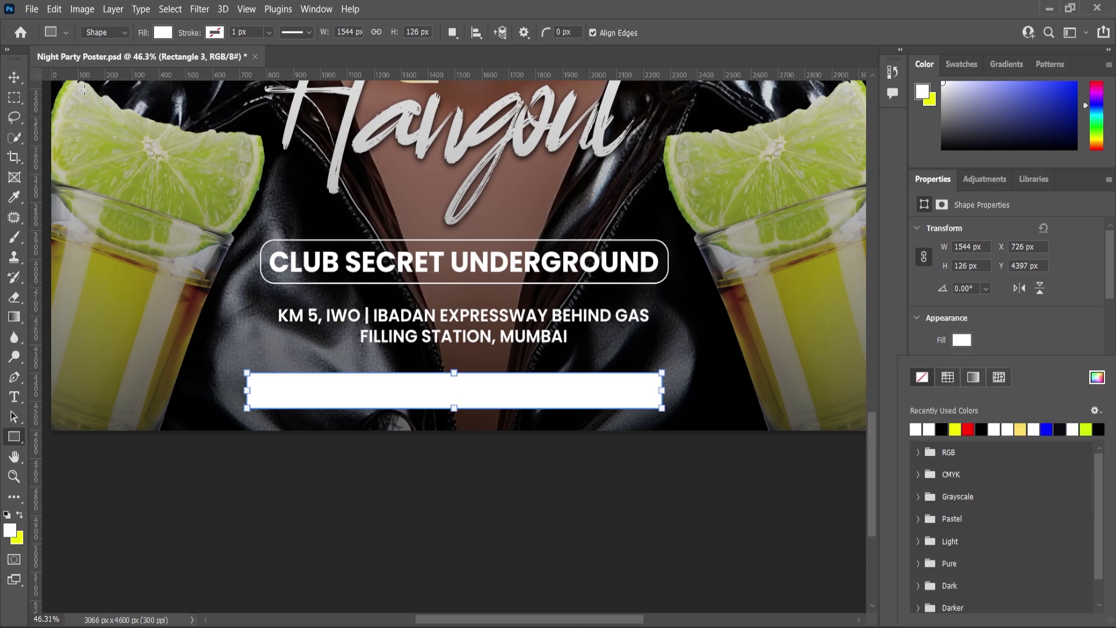
key(Escape)
Step: Centre the white rectangle horizontally on the canvas and move it slightly up towards the venue address
key(ctrl+a)
key(v)
click(332, 33)
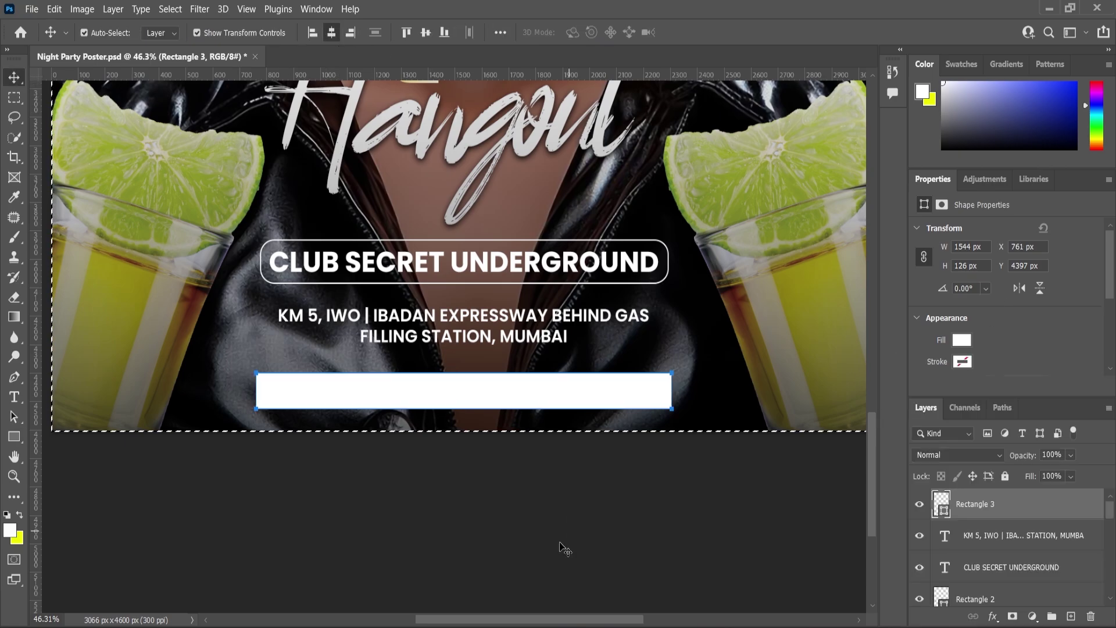
click(560, 543)
key(ctrl+d)
scroll(537, 470, down, 2)
scroll(500, 380, up, 5)
drag(502, 357, 507, 347)
scroll(642, 422, down, 2)
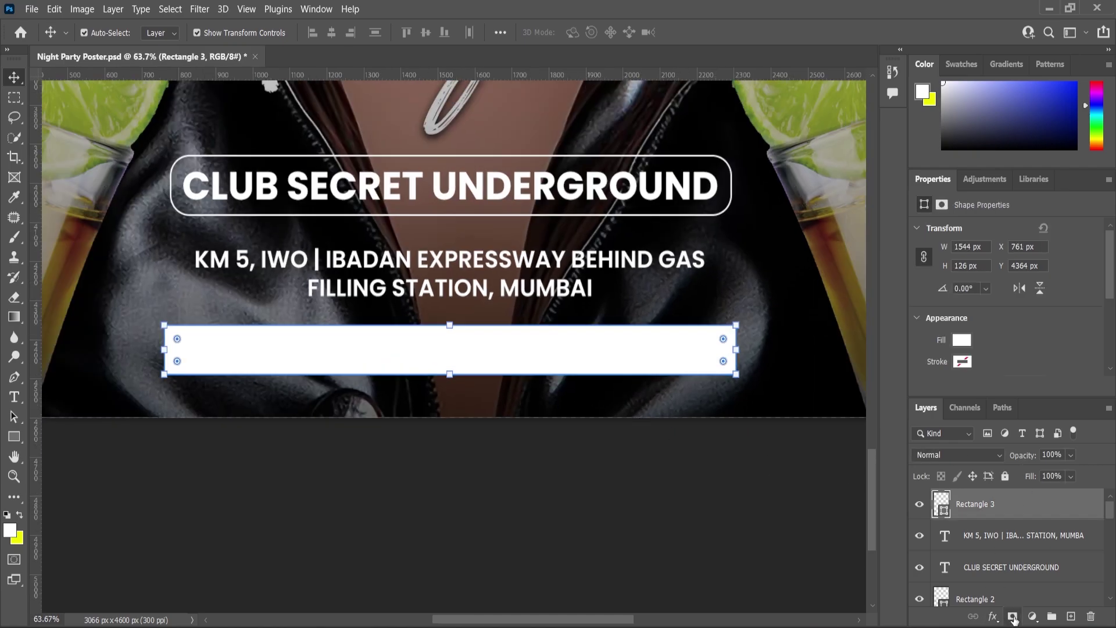
Step: Add a layer mask to the white rectangle and fade out its right part with a black-to-white gradient
click(1013, 617)
key(g)
drag(523, 337, 492, 355)
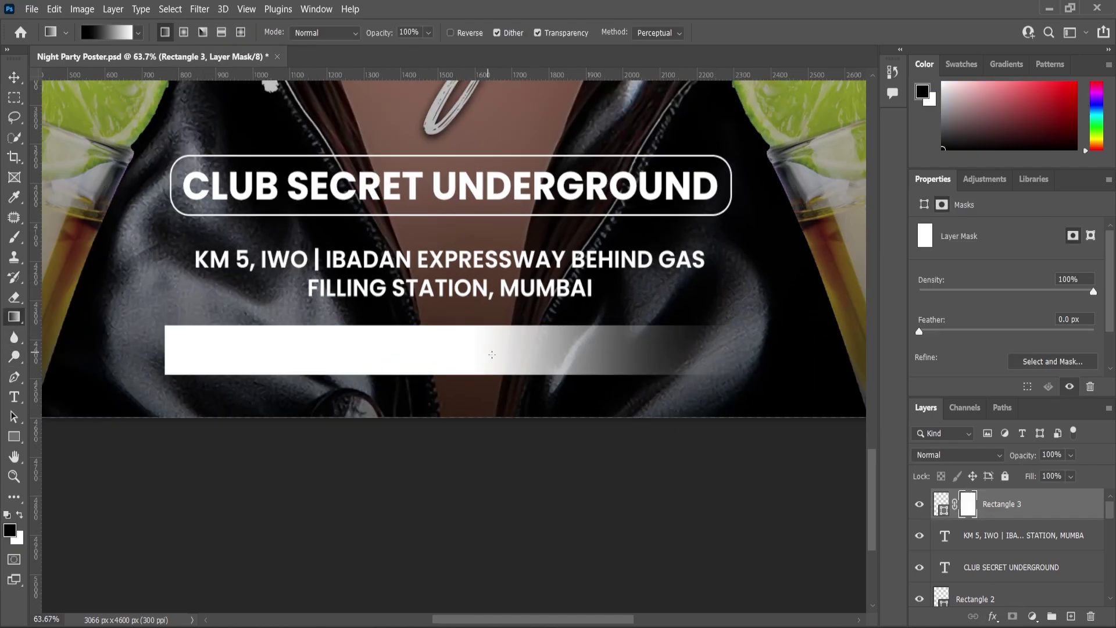
Step: Fade out the white rectangle's left end on its mask with a soft 600 px black brush at 0% hardness
click(14, 237)
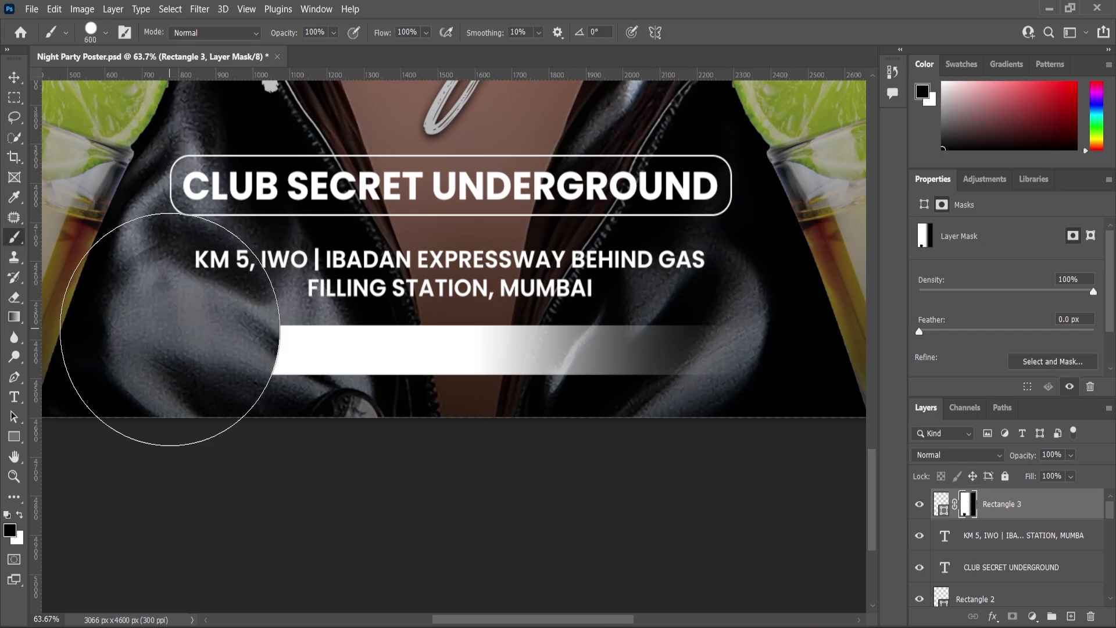
right_click(225, 332)
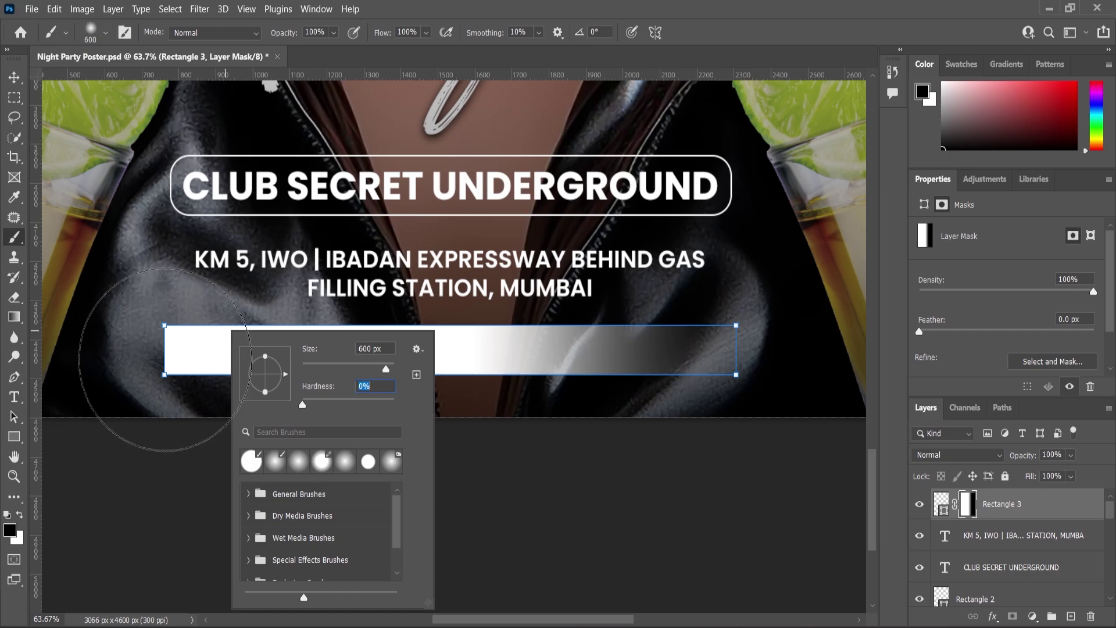
click(165, 358)
click(158, 344)
click(157, 344)
click(158, 346)
click(198, 356)
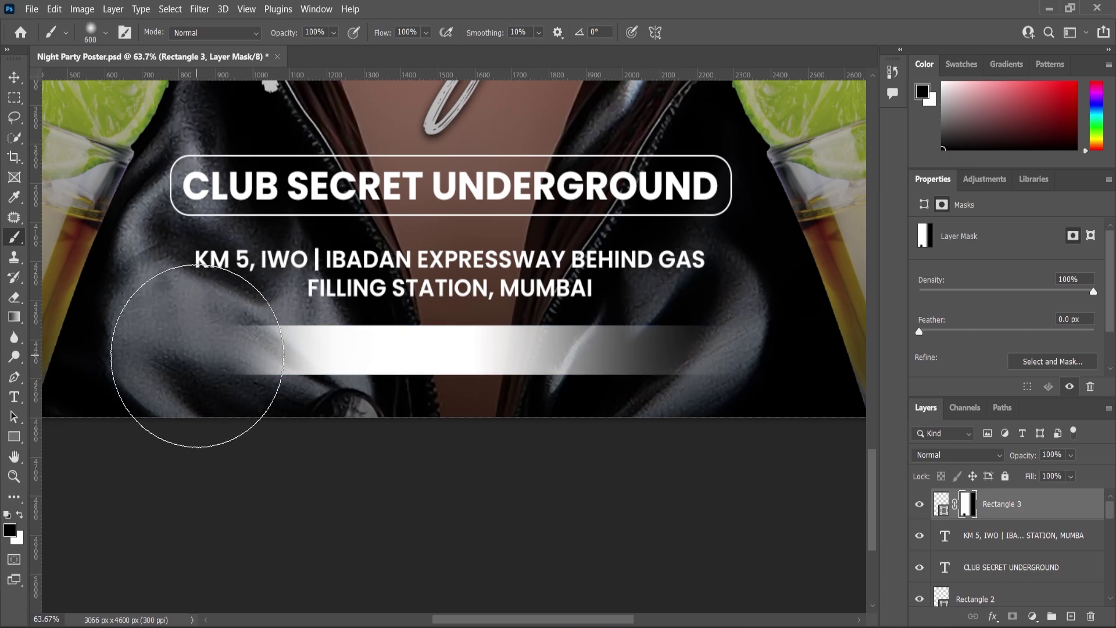
Step: Duplicate the venue address text and move the copy down onto the faded white rectangle
click(16, 394)
click(14, 77)
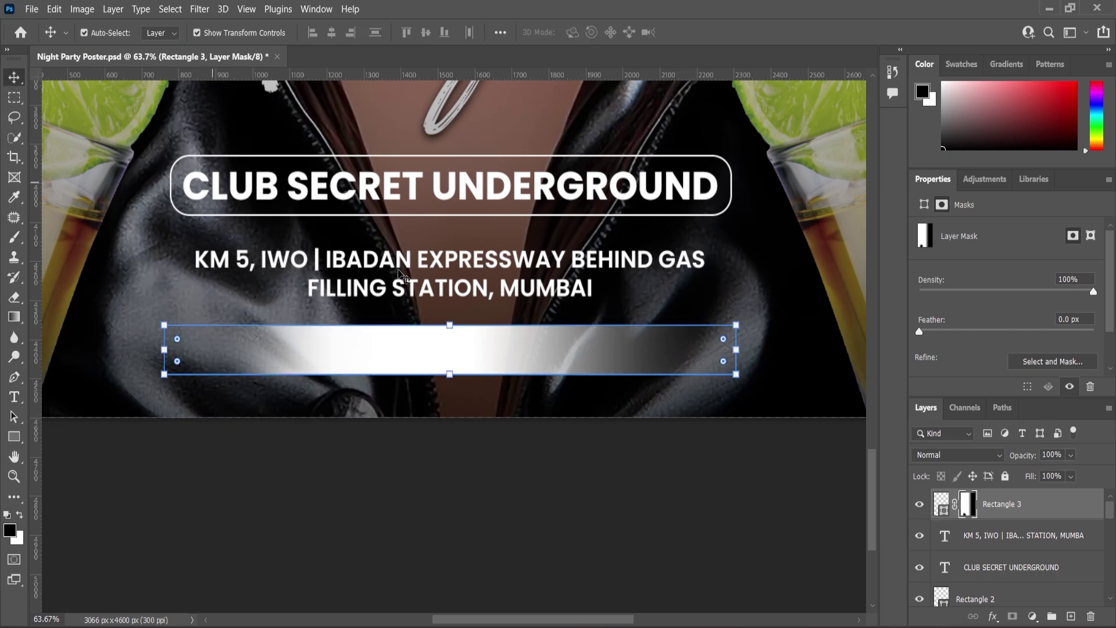
click(998, 524)
key(ctrl+j)
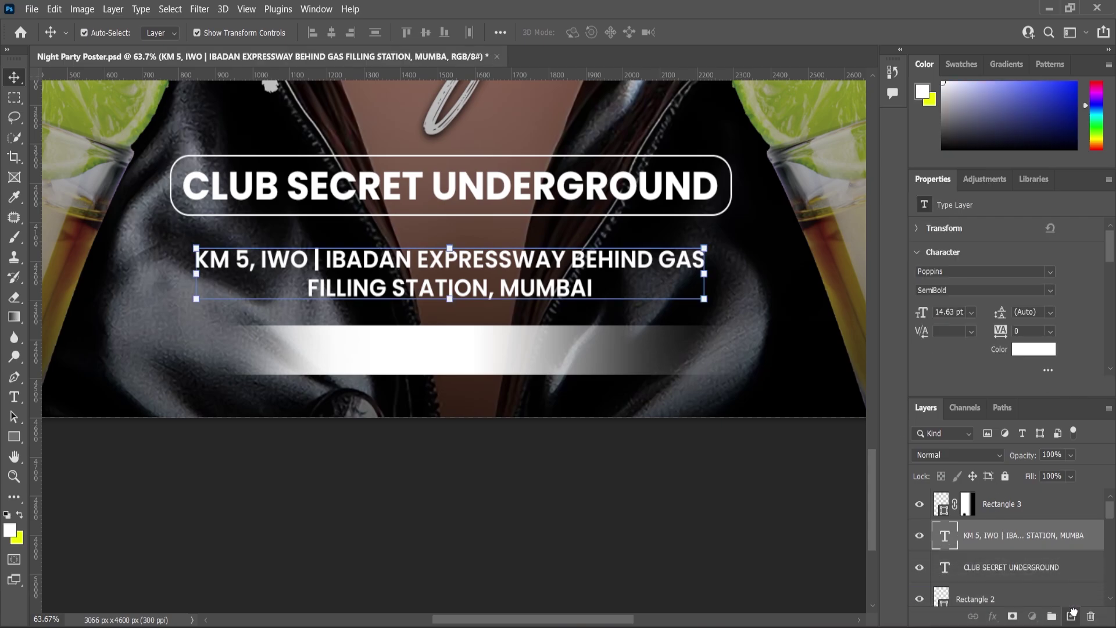
drag(409, 266, 409, 344)
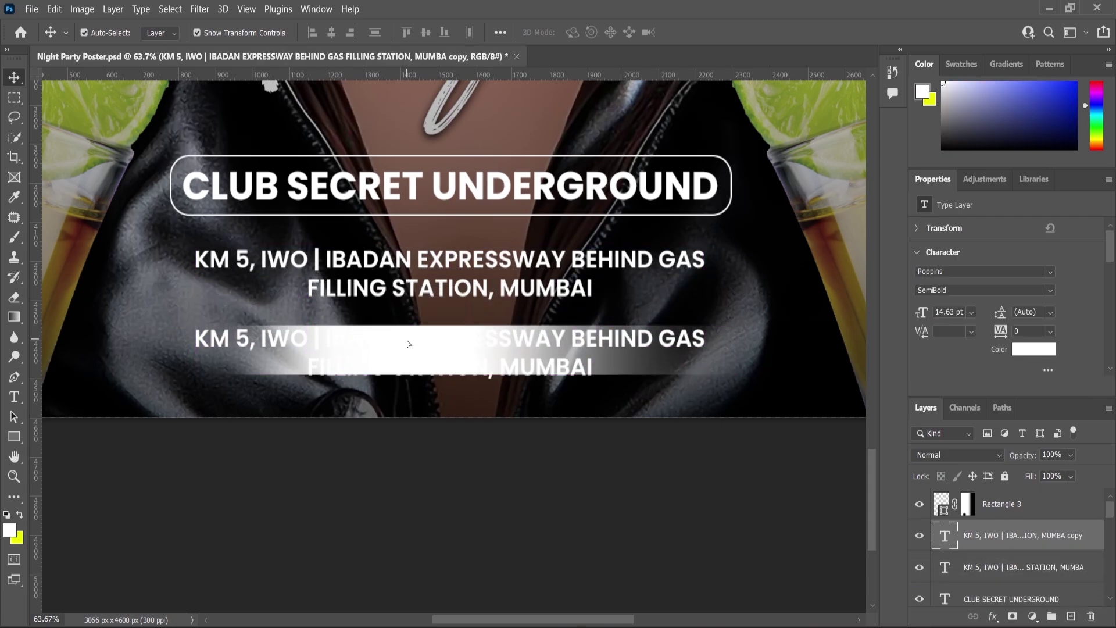
click(409, 344)
key(ctrl+d)
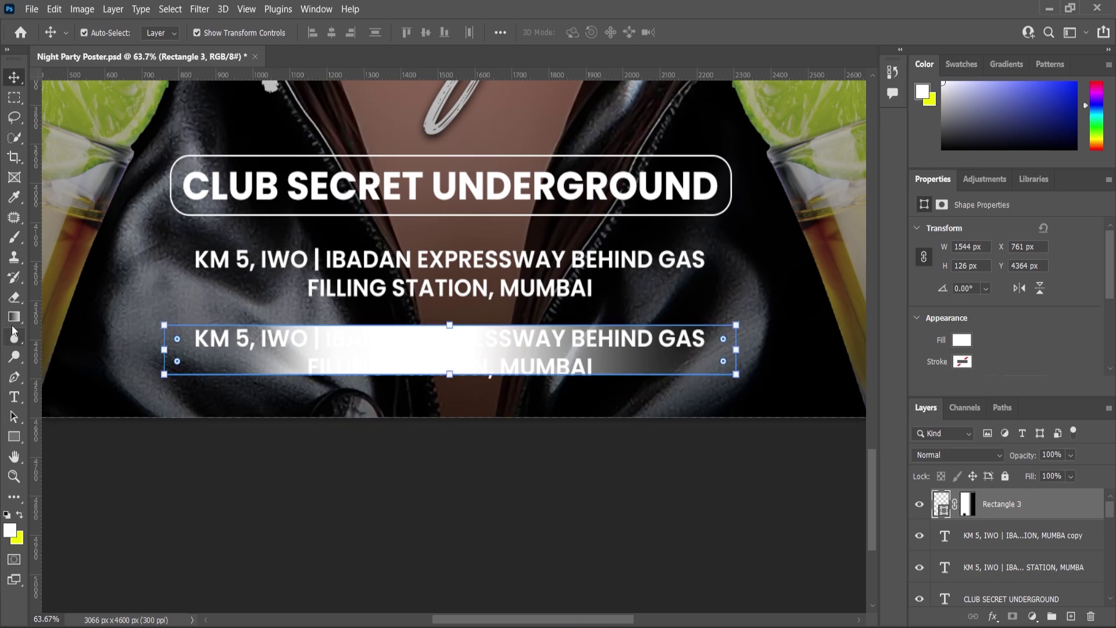
Step: Recolour all of the copied address text on the faded white rectangle to black
click(18, 399)
click(228, 342)
key(ctrl+a)
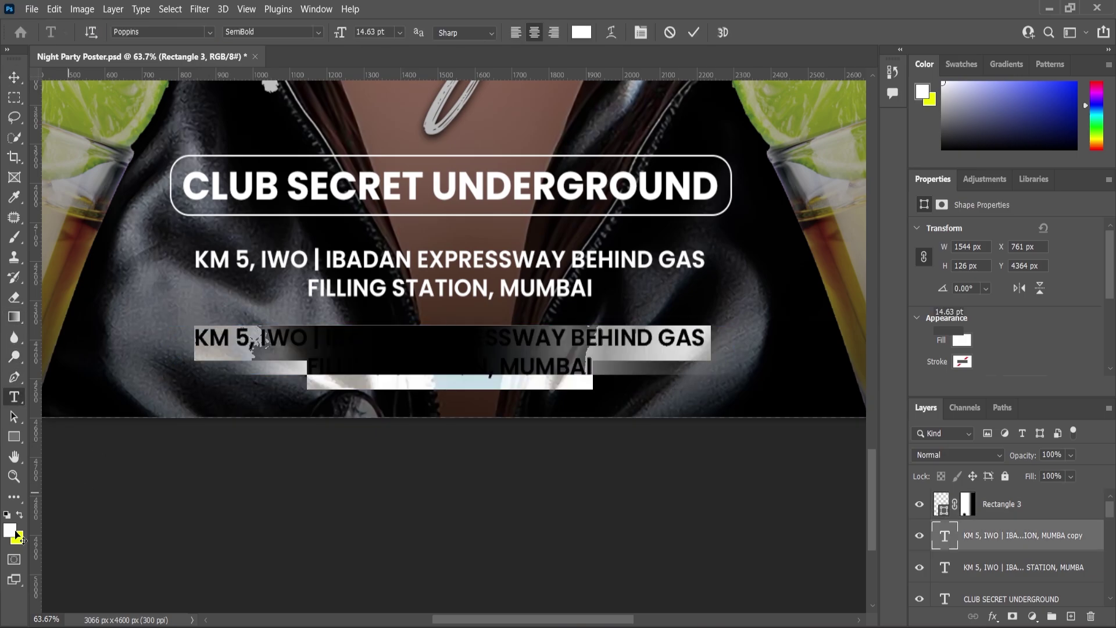
click(12, 530)
drag(415, 317, 354, 336)
click(692, 122)
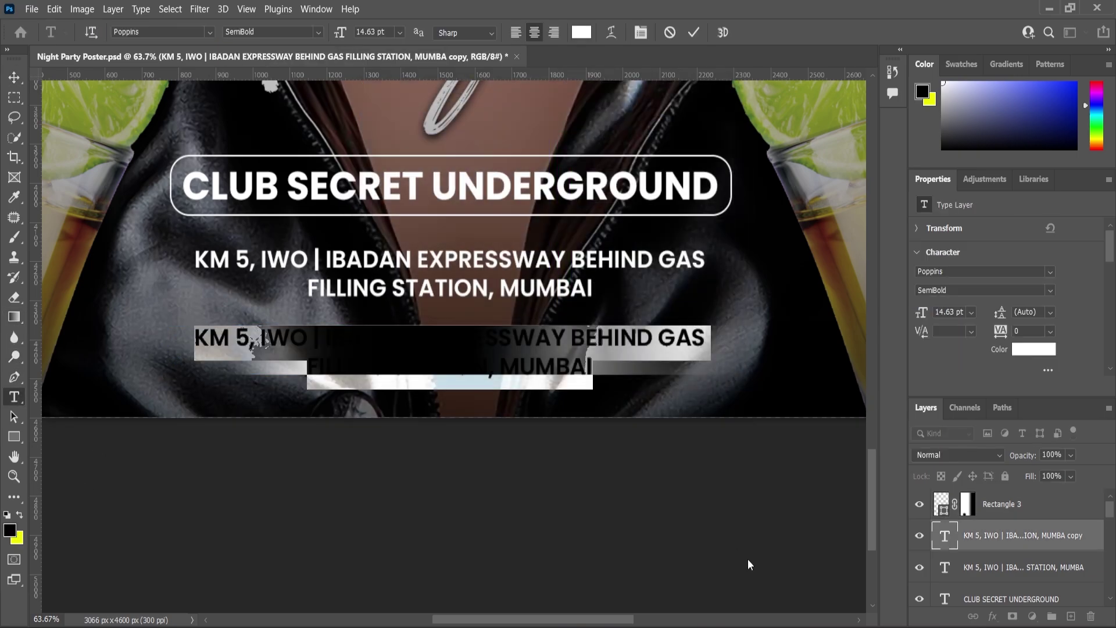
Step: Switch to Notepad, copy the FOR RESERVATIONS line with its phone number, and replace the copied address text with it
key(alt+Tab)
drag(372, 465, 208, 477)
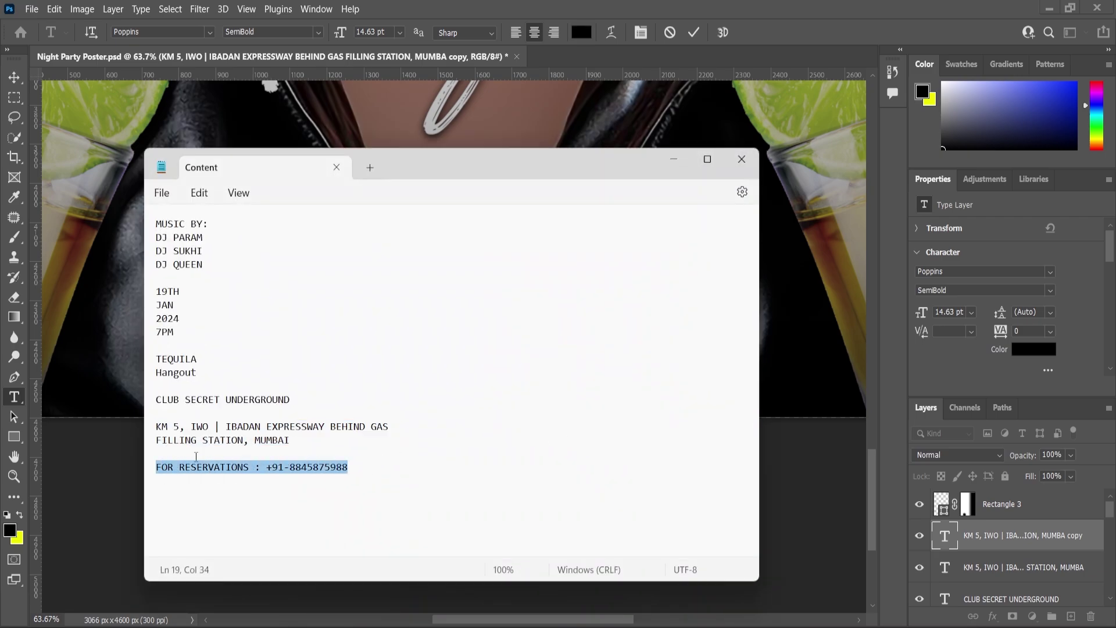
click(673, 163)
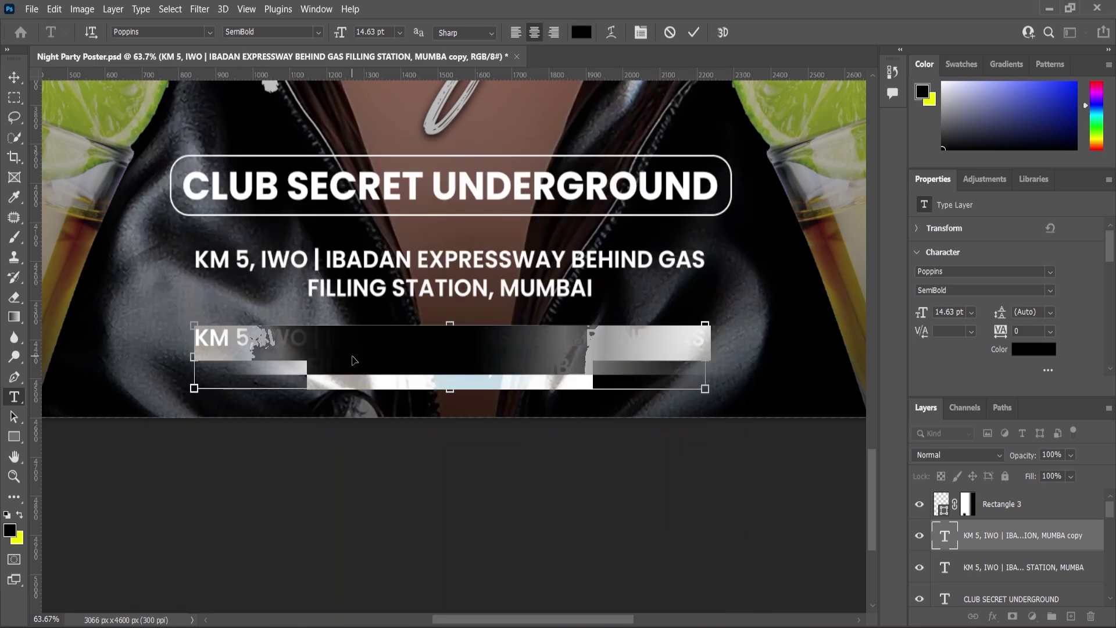
key(ctrl+v)
click(1014, 540)
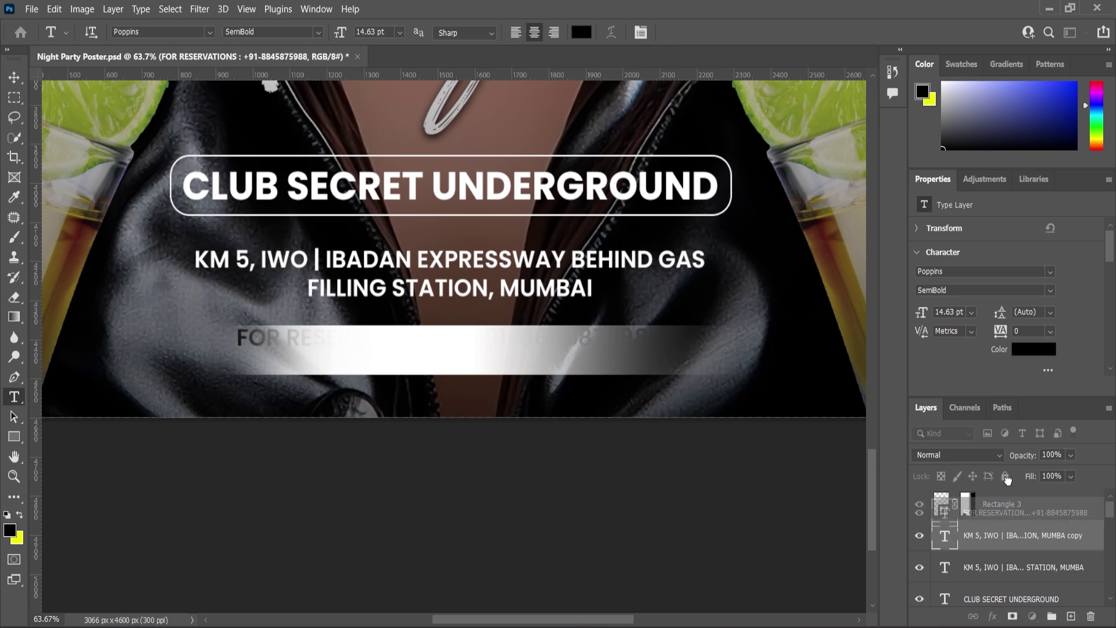
Step: Place the reservations text layer above the faded white rectangle and centre the text vertically within it
drag(1006, 539, 998, 501)
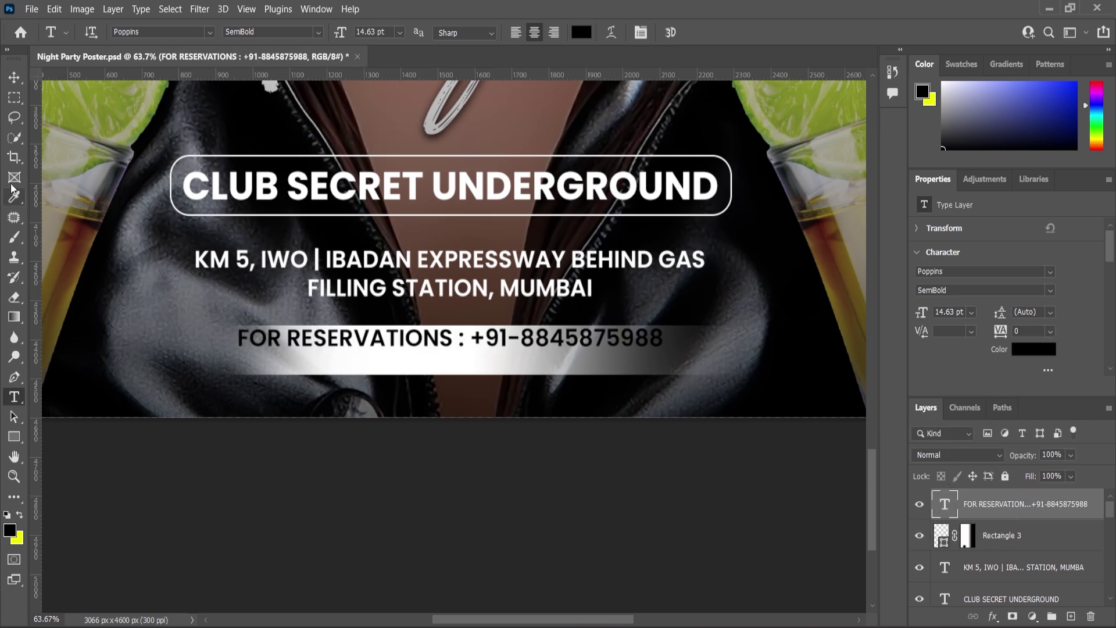
key(v)
click(624, 376)
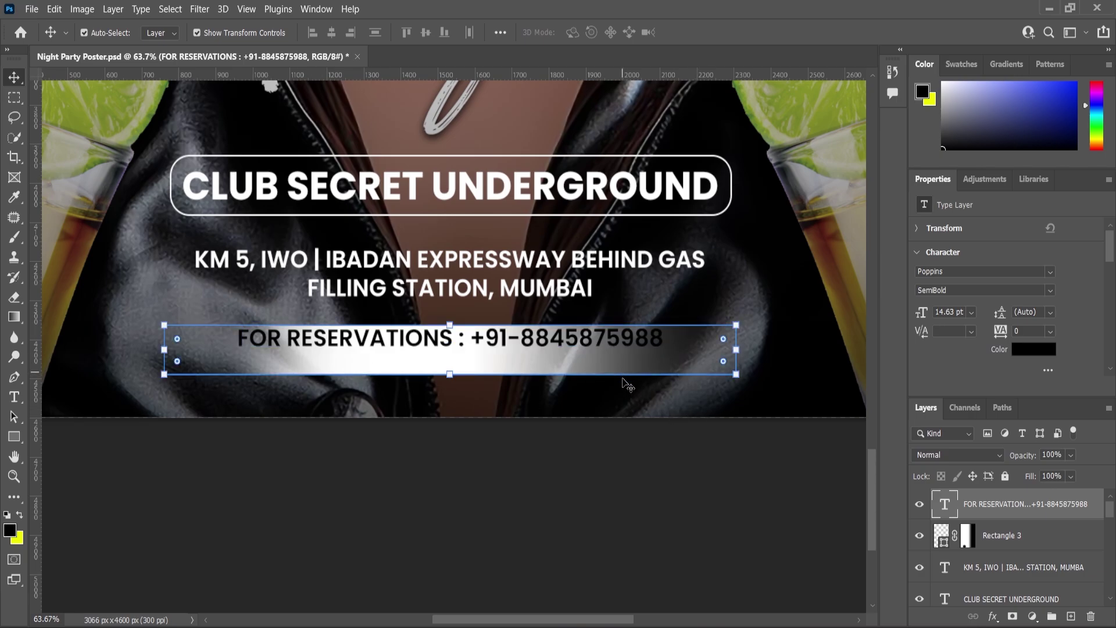
click(422, 34)
click(435, 450)
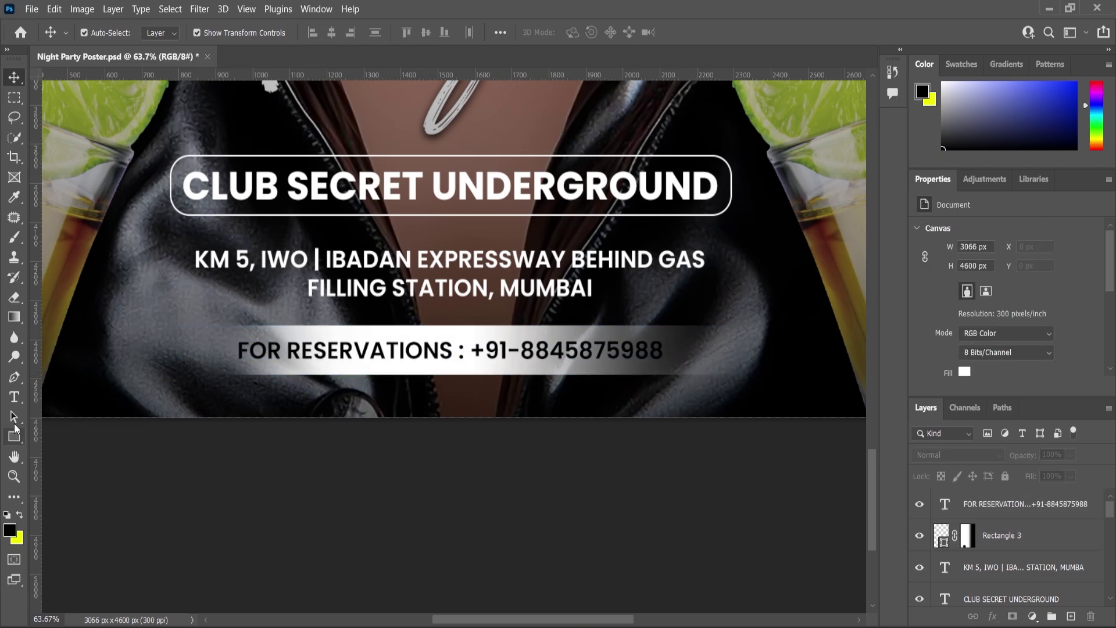
Step: Set the reservations text's tracking to 180 and centre the line horizontally on the canvas
key(t)
click(286, 356)
key(ctrl+a)
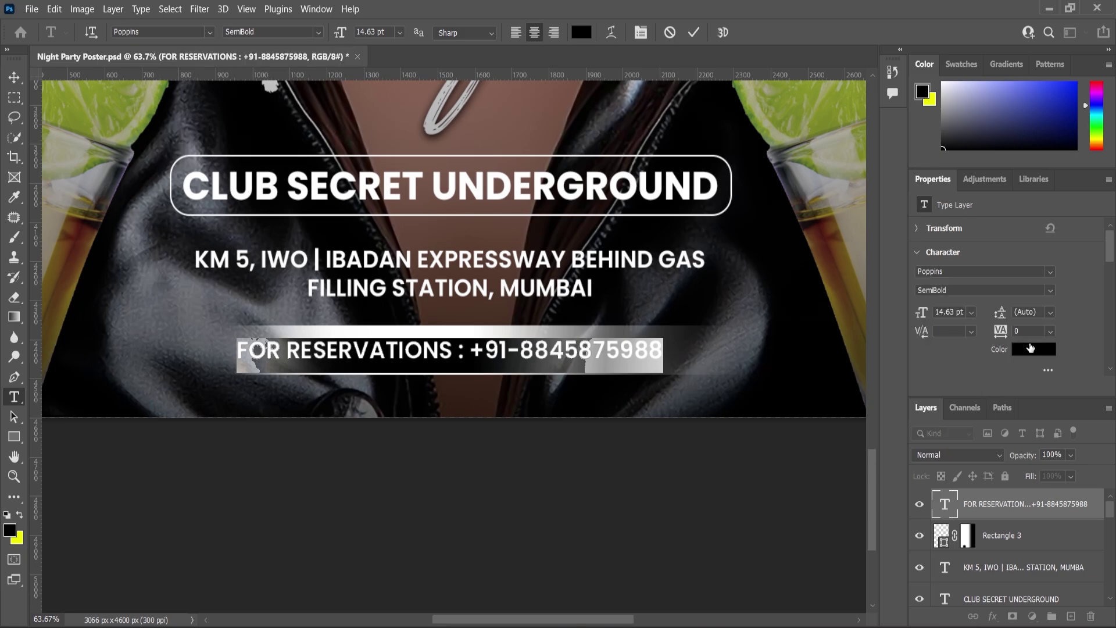
drag(1000, 338, 1007, 341)
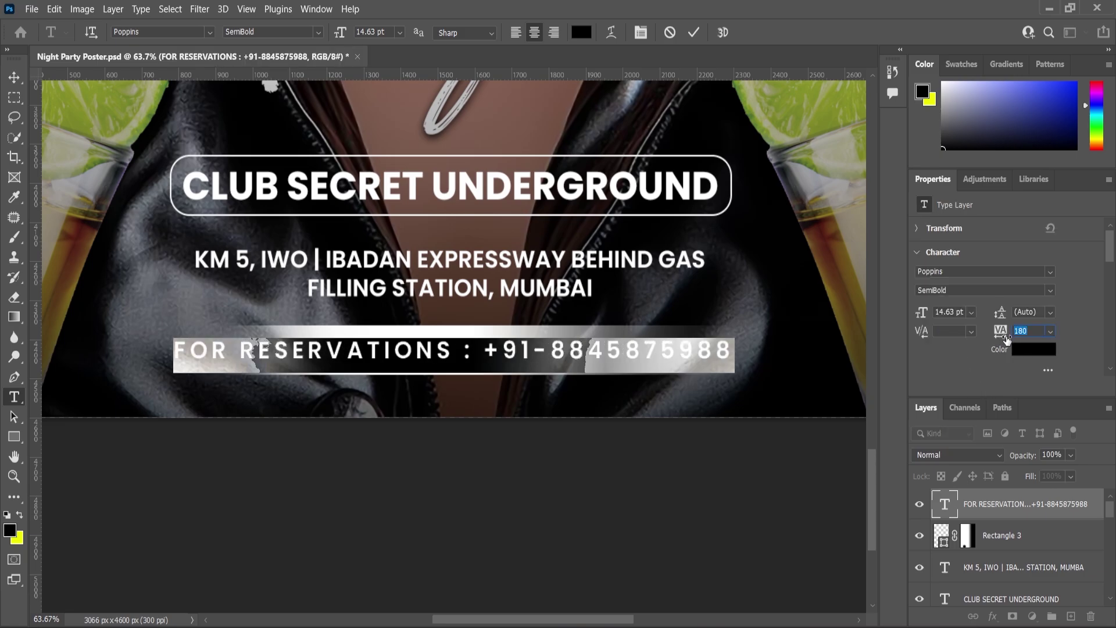
click(12, 77)
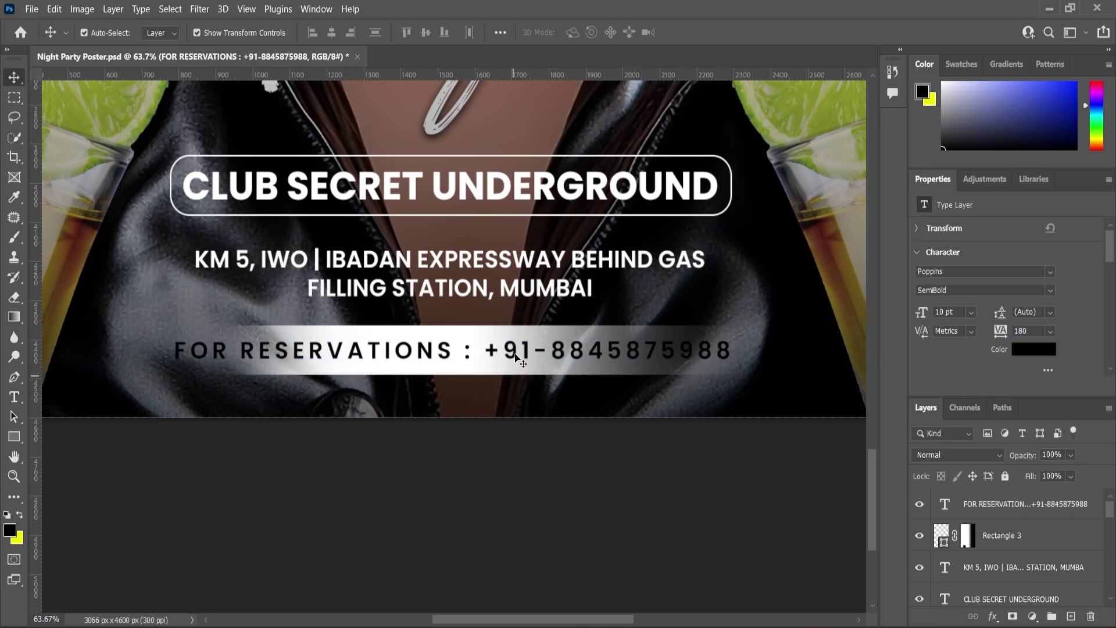
click(331, 32)
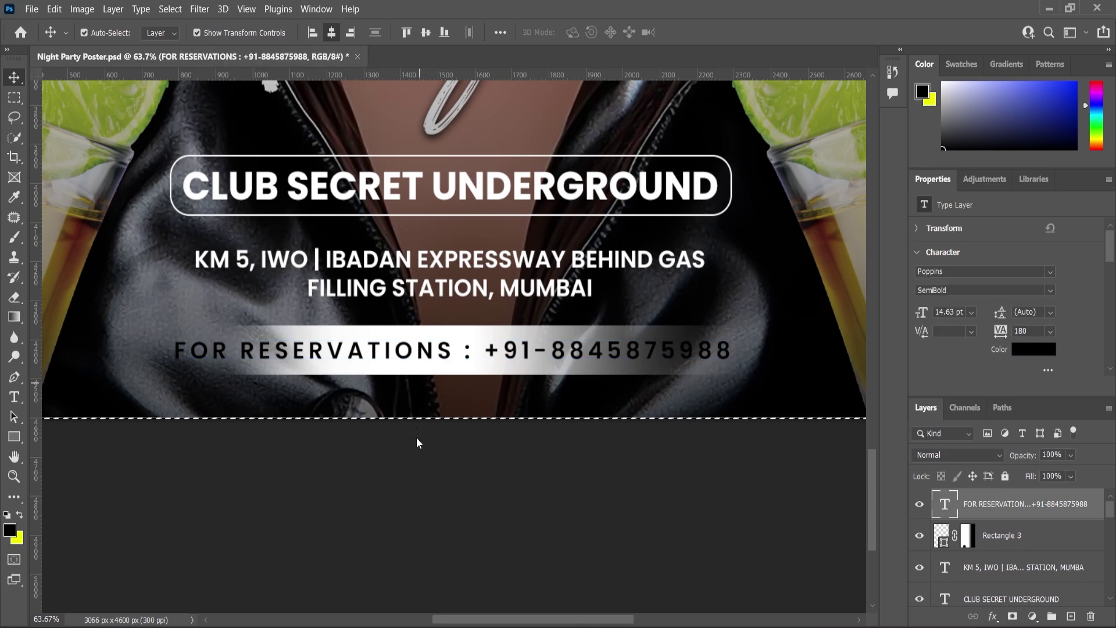
Step: Widen the faded white rectangle at both ends to about 1672 px so it extends past the reservations text
click(572, 370)
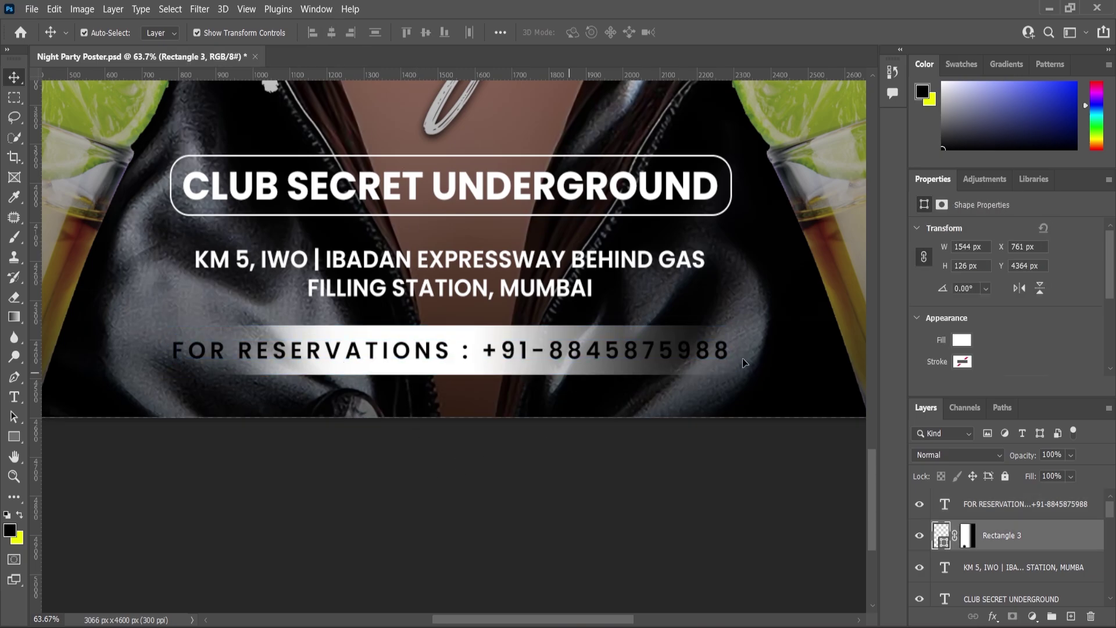
drag(736, 349, 763, 349)
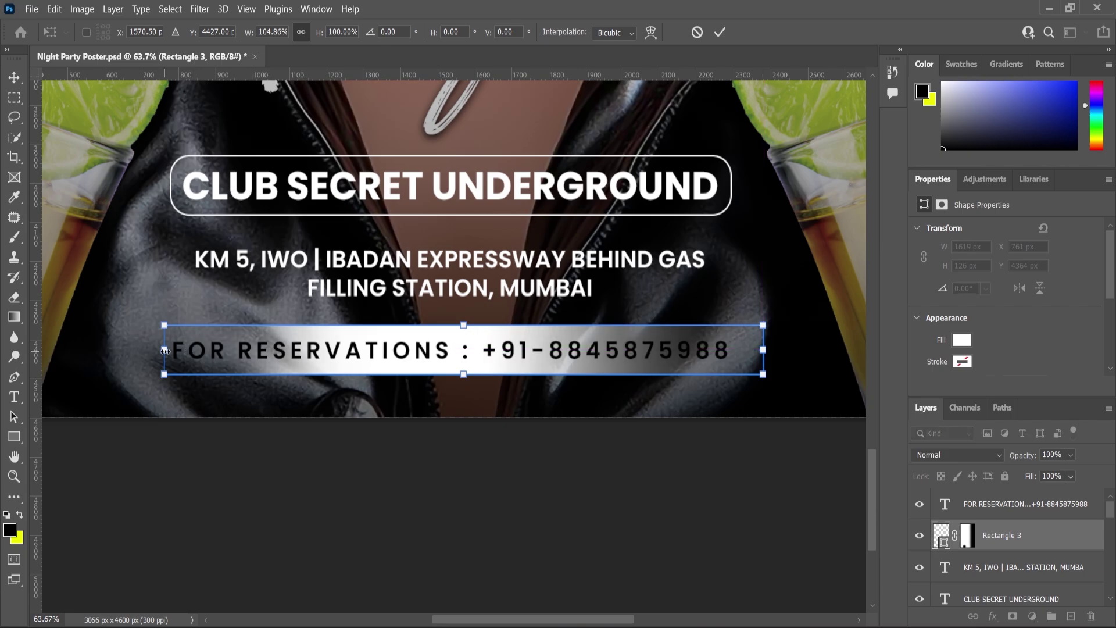
drag(164, 350, 145, 349)
Step: Save the poster document
click(21, 480)
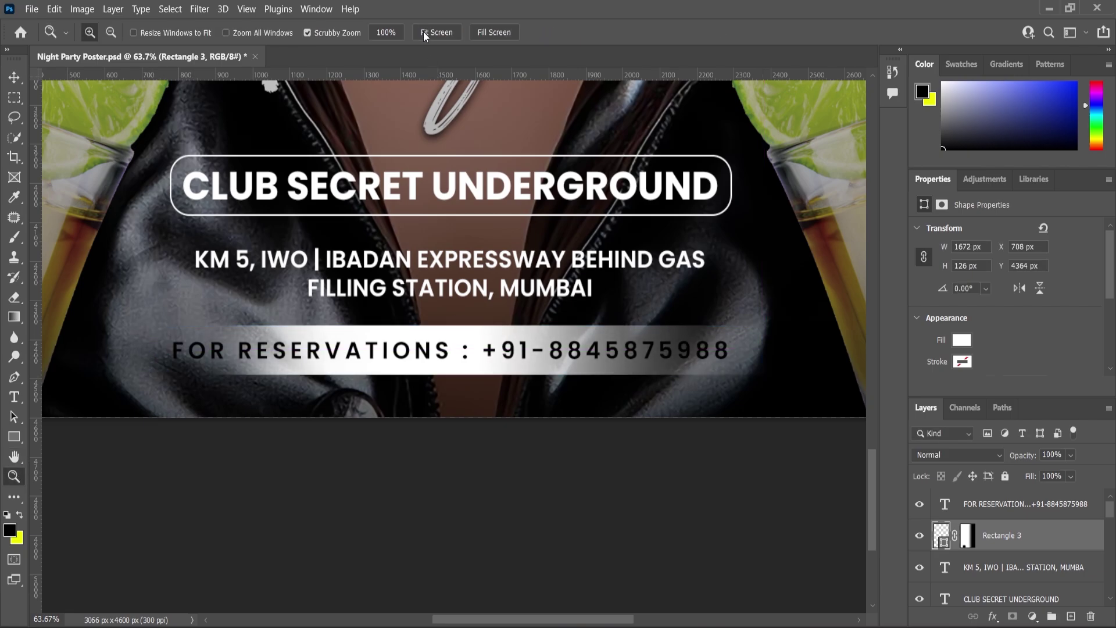
click(426, 33)
key(ctrl+;)
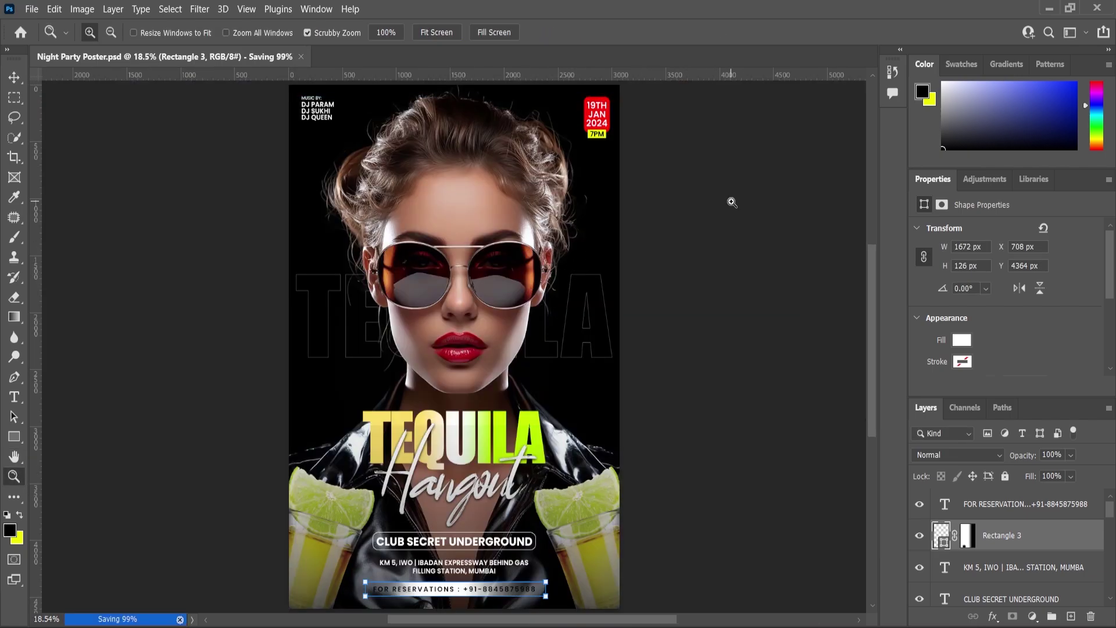
Step: Stretch the black gradient shape Rectangle 1 upward to about 2462 px tall
scroll(606, 407, down, 1)
scroll(602, 390, up, 3)
scroll(573, 372, down, 4)
scroll(565, 444, up, 2)
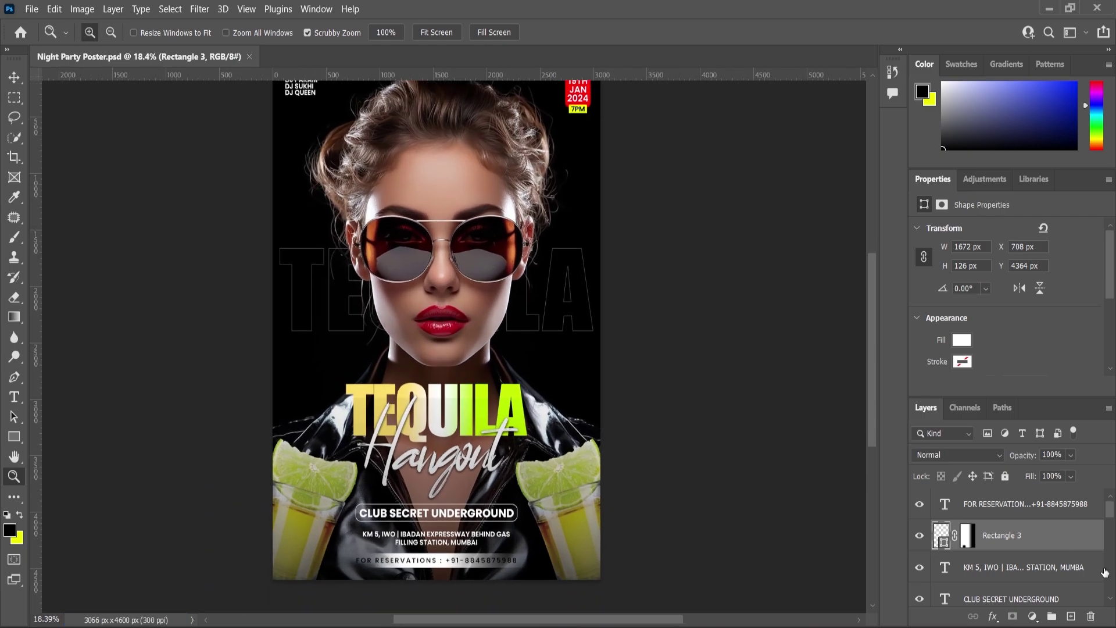
scroll(1023, 540, down, 5)
click(1075, 543)
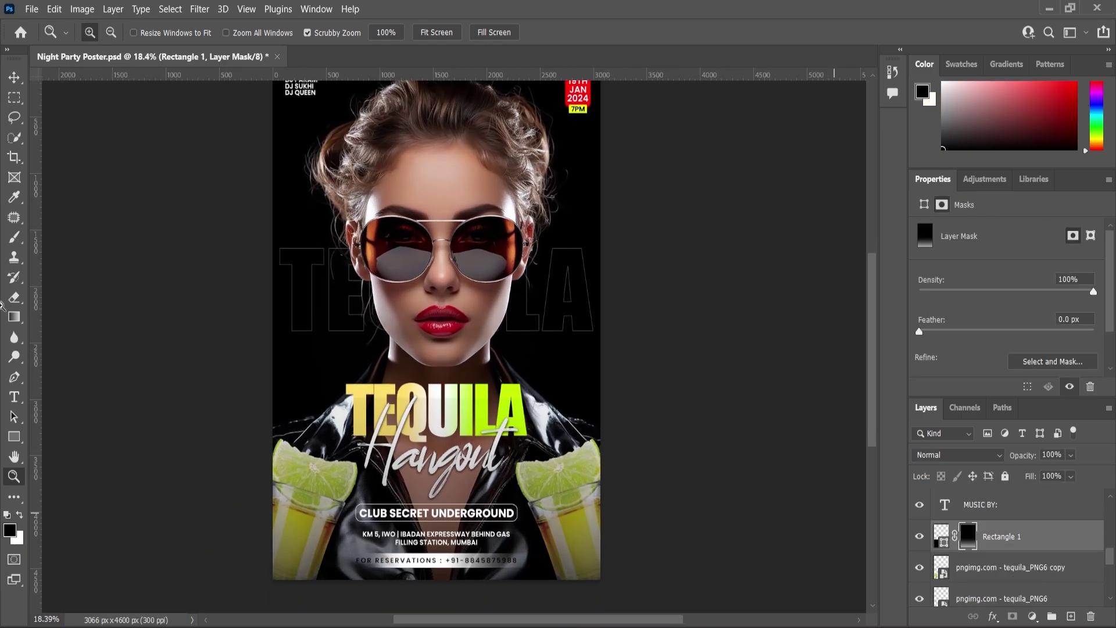
key(v)
click(435, 397)
drag(435, 398, 436, 319)
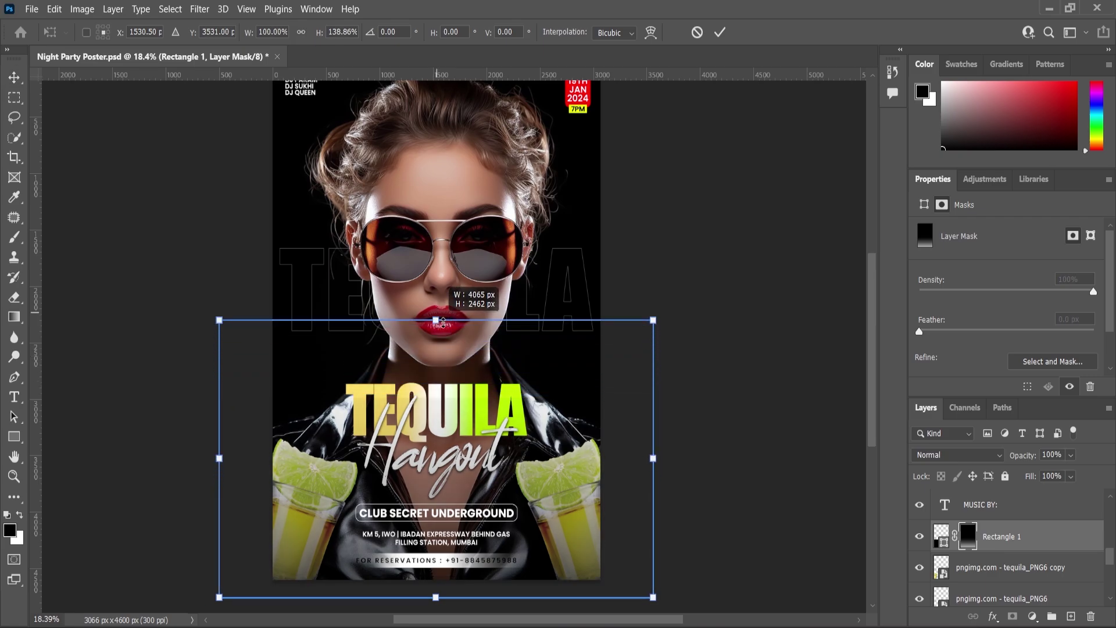
scroll(512, 566, up, 3)
key(Return)
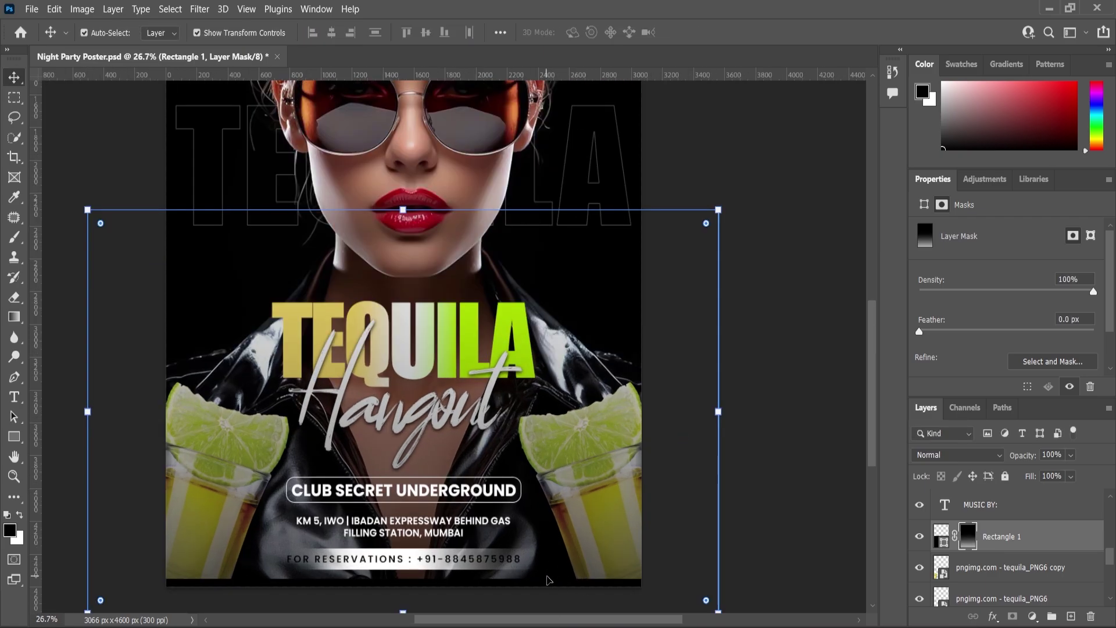
Step: Shift Rectangle 1 slightly down to cover the canvas's lower edge and extend its top edge to make it about 2945 px tall
drag(550, 583, 591, 598)
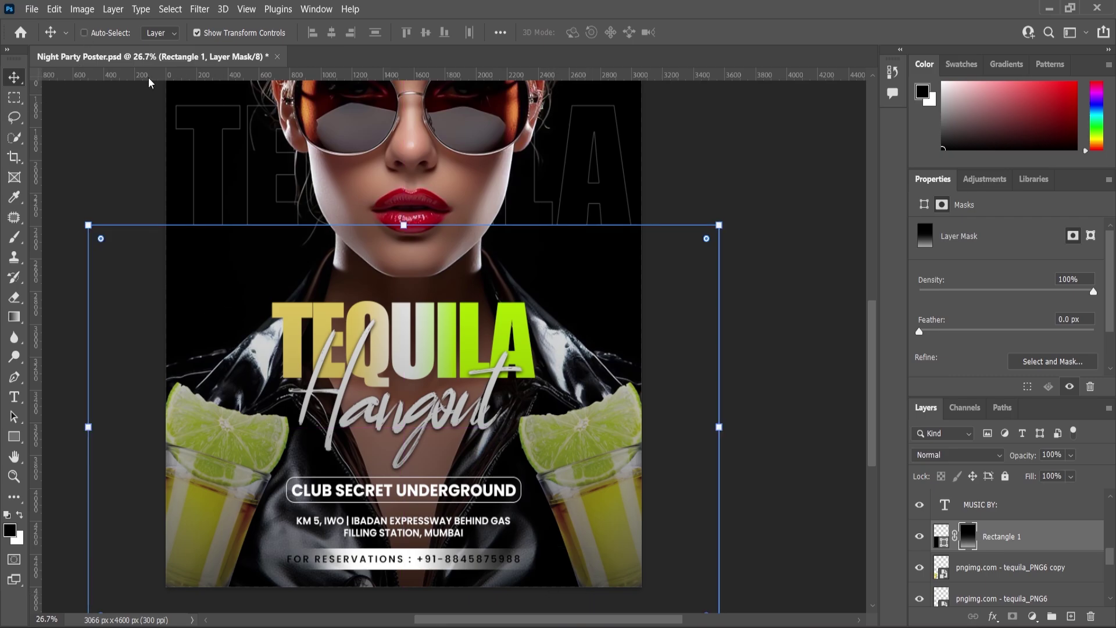
drag(402, 226, 403, 145)
key(Return)
drag(420, 298, 394, 291)
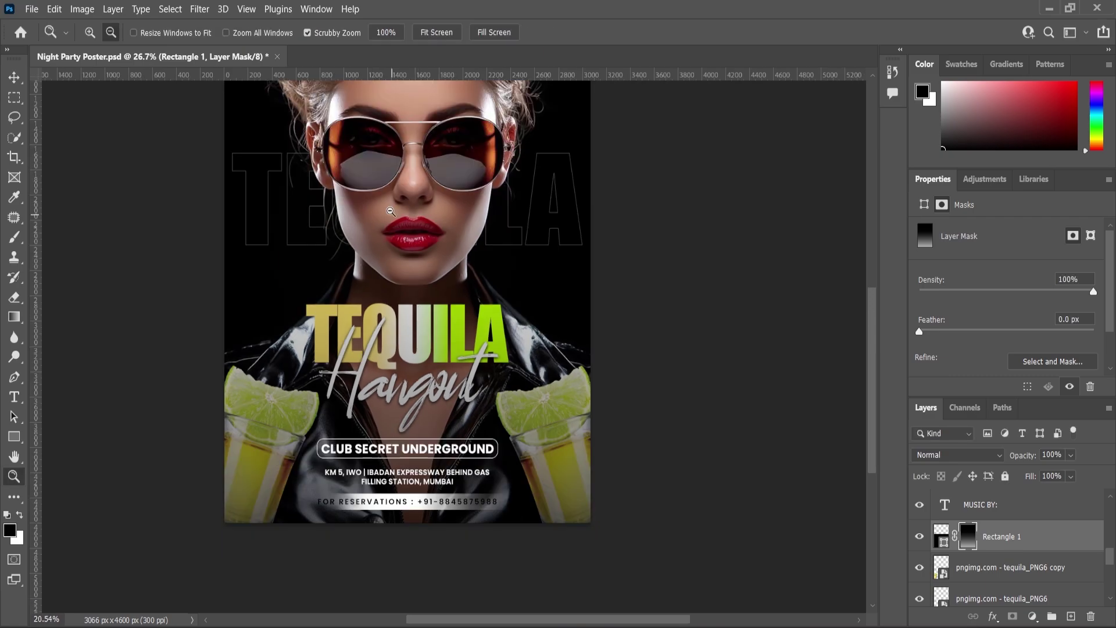
drag(391, 213, 420, 213)
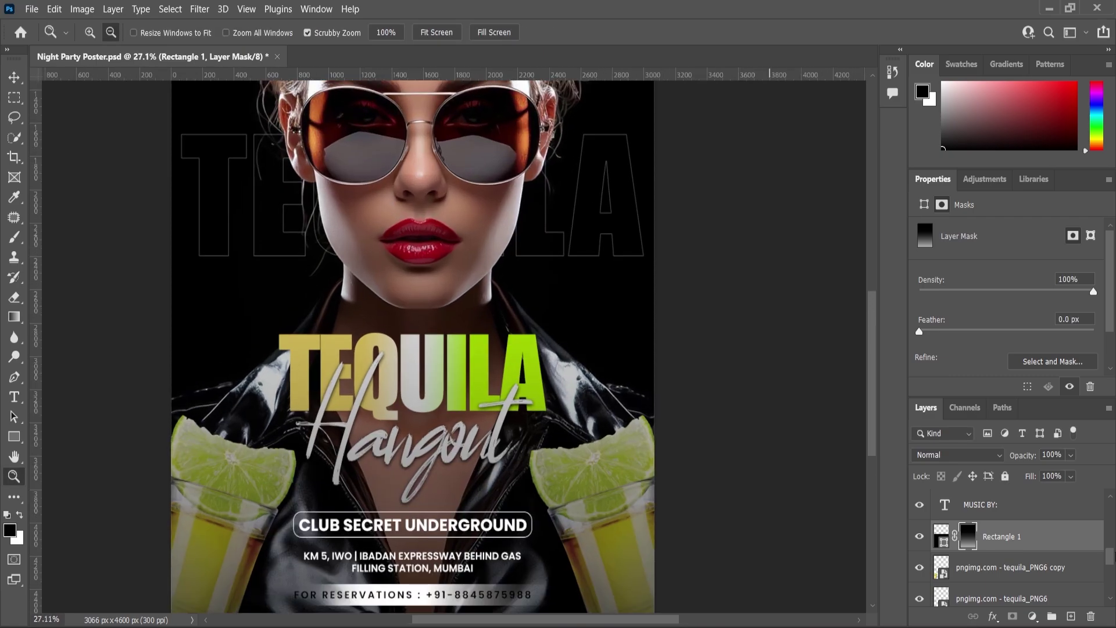
Step: Paint black over the upper part of Rectangle 1's layer mask with a 1600 px brush
click(14, 237)
key(bracketright)
key(bracketright)
key(bracketright)
key(bracketright)
key(bracketright)
key(bracketright)
key(bracketright)
key(bracketright)
key(bracketright)
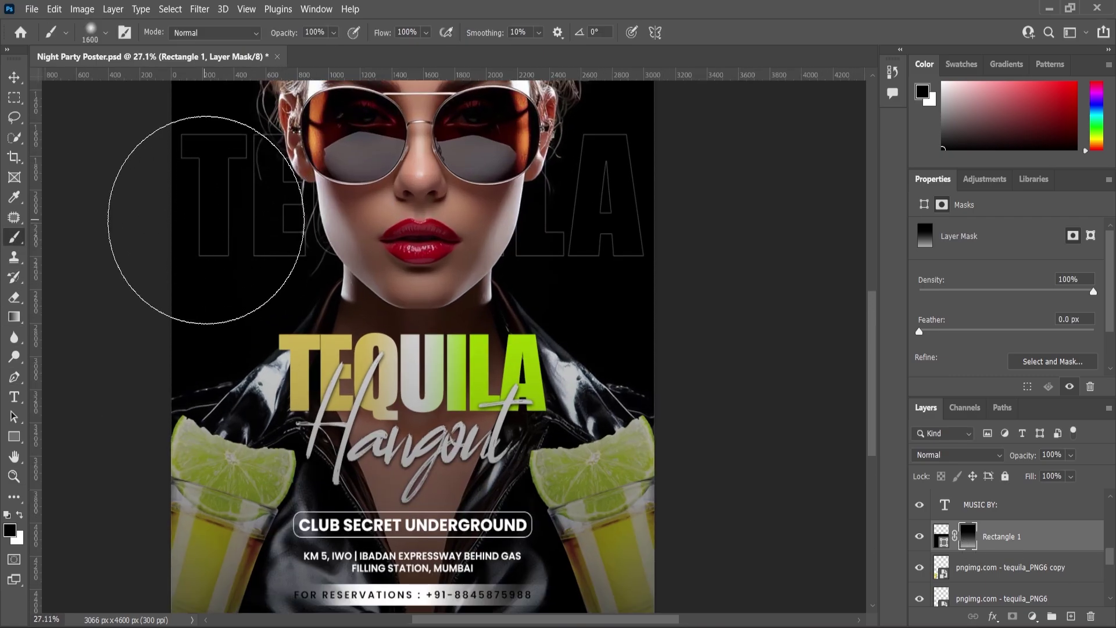
drag(218, 232, 189, 240)
scroll(445, 280, down, 3)
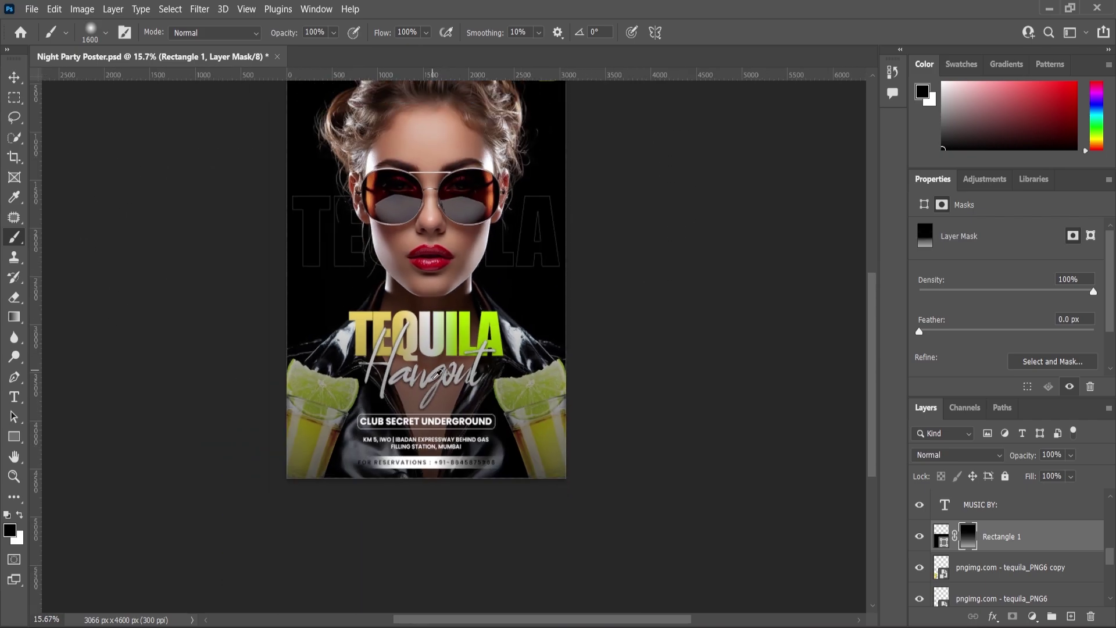
Step: Restack the layers so the Hangout text sits above Rectangle 1 and Rectangle 1 sits above both tequila glasses
scroll(426, 377, up, 1)
key(v)
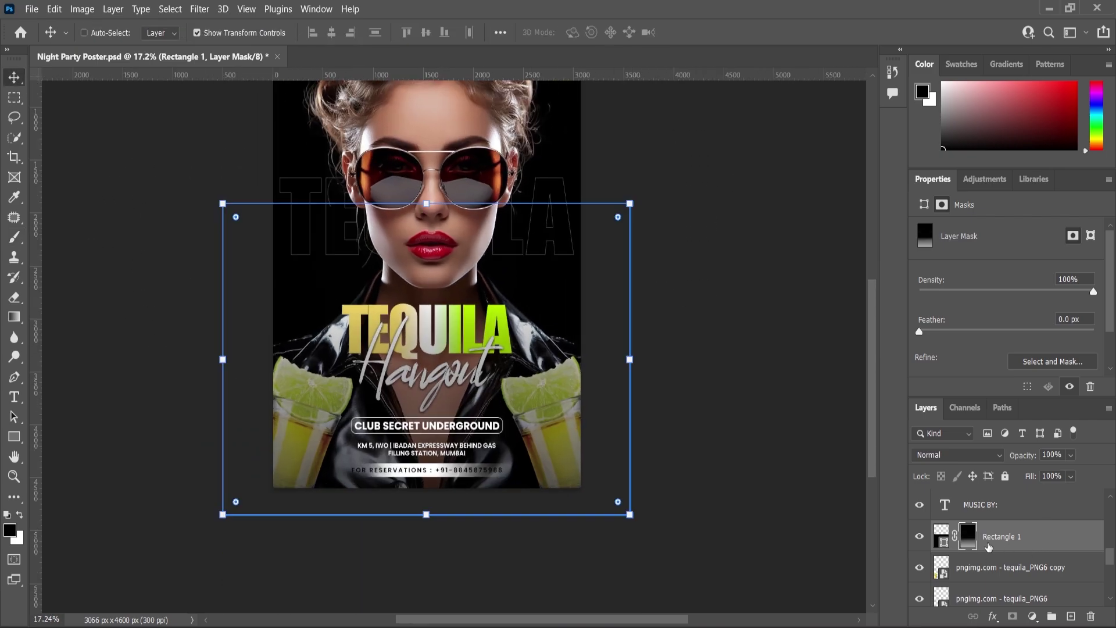
mouse_move(988, 547)
mouse_down()
mouse_move(989, 602)
mouse_move(990, 533)
mouse_up()
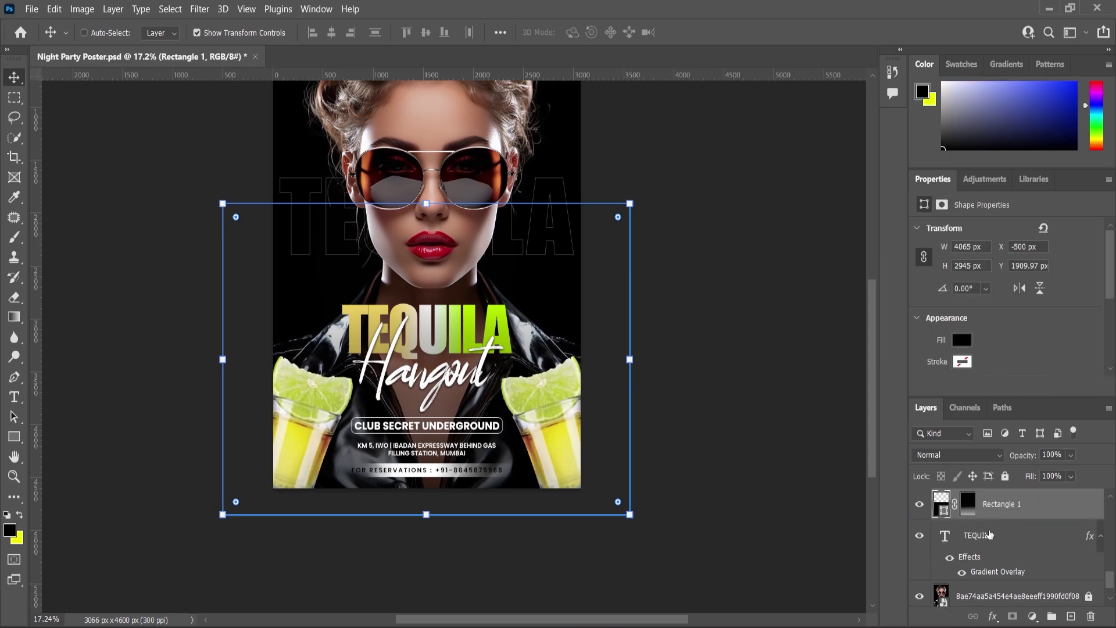
scroll(991, 536, up, 3)
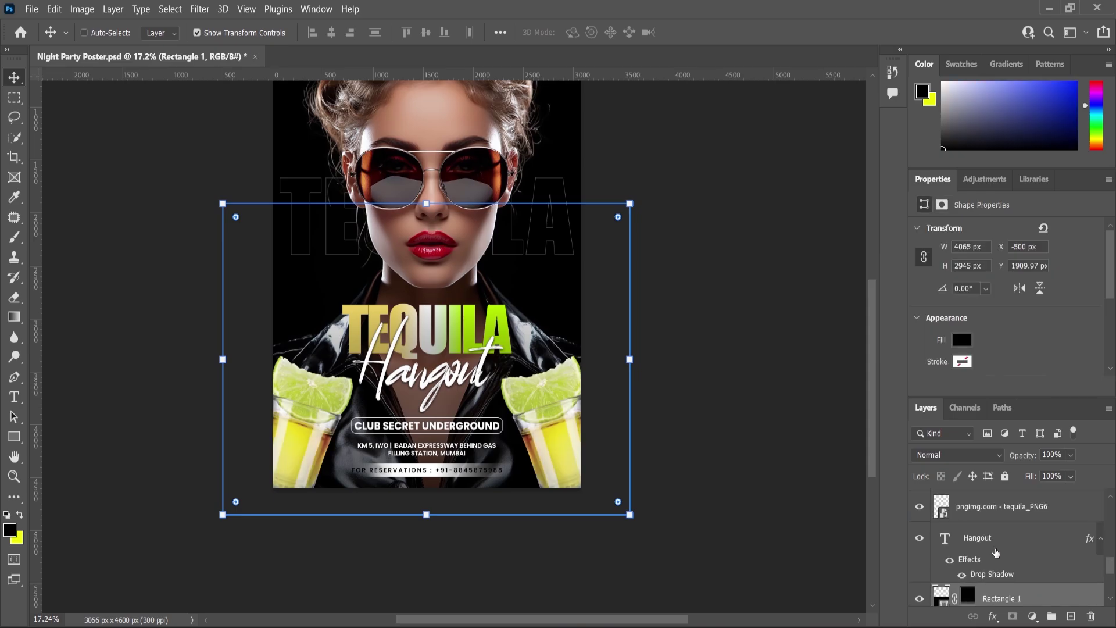
click(984, 539)
scroll(980, 549, up, 1)
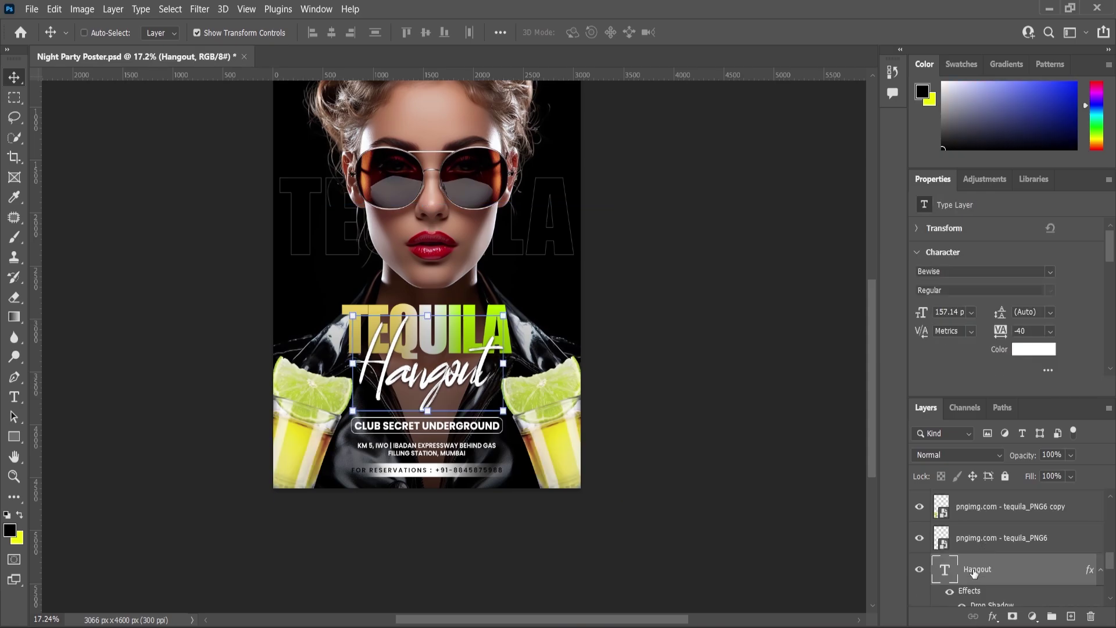
drag(973, 573, 977, 499)
scroll(1003, 555, down, 2)
drag(989, 574, 988, 503)
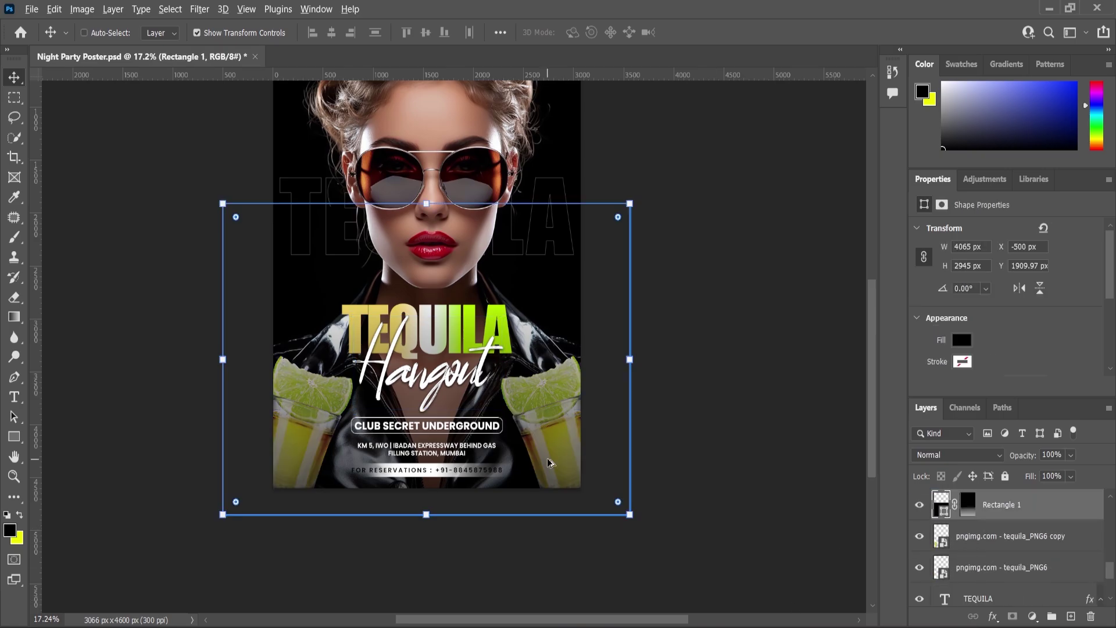
Step: Move the gradient TEQUILA title layer above Rectangle 1, directly beneath the Hangout text
scroll(549, 463, up, 1)
drag(980, 599, 976, 516)
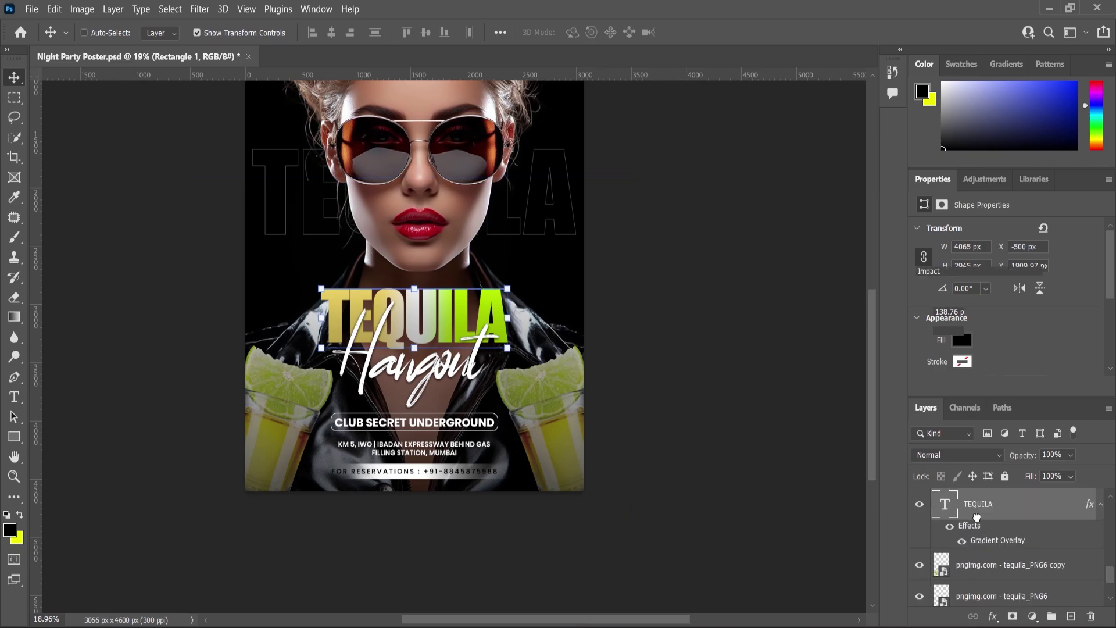
scroll(988, 560, up, 2)
drag(984, 567, 976, 529)
scroll(453, 346, down, 2)
Step: Add a Levels adjustment layer above the reservations text layer, at the top of the layer stack
click(14, 477)
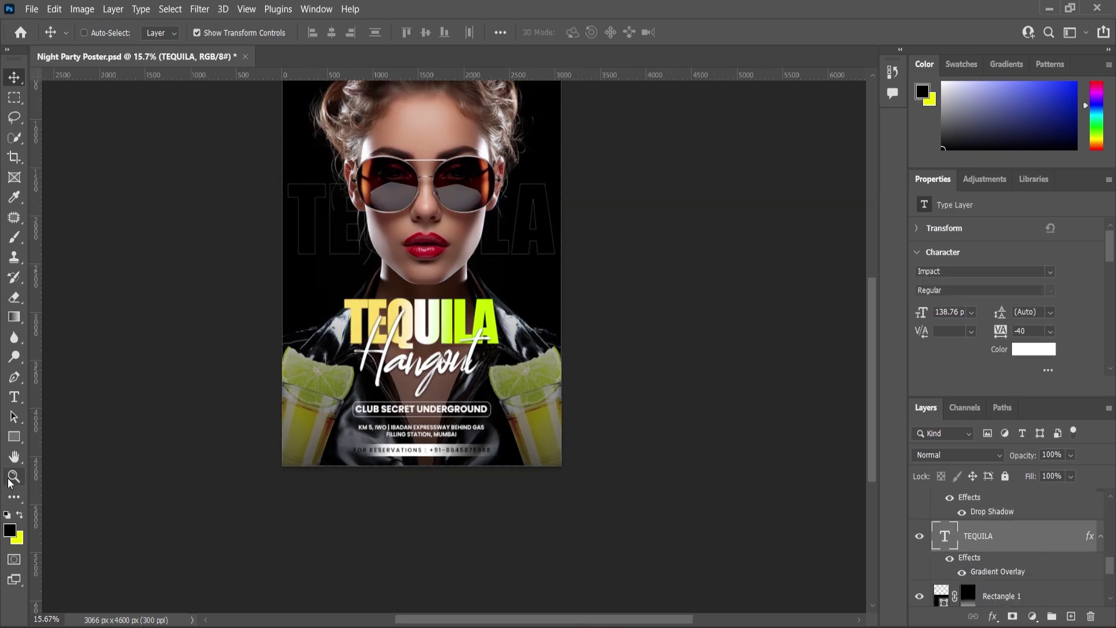
scroll(562, 419, down, 3)
scroll(498, 335, up, 2)
scroll(498, 336, up, 3)
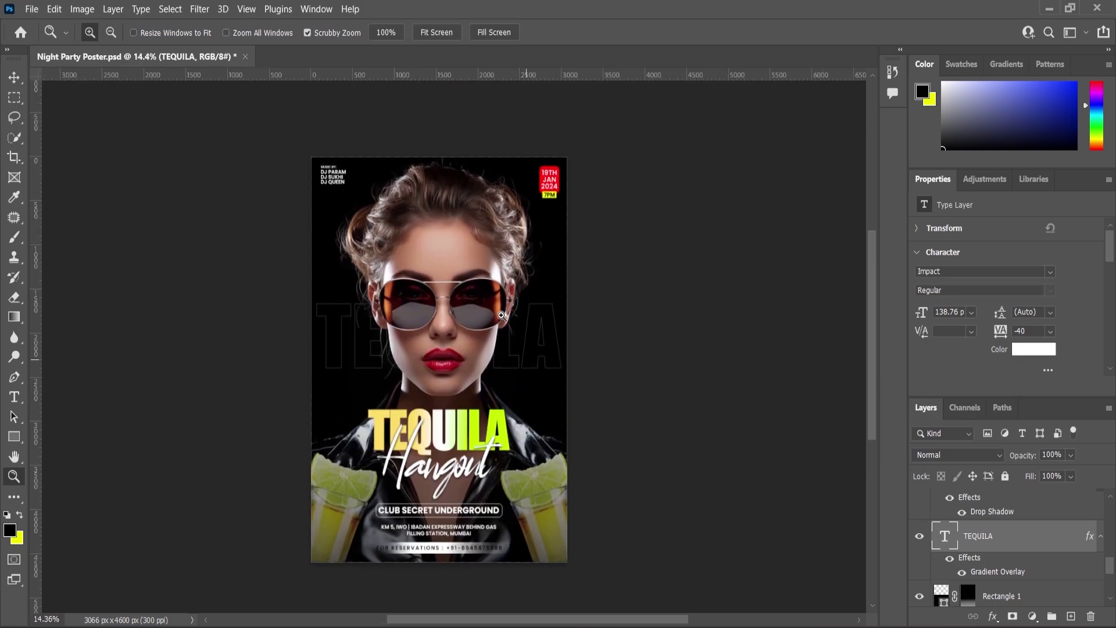
click(443, 39)
scroll(991, 523, up, 5)
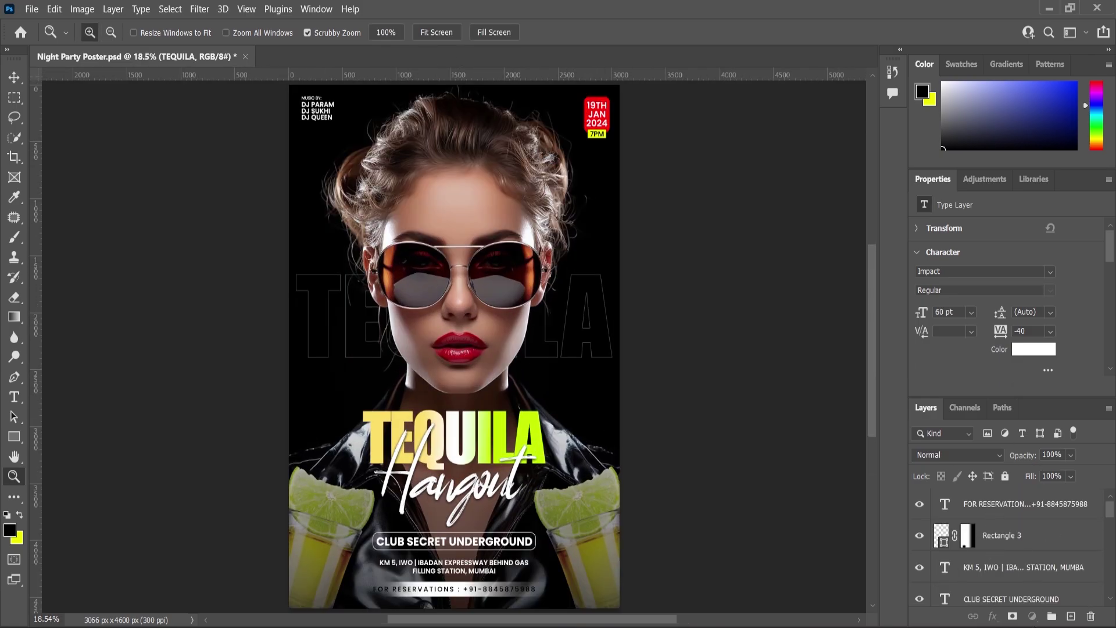
click(1033, 616)
click(1014, 413)
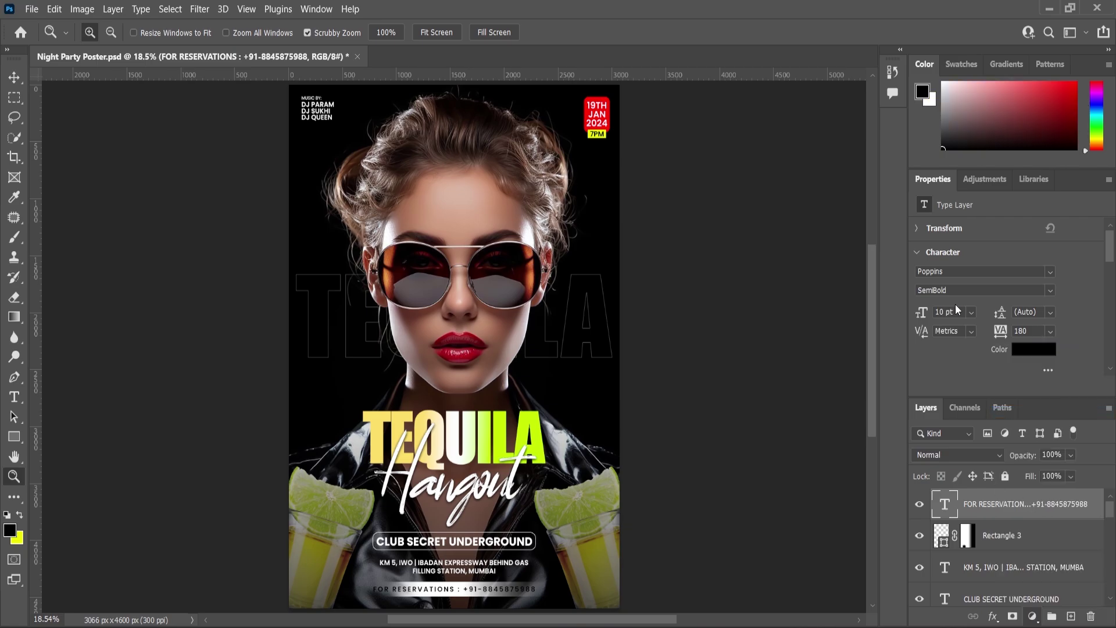
Step: Set the Levels input values to 8, 0.96 and 223, and compare the poster with and without the adjustment
scroll(1026, 316, down, 1)
drag(1018, 329, 1019, 329)
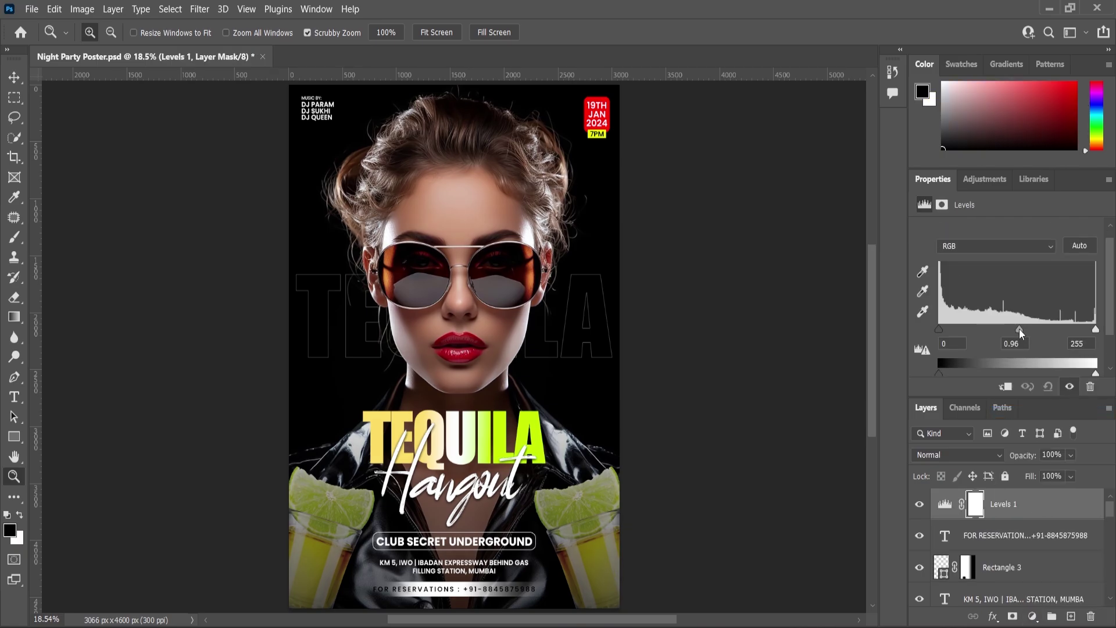
drag(940, 333, 943, 333)
drag(1091, 330, 1076, 333)
click(919, 504)
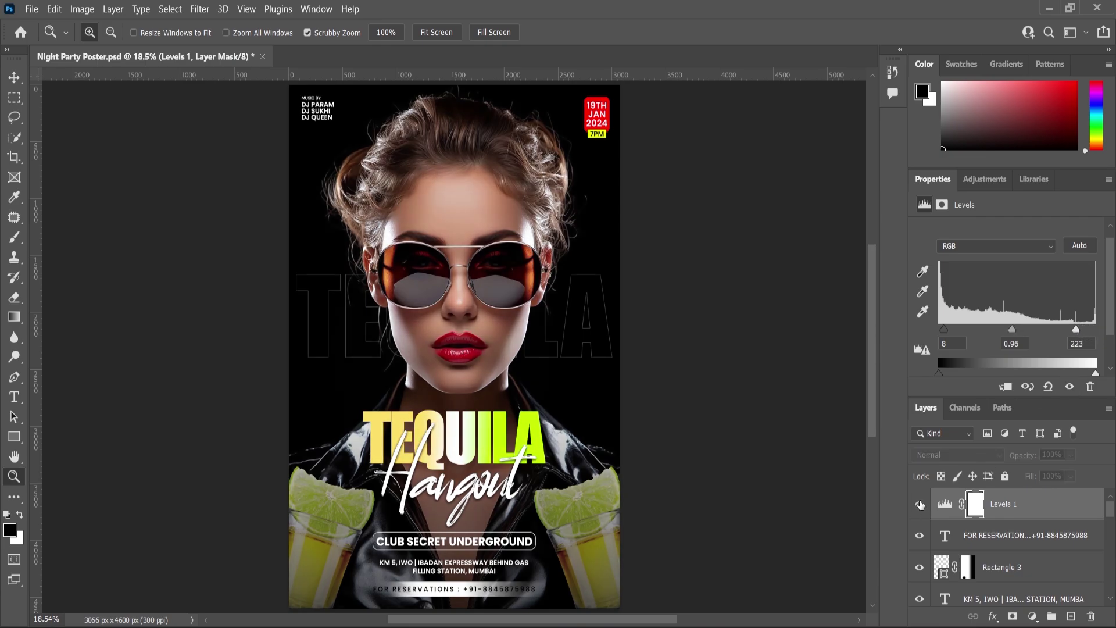
click(919, 504)
Step: Widen Rectangle 3 behind the reservations line on both sides to about 1795 px, keeping its height
scroll(460, 314, down, 3)
scroll(456, 514, up, 12)
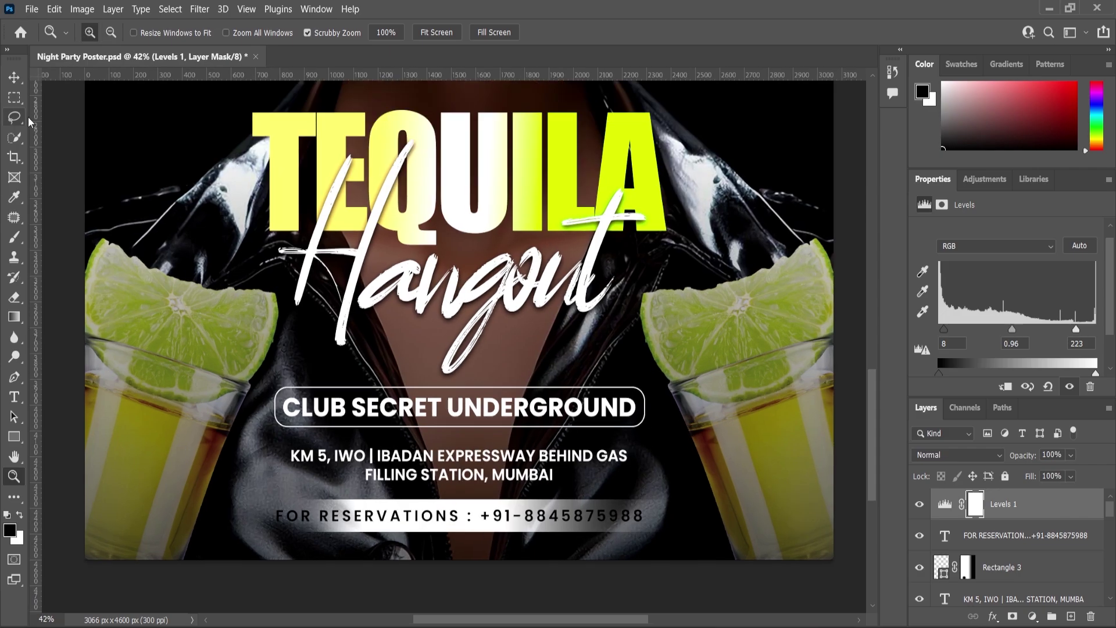
click(14, 77)
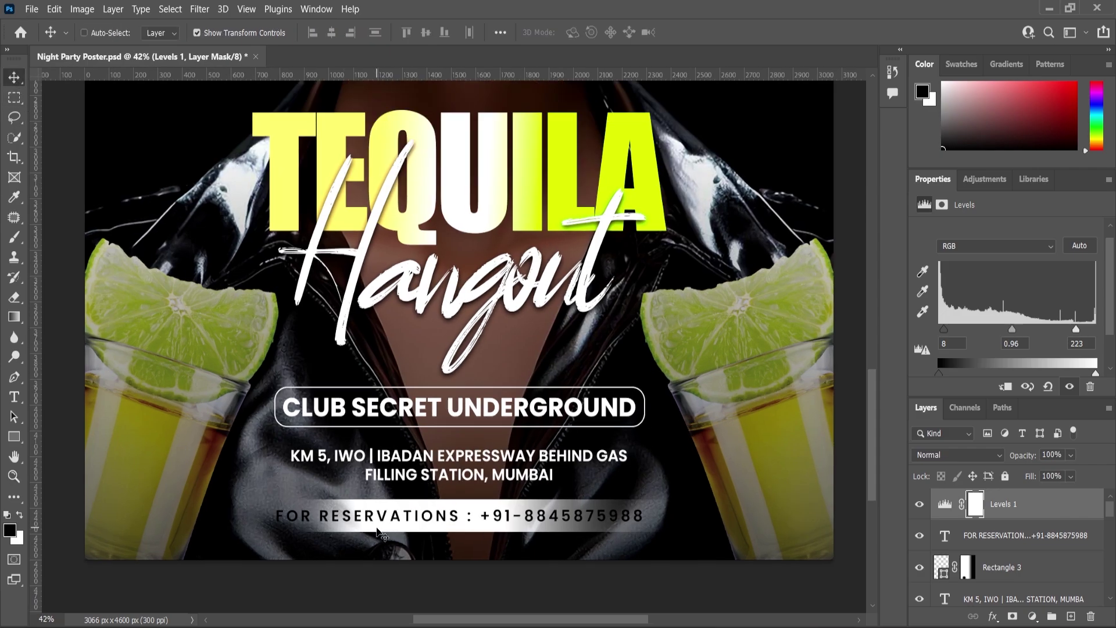
click(986, 542)
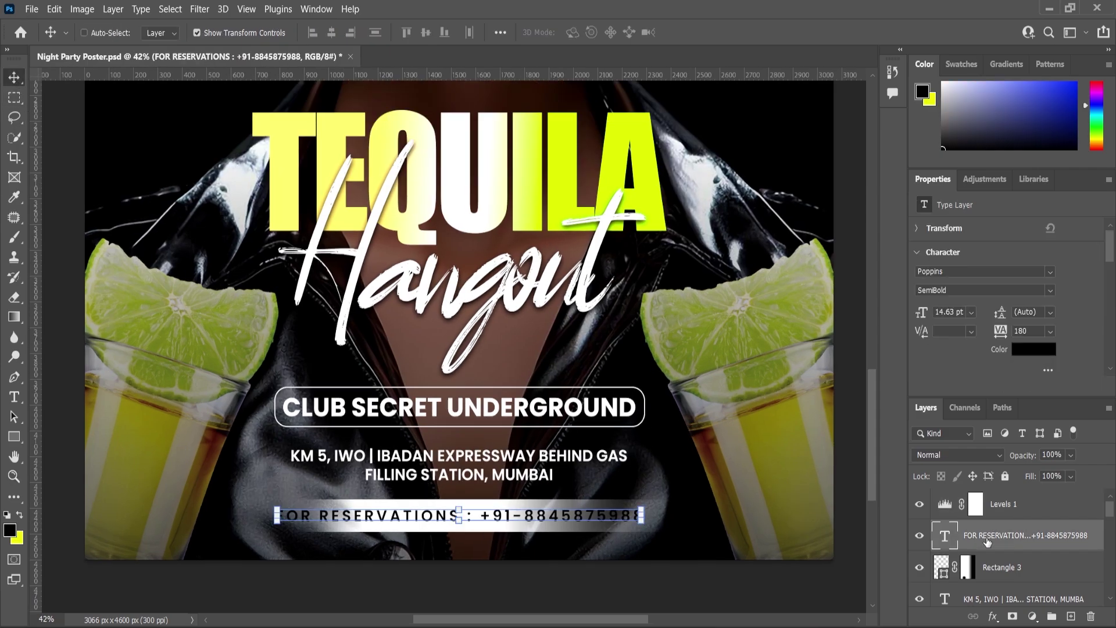
click(1000, 566)
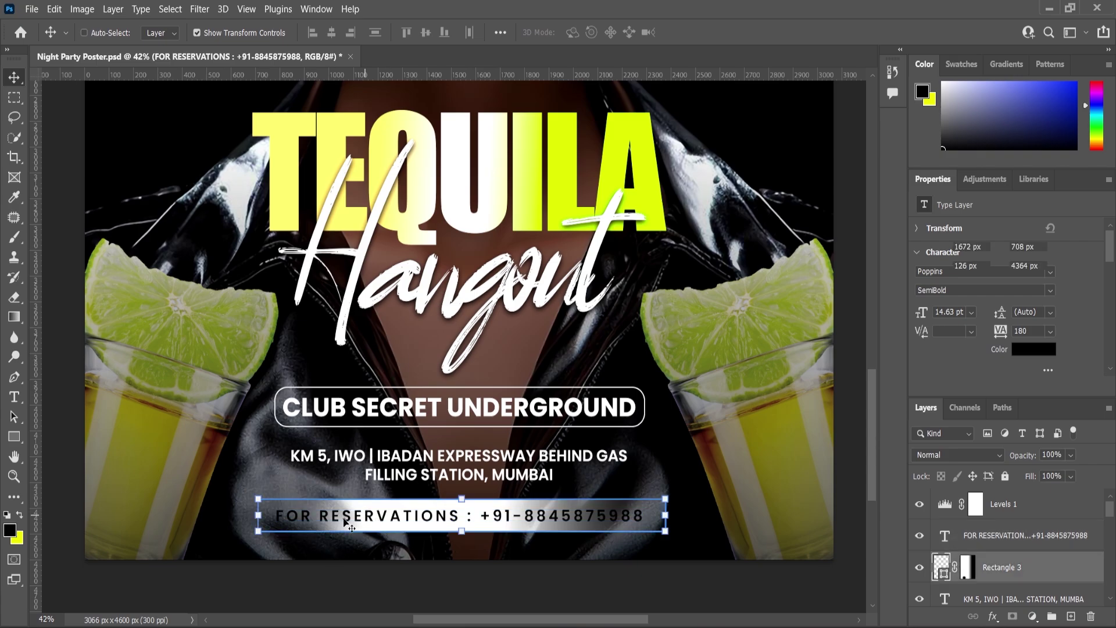
key(ctrl+t)
drag(257, 515, 241, 516)
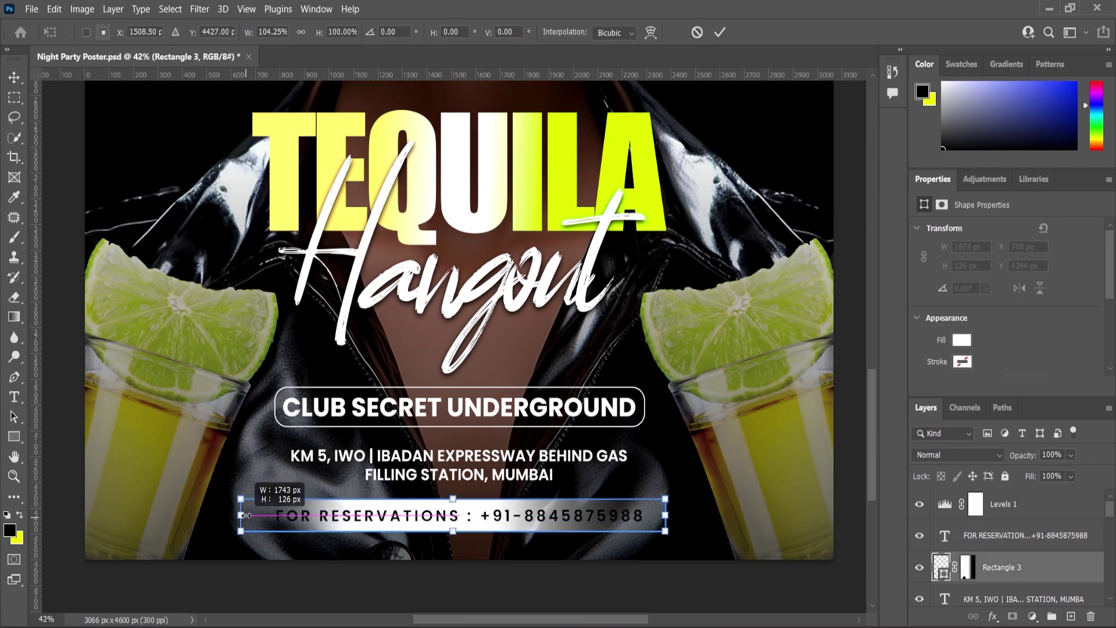
drag(665, 515, 677, 516)
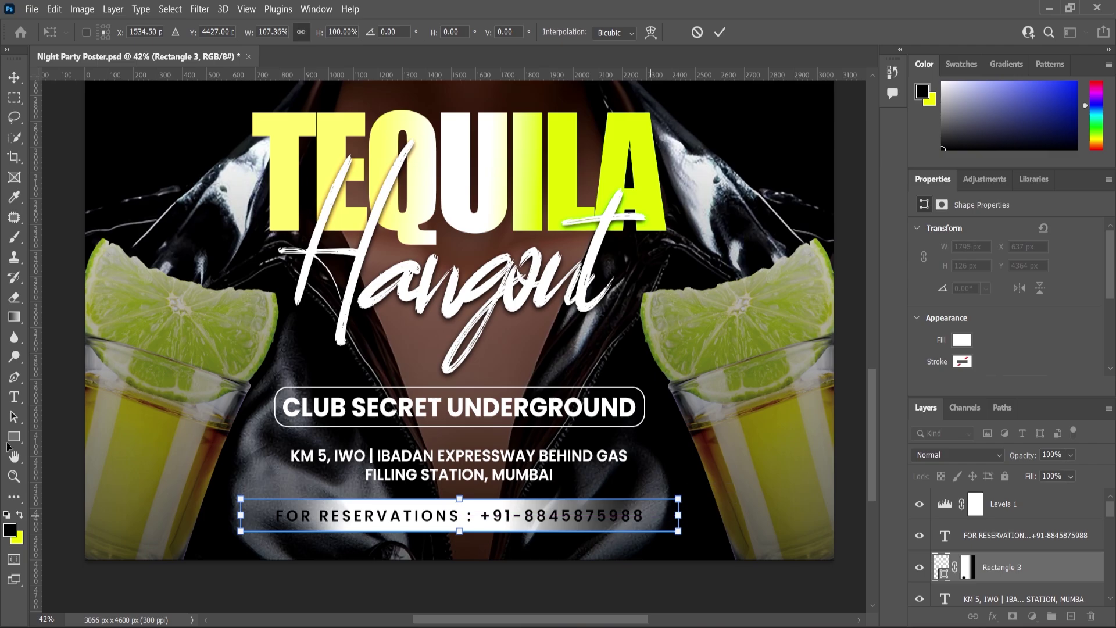
click(14, 476)
key(ctrl+0)
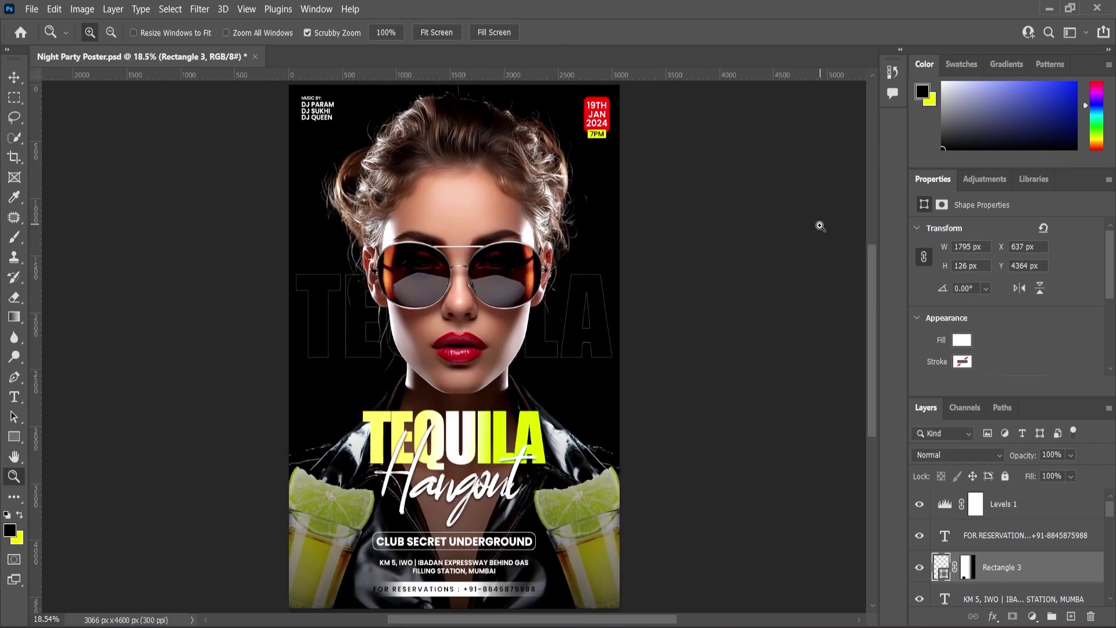